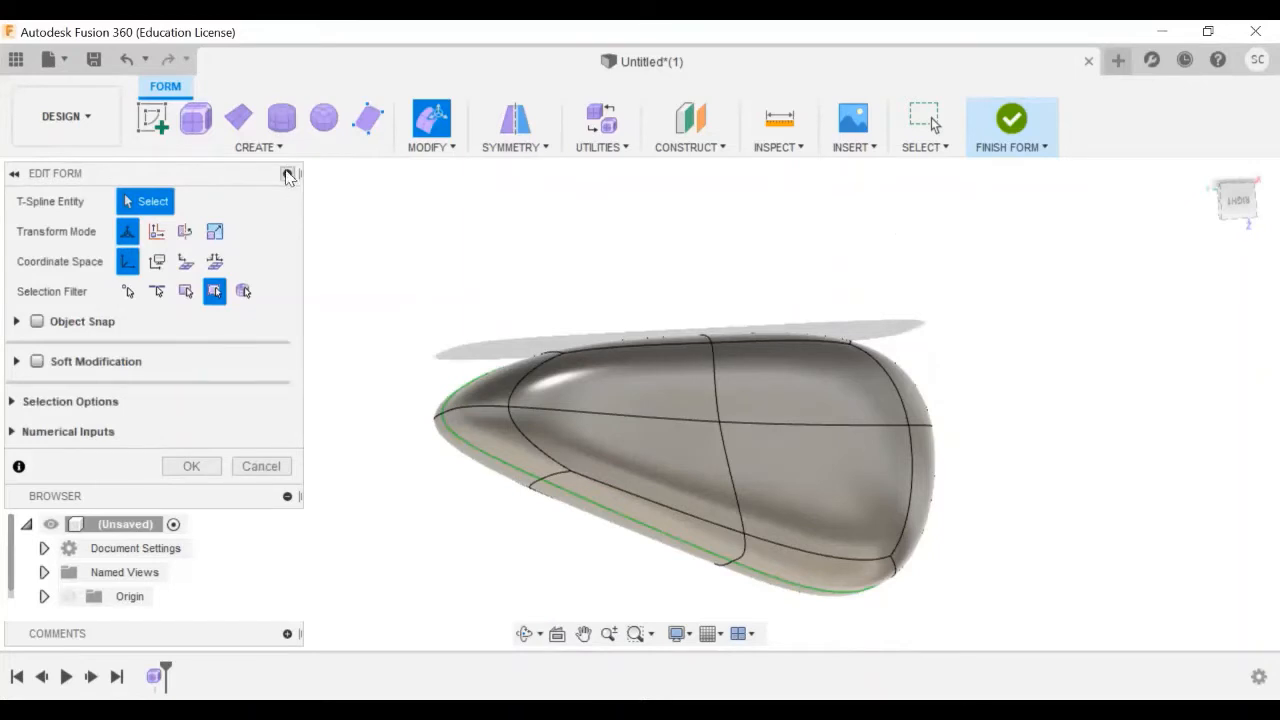
Start a new design and create a form in it.
click(287, 173)
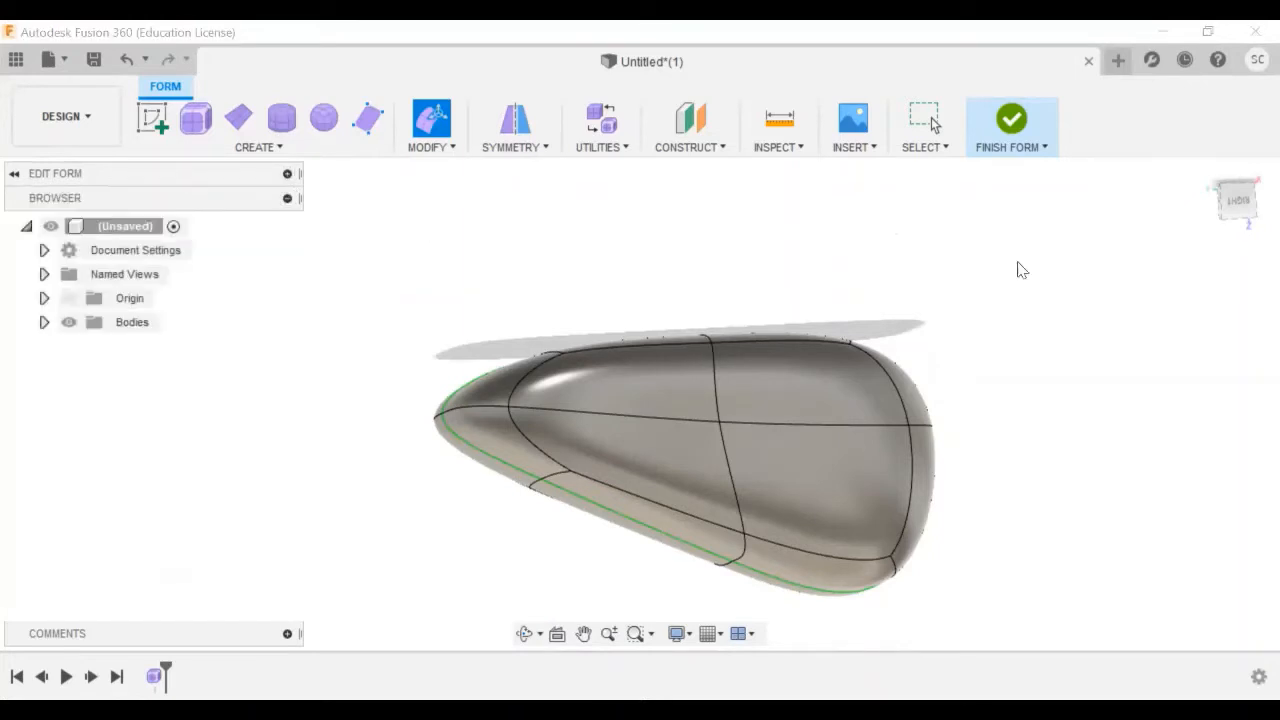
click(1118, 61)
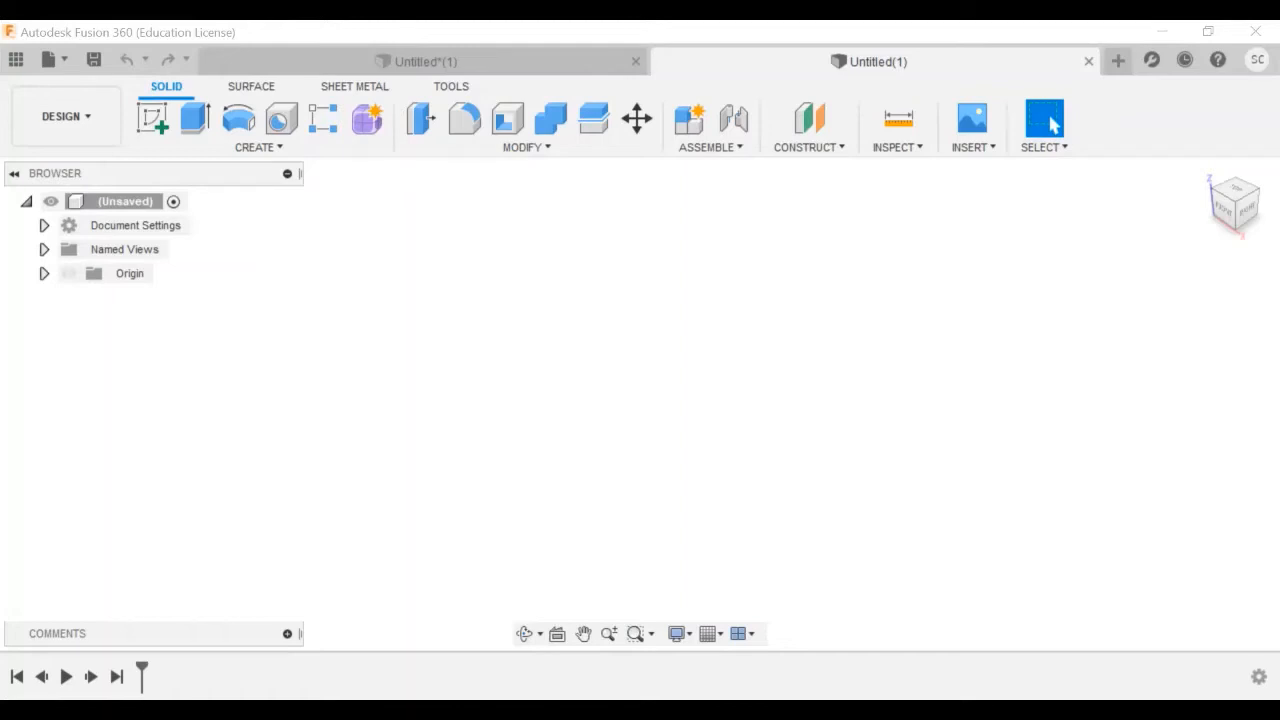
click(366, 118)
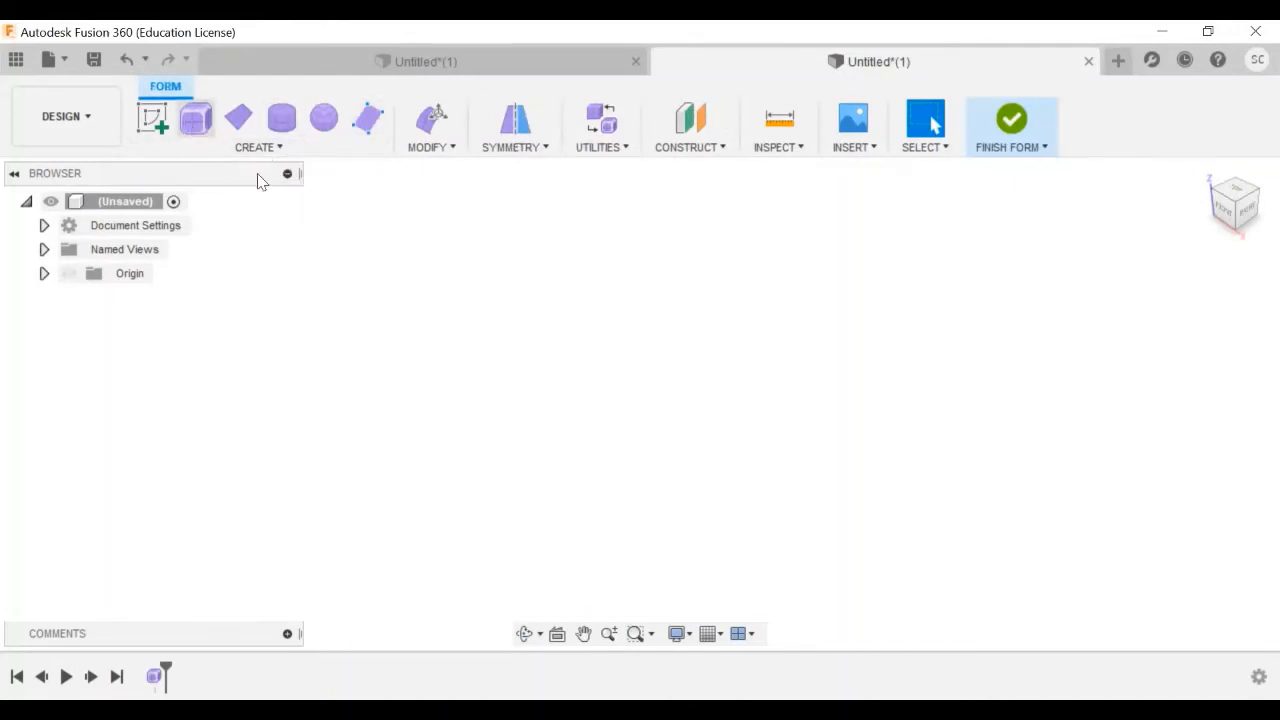
Create a T-spline box on the front plane, centred on the origin, with a height of 25 mm.
click(195, 120)
click(1220, 235)
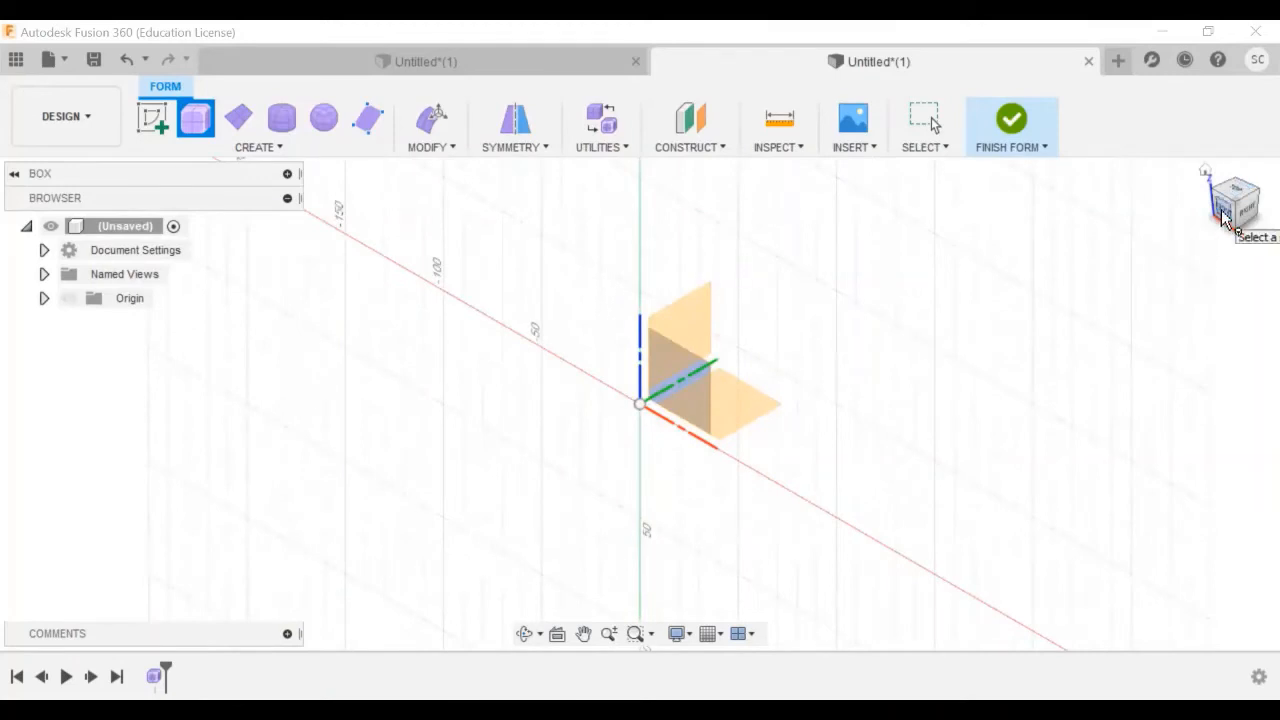
click(1222, 216)
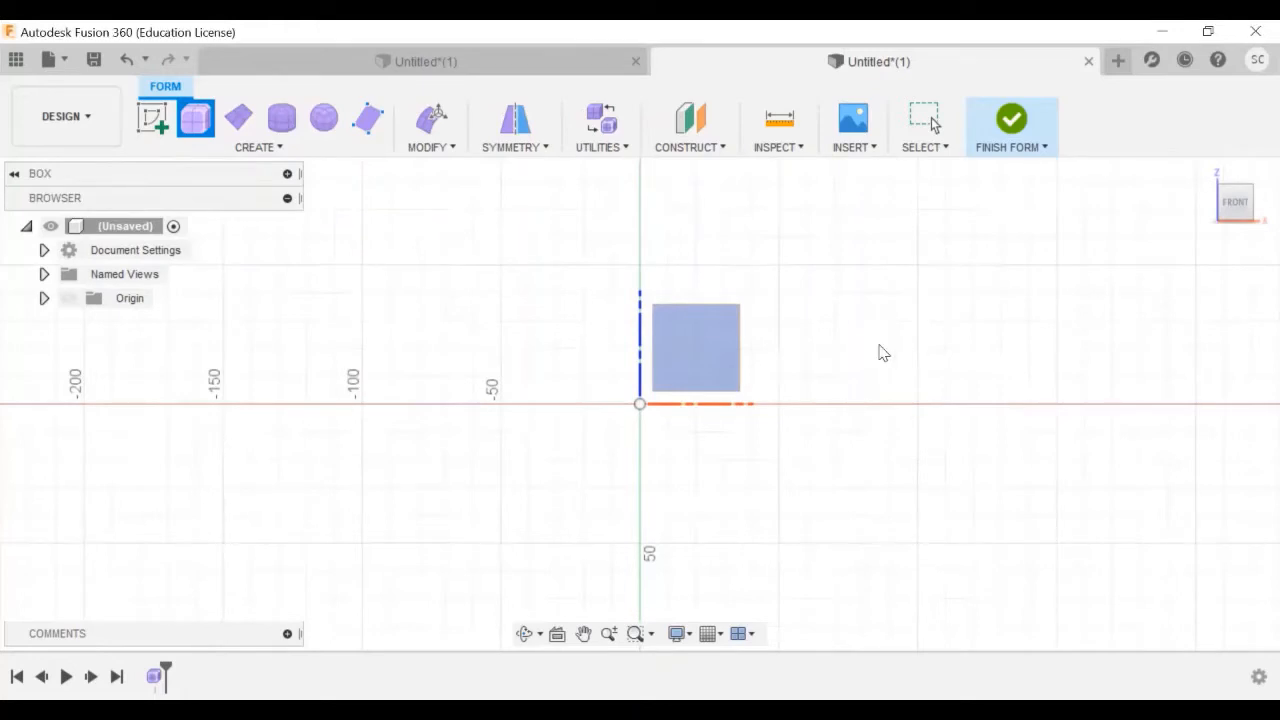
click(186, 119)
click(686, 350)
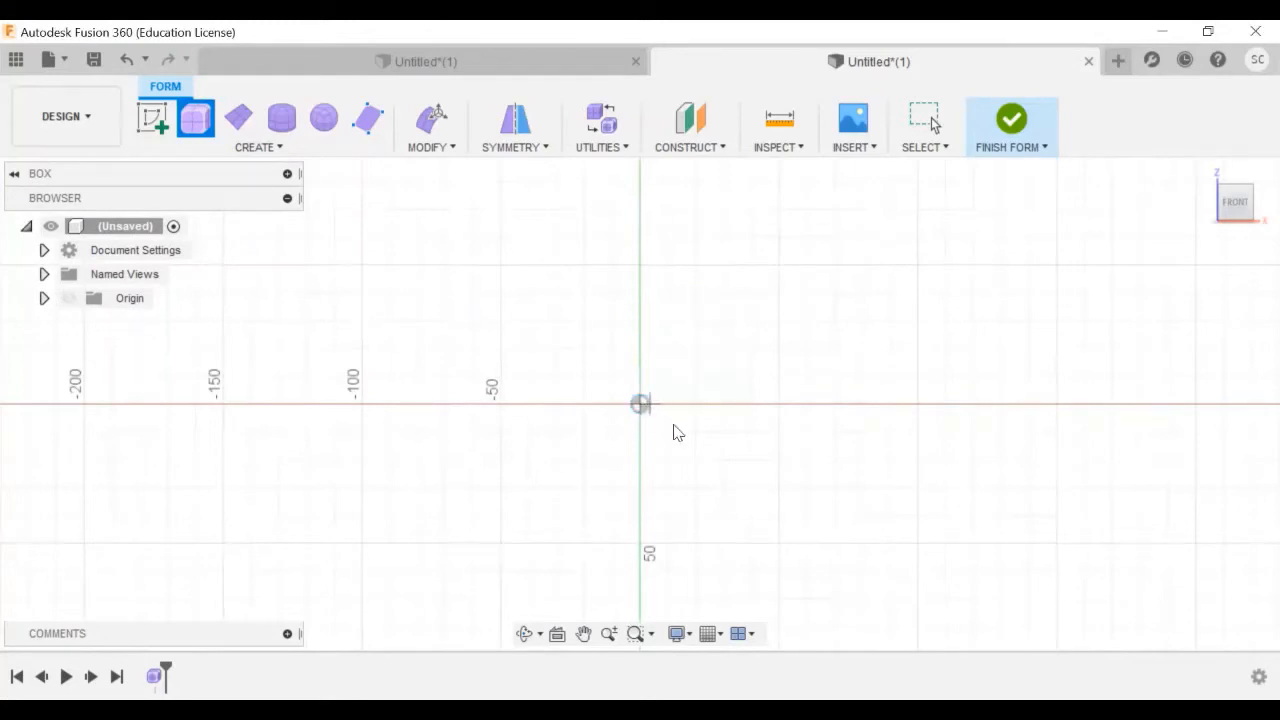
click(640, 404)
text(25)
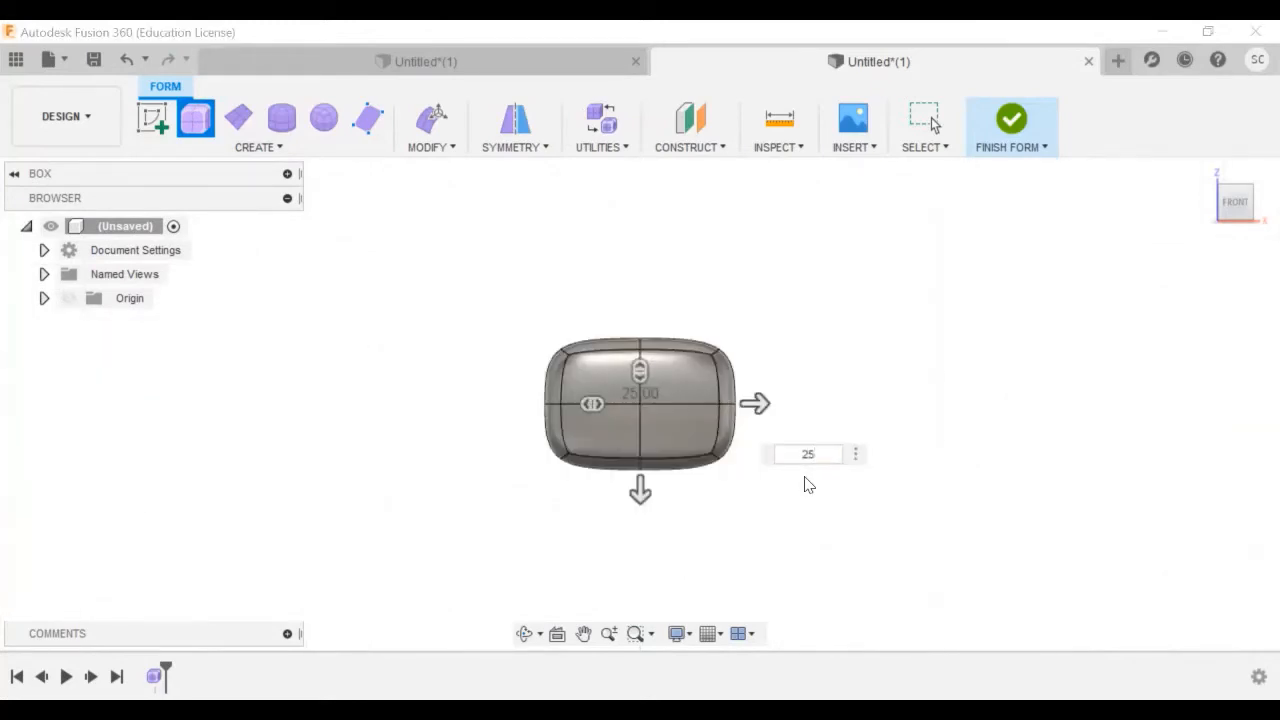
key(Return)
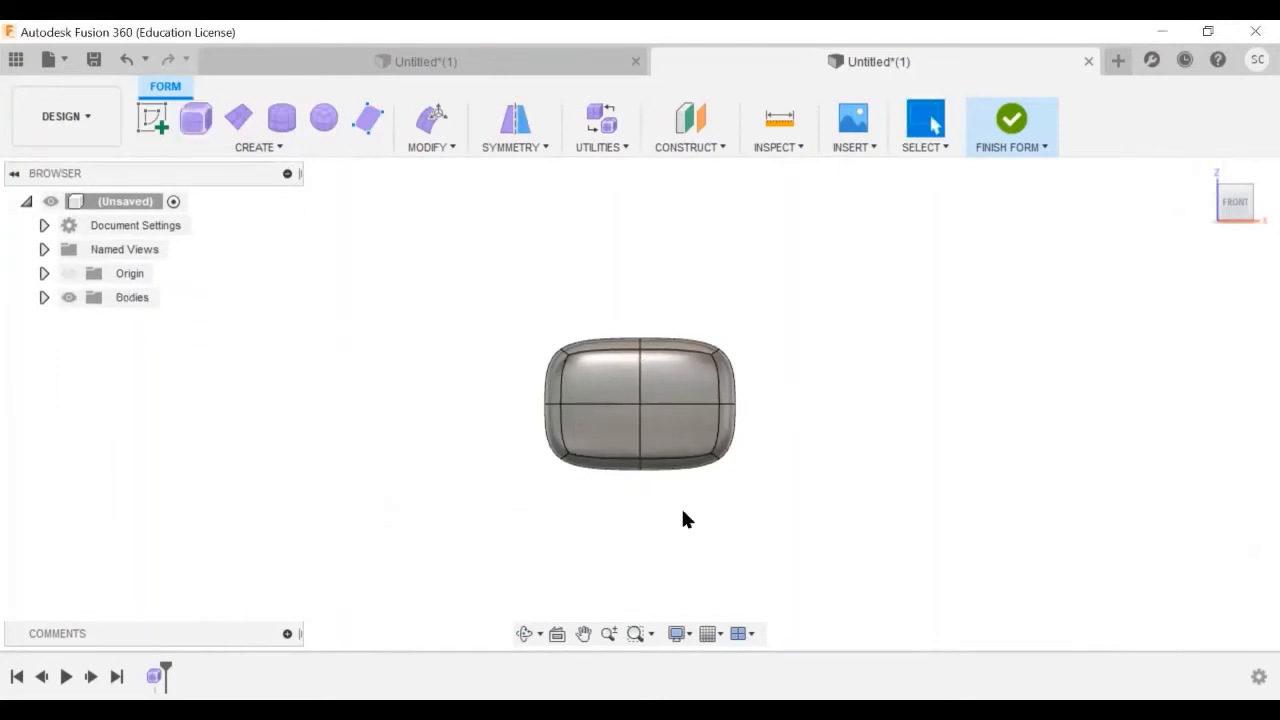
Examine the box's faces and edges from the bottom and front.
click(522, 635)
drag(540, 470, 634, 389)
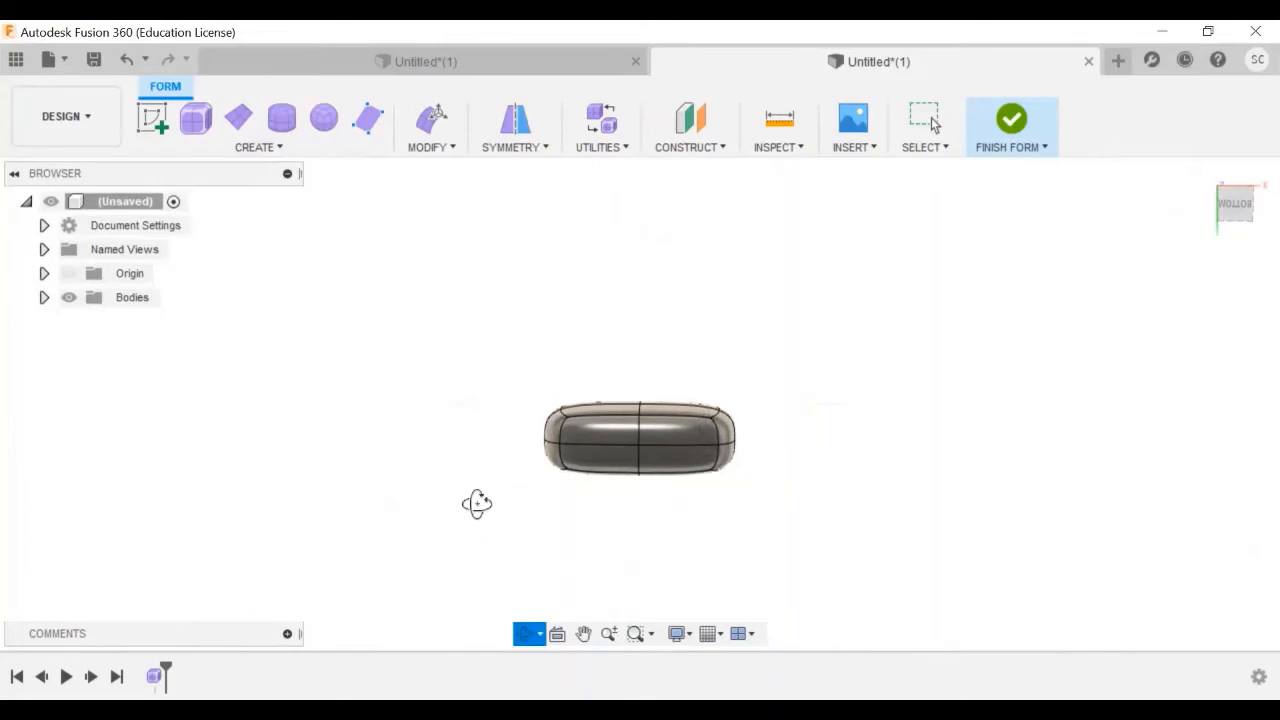
key(Escape)
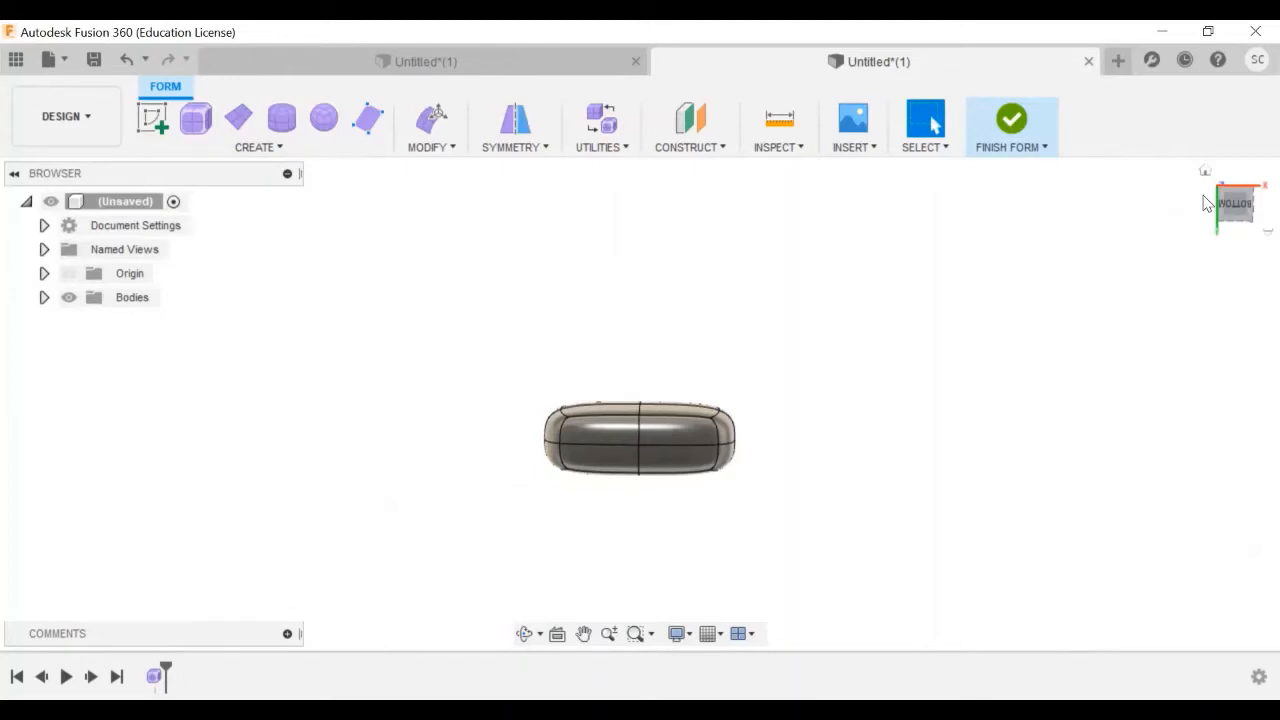
click(520, 638)
drag(530, 500, 509, 674)
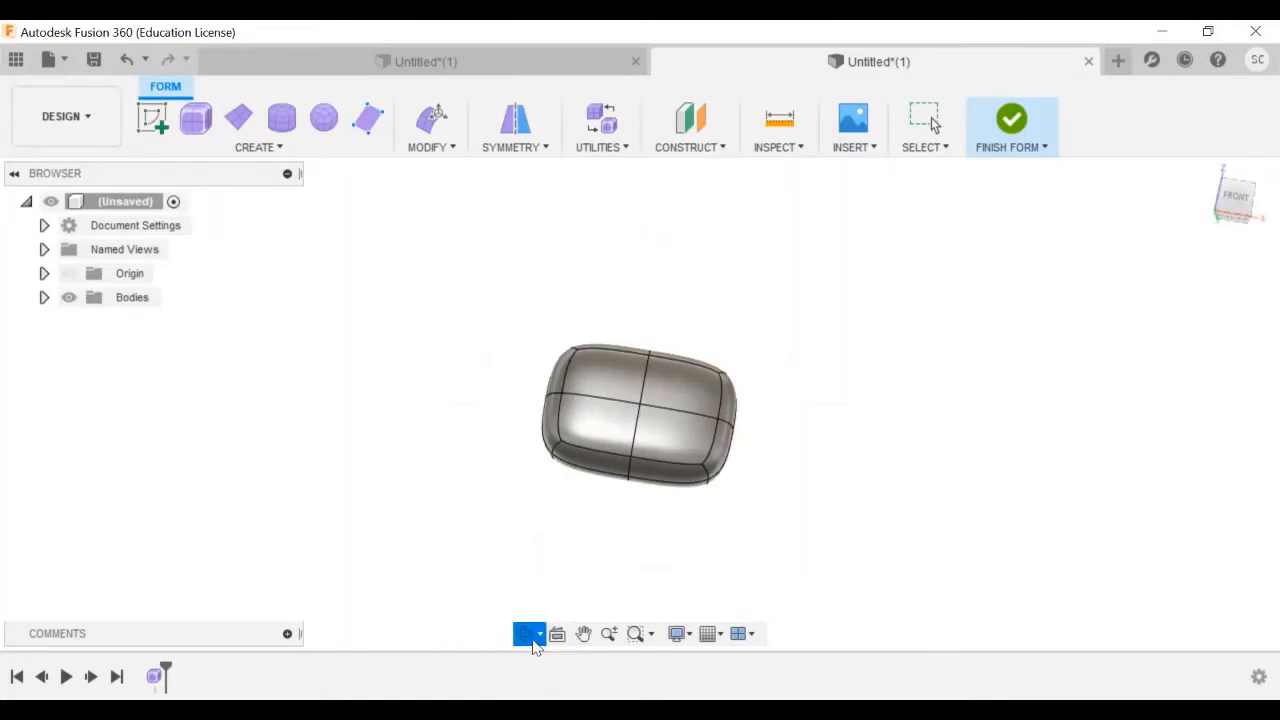
drag(551, 577, 566, 489)
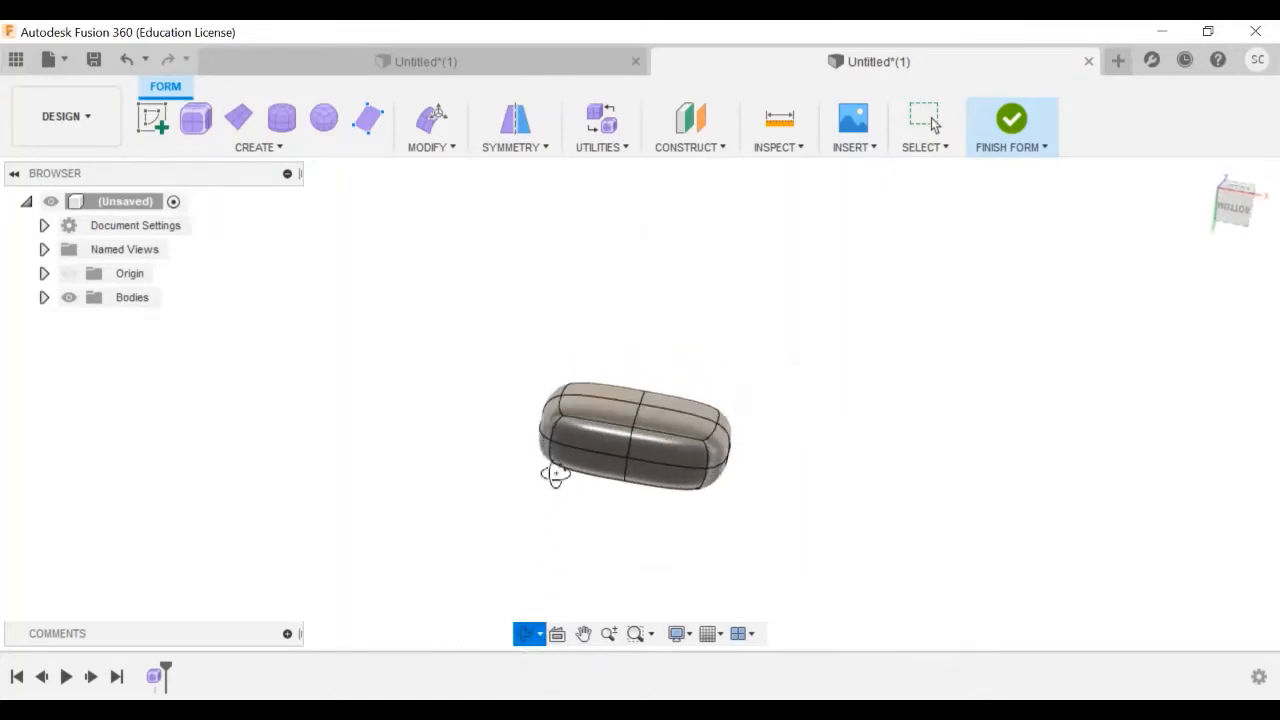
key(Escape)
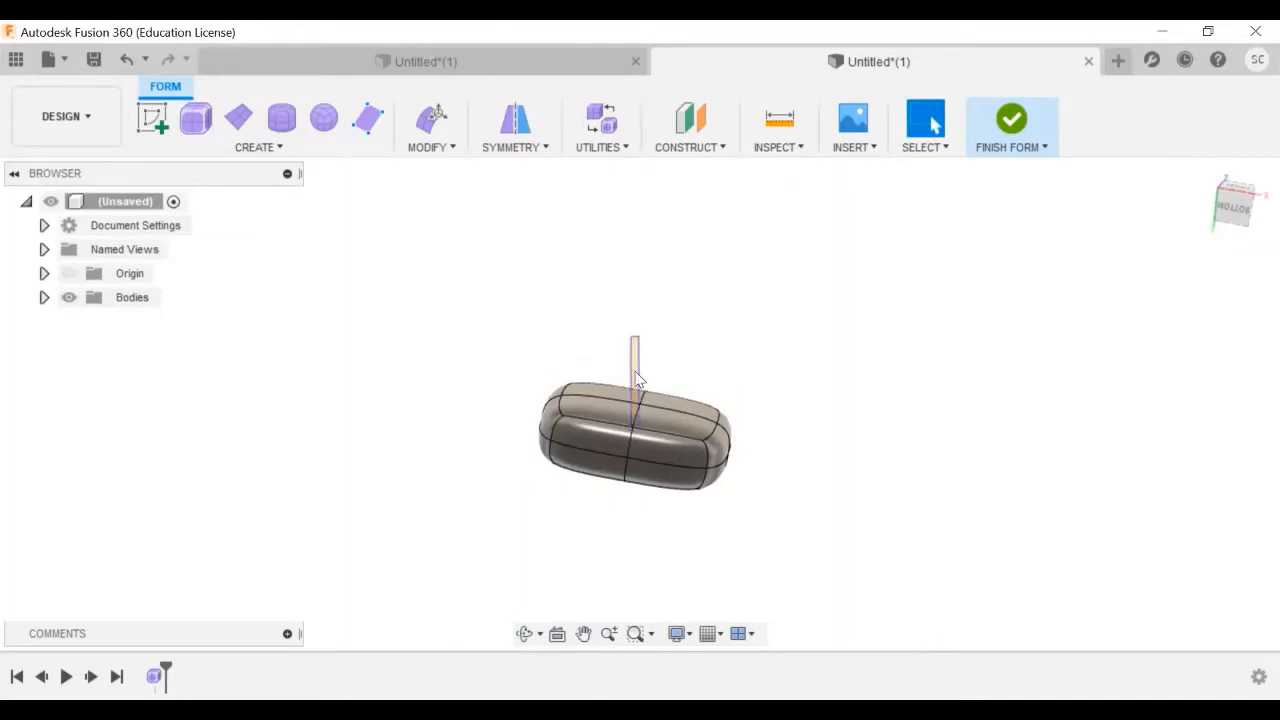
double_click(640, 398)
click(632, 395)
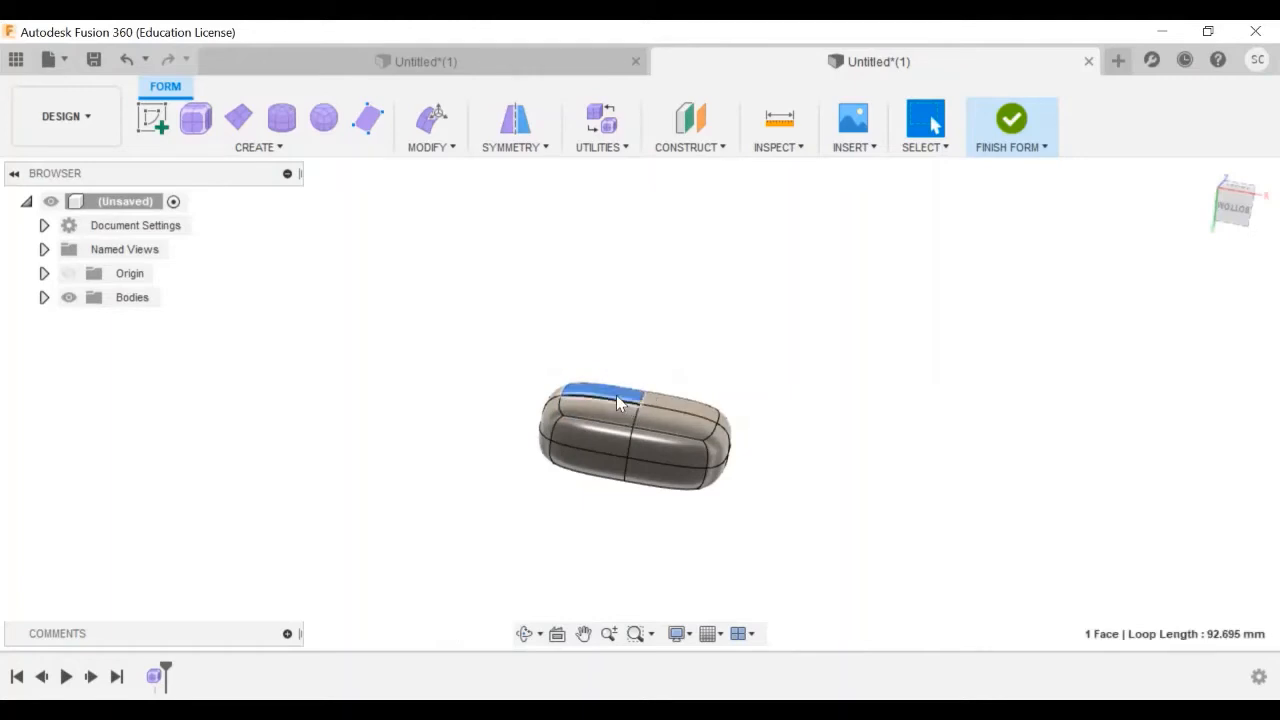
click(1030, 390)
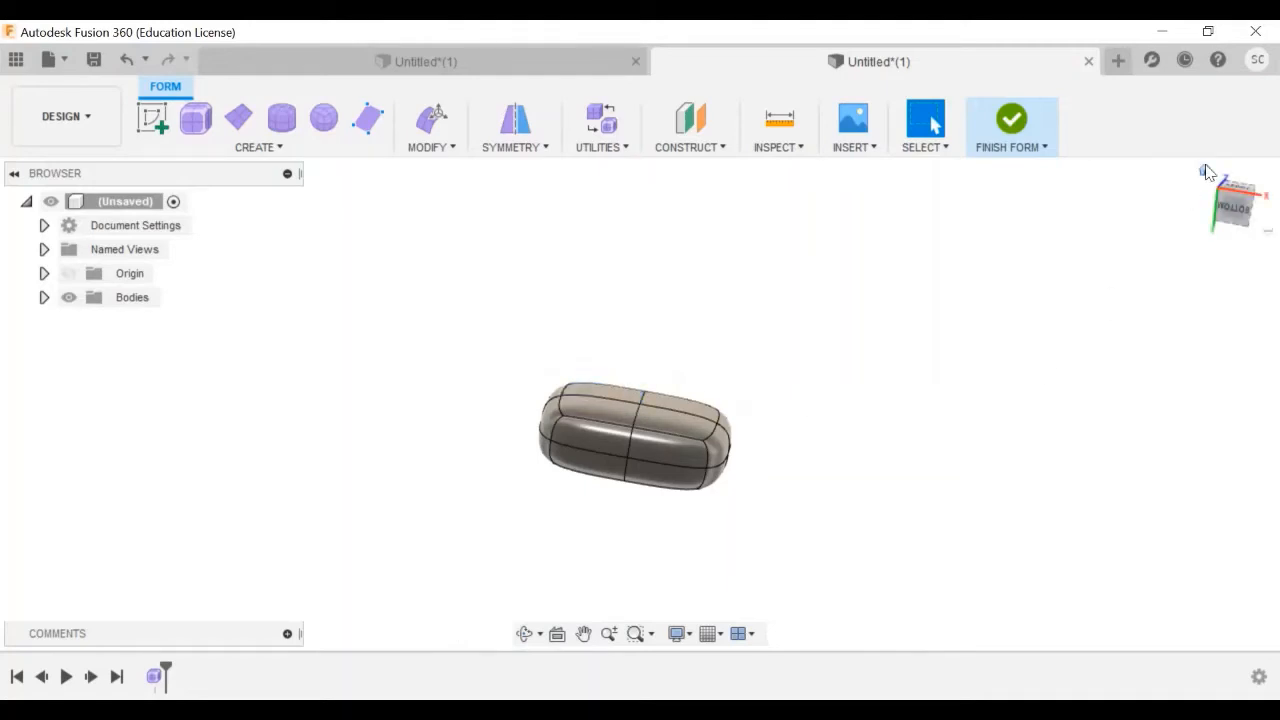
click(528, 636)
drag(515, 522, 600, 486)
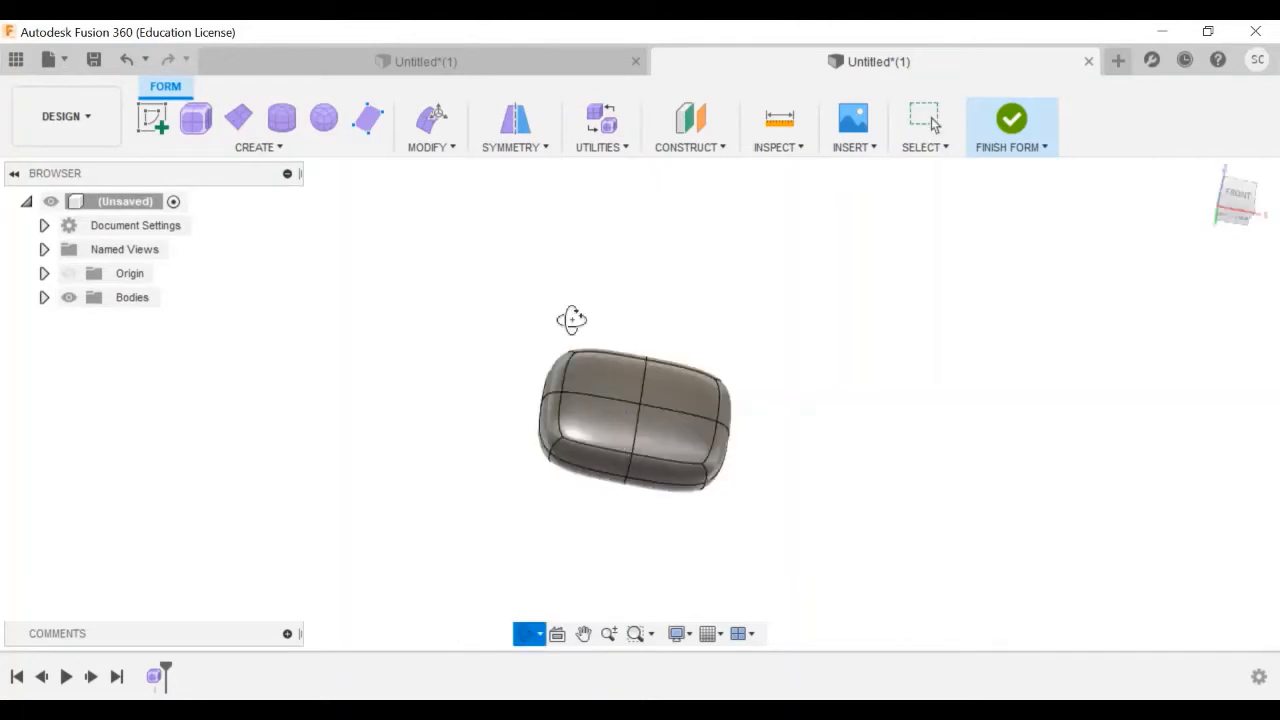
click(437, 150)
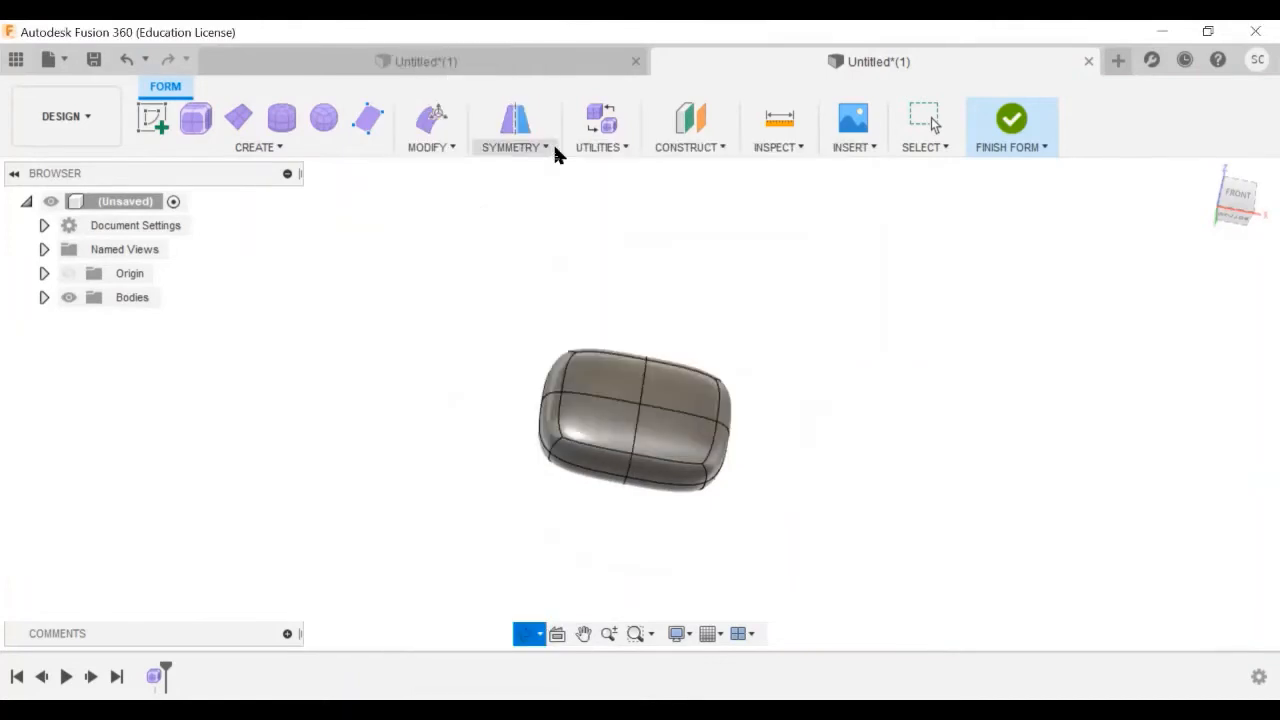
click(550, 146)
click(542, 170)
click(523, 150)
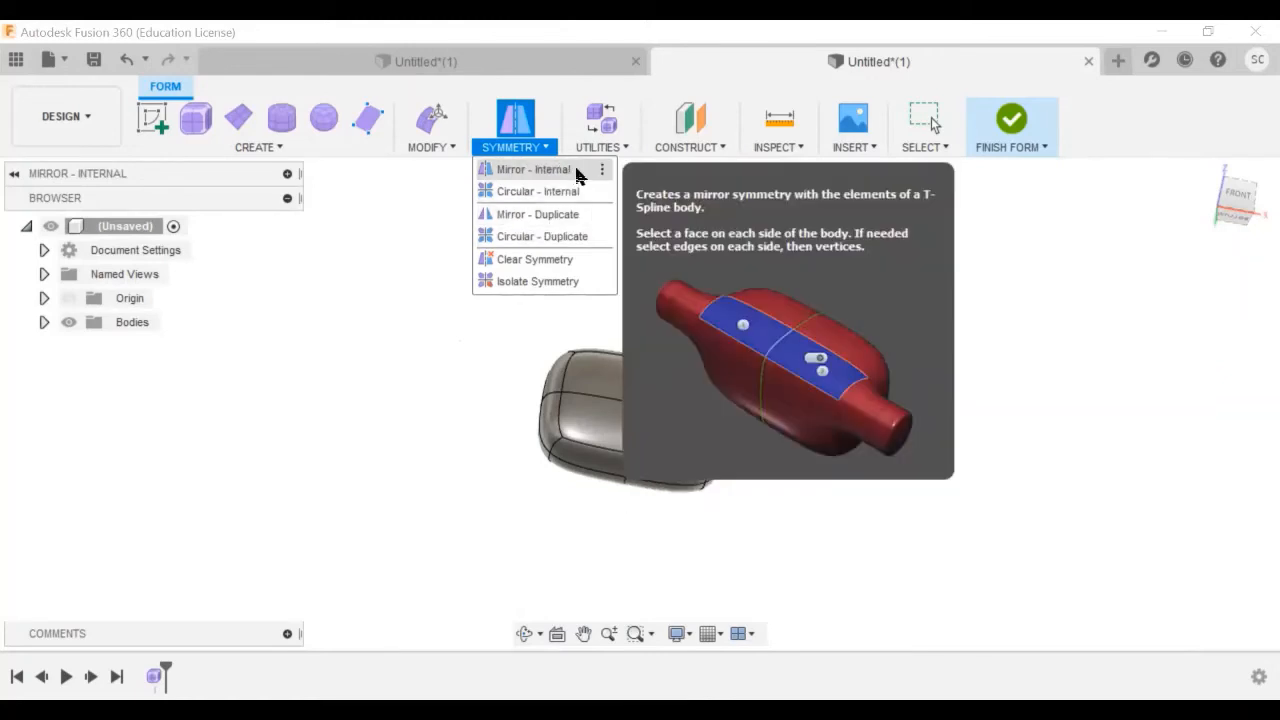
click(533, 170)
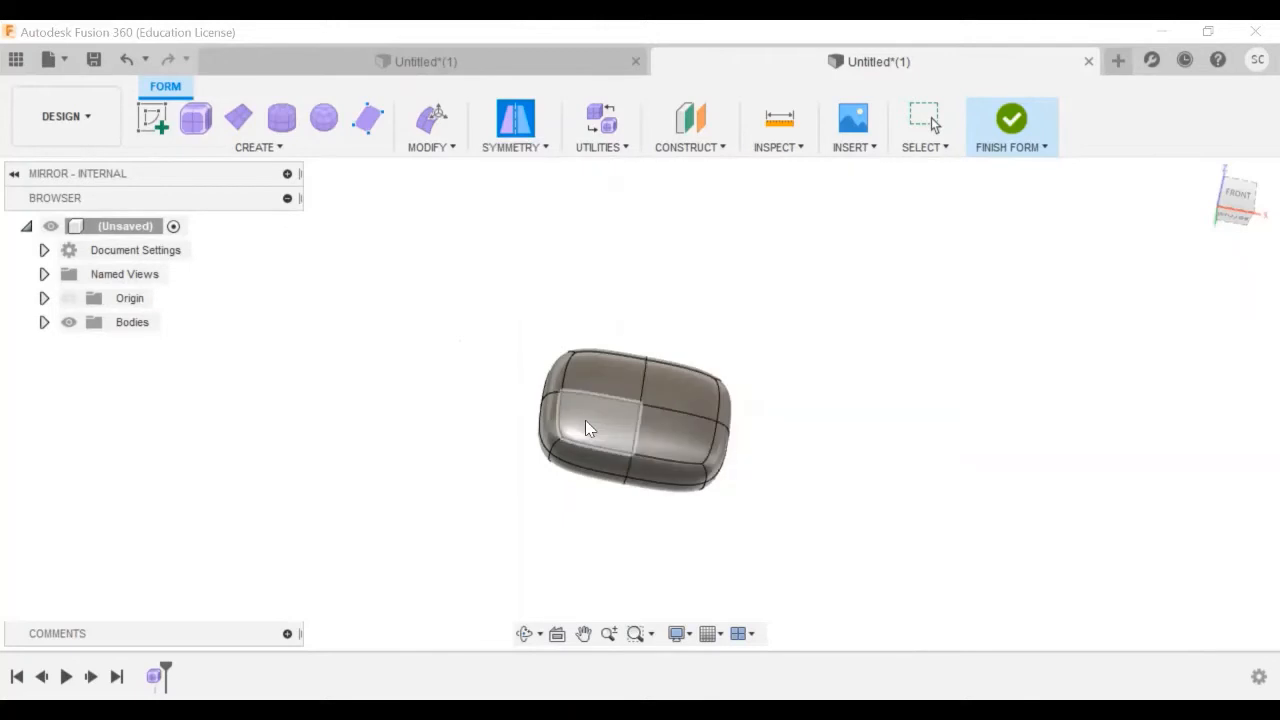
click(537, 152)
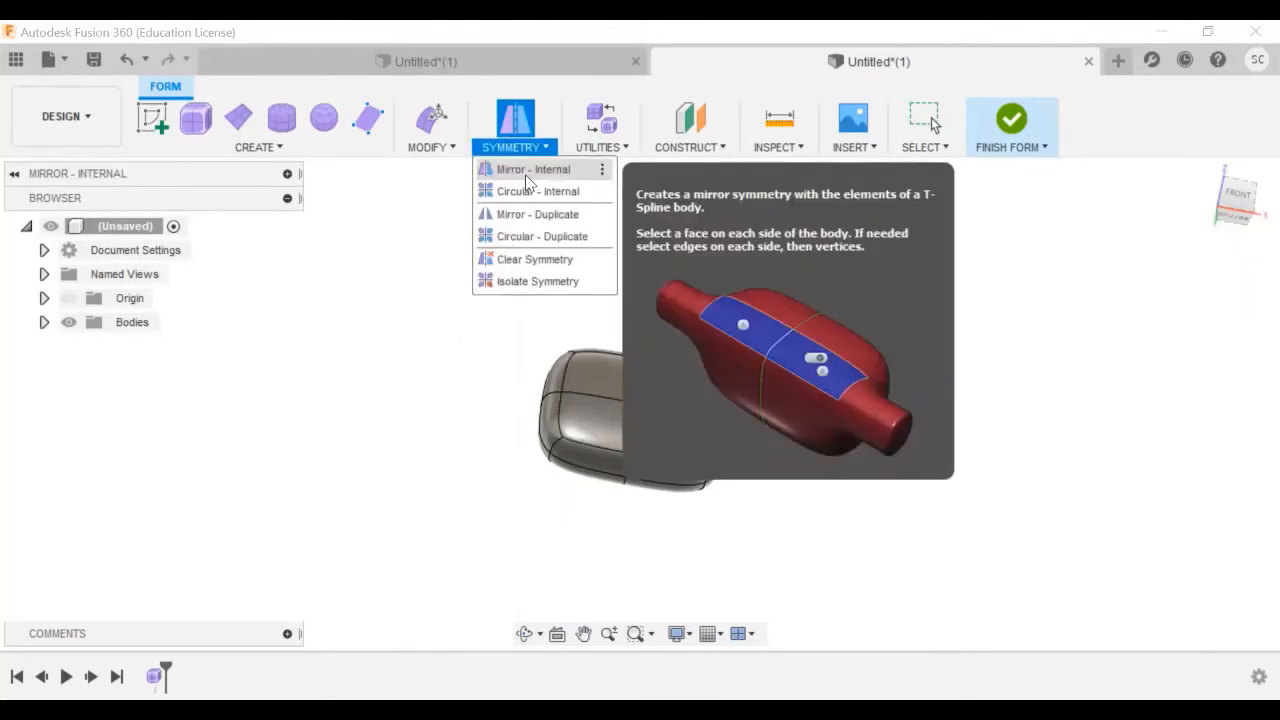
click(530, 172)
click(600, 430)
click(610, 385)
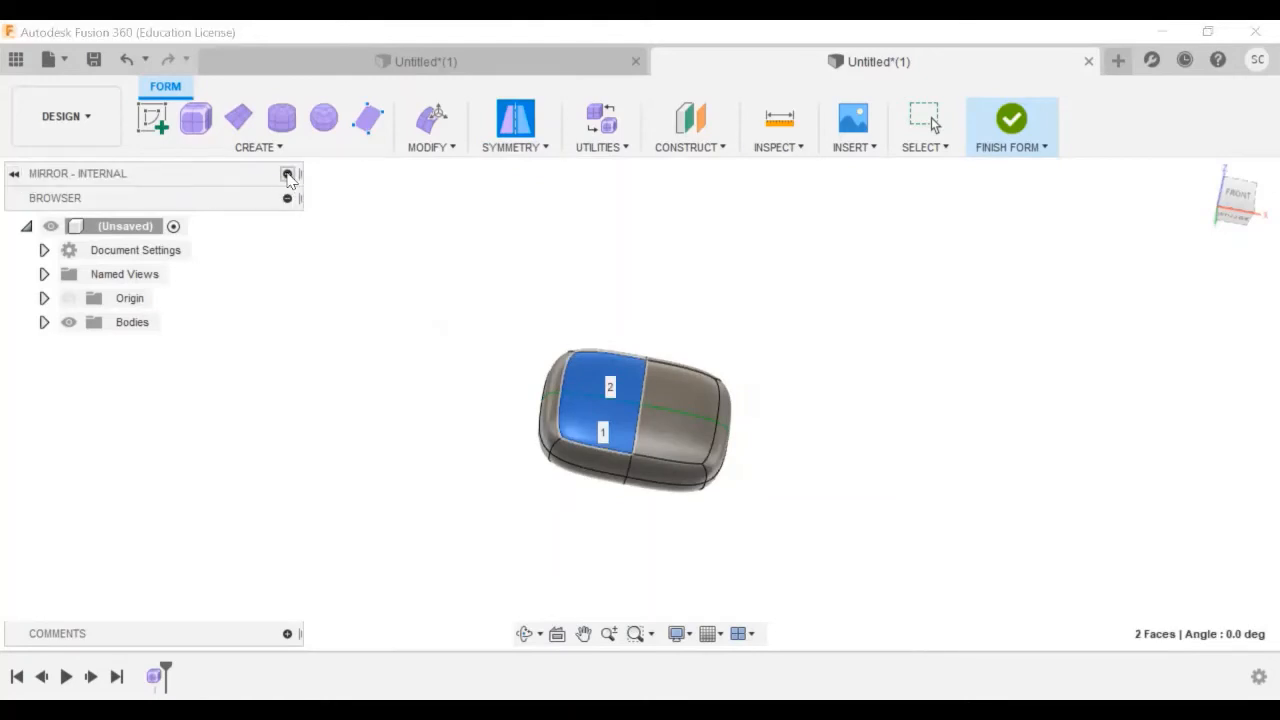
drag(300, 173, 322, 173)
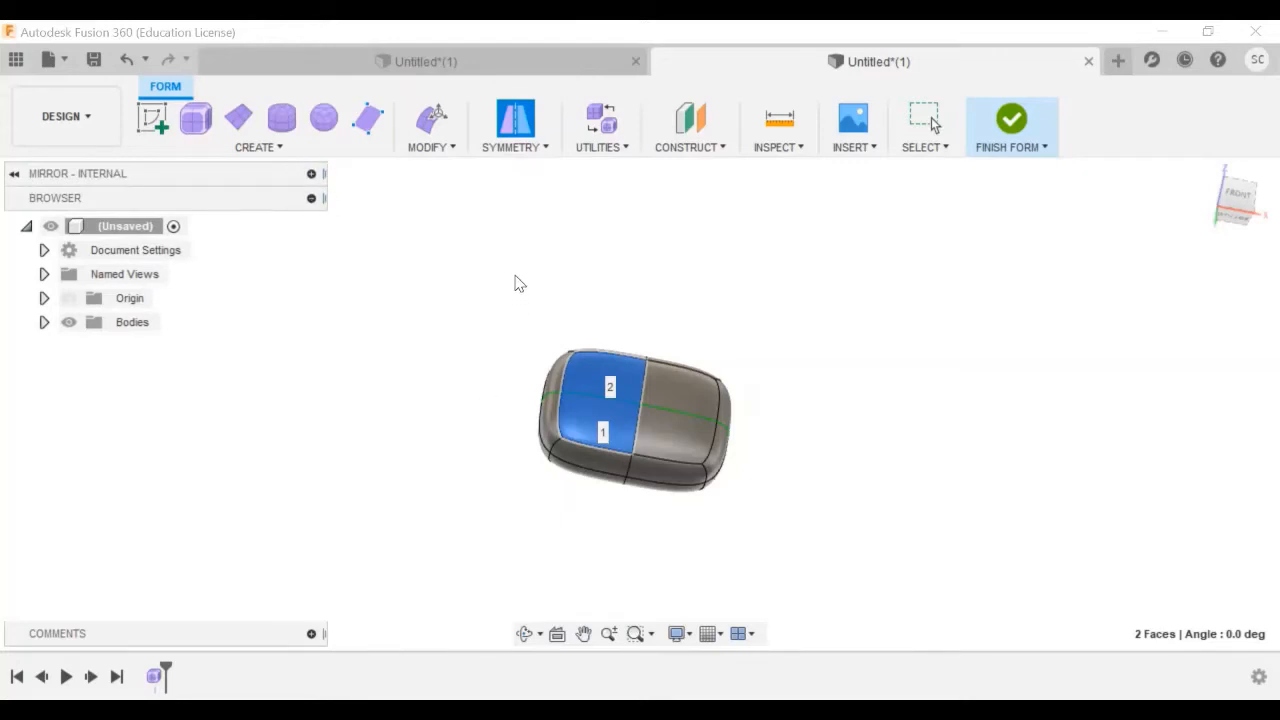
key(Escape)
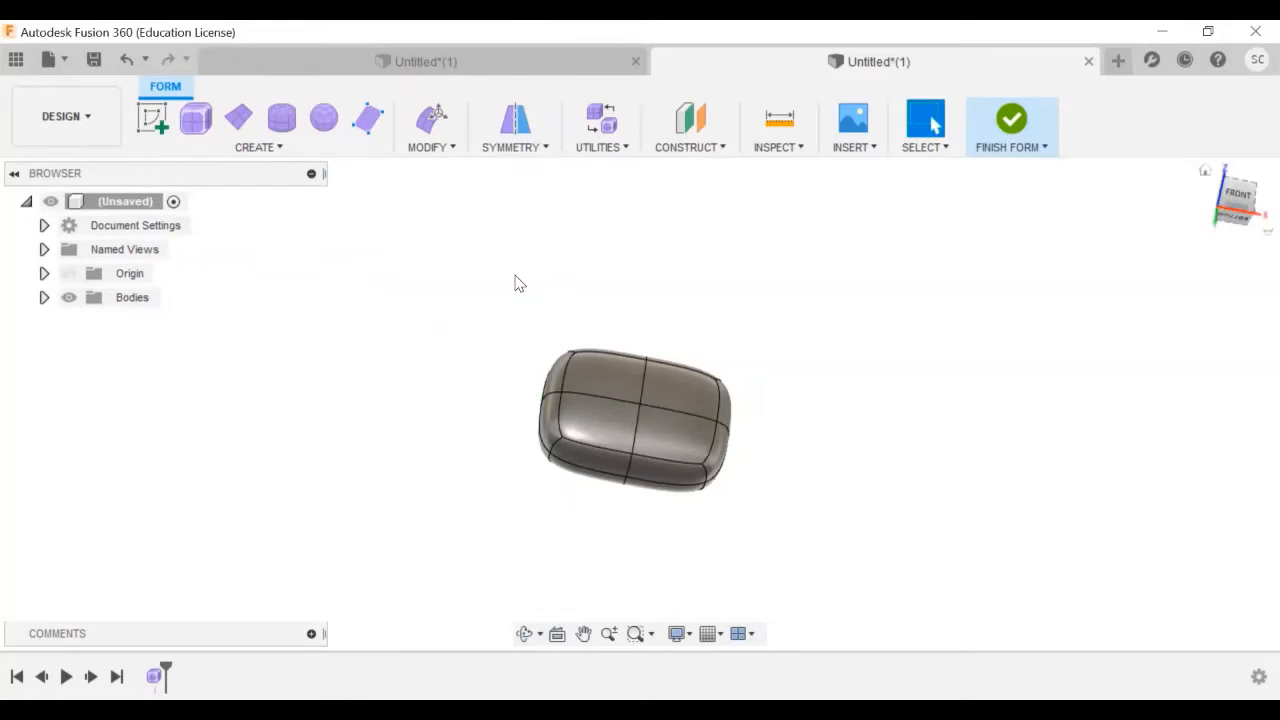
Apply internal mirror symmetry to the box using the lower-left and upper-left front faces.
click(515, 118)
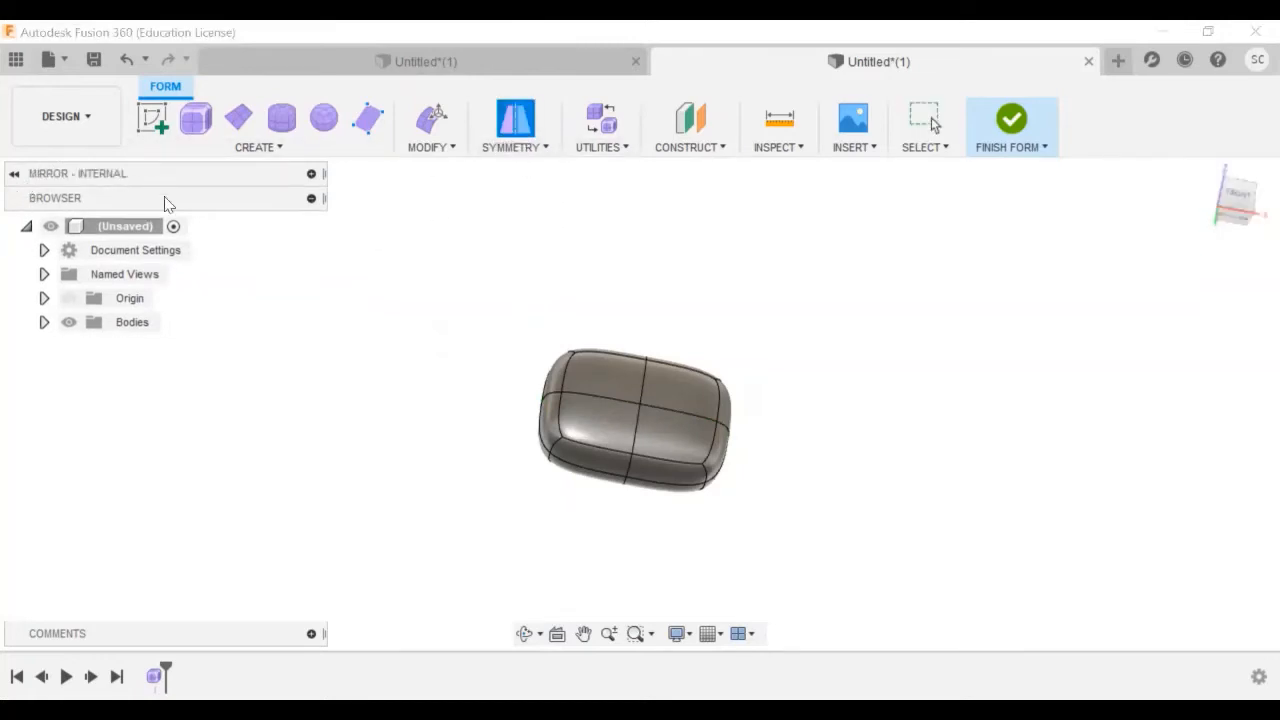
click(14, 174)
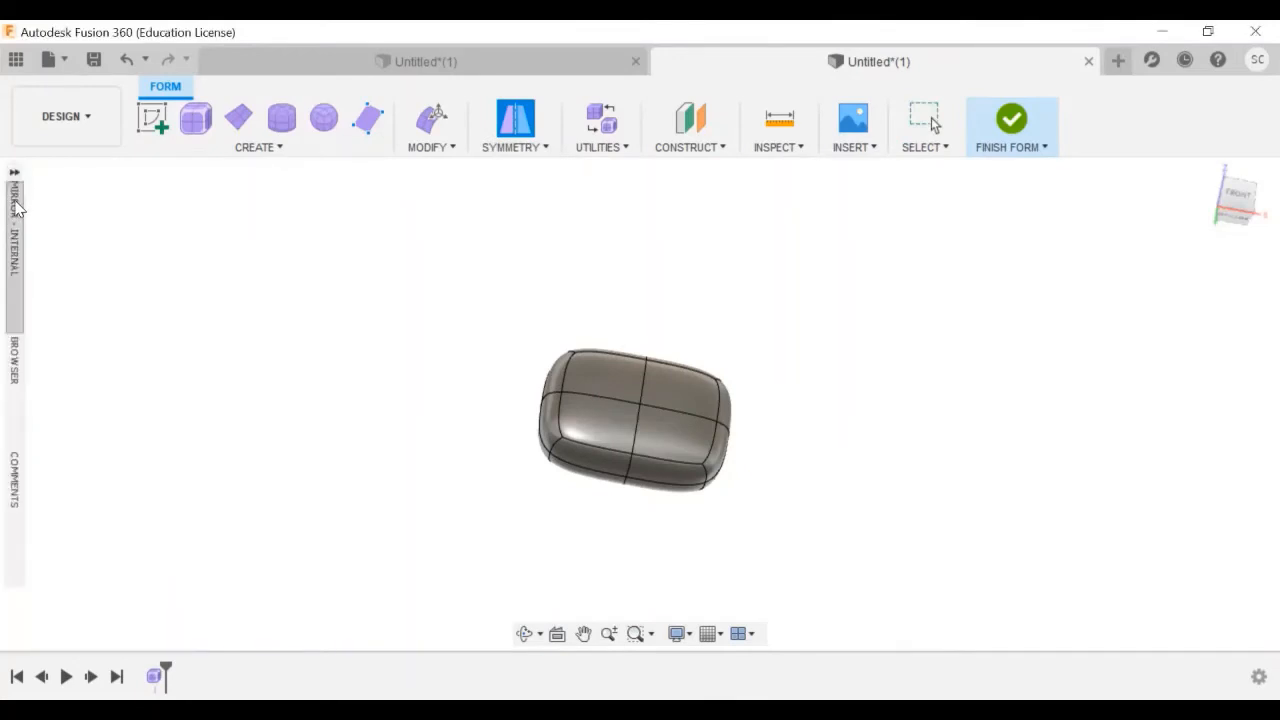
mouse_move(13, 205)
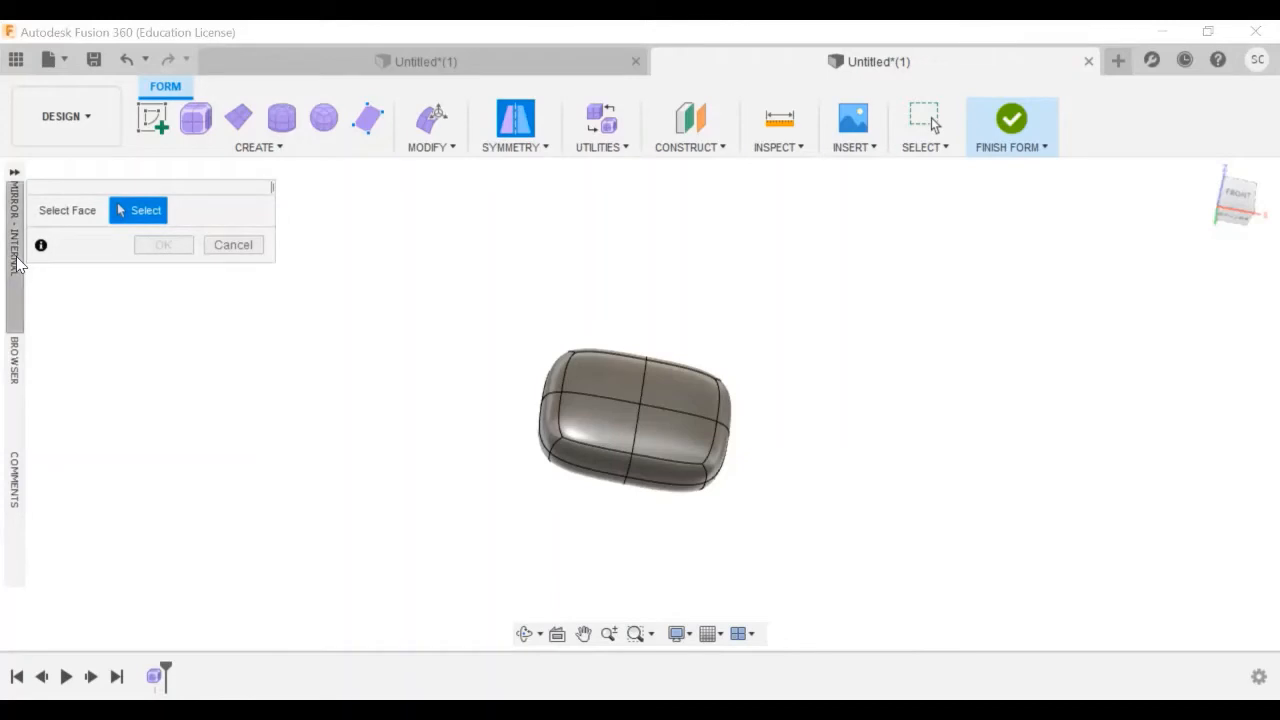
click(15, 173)
drag(40, 172, 30, 300)
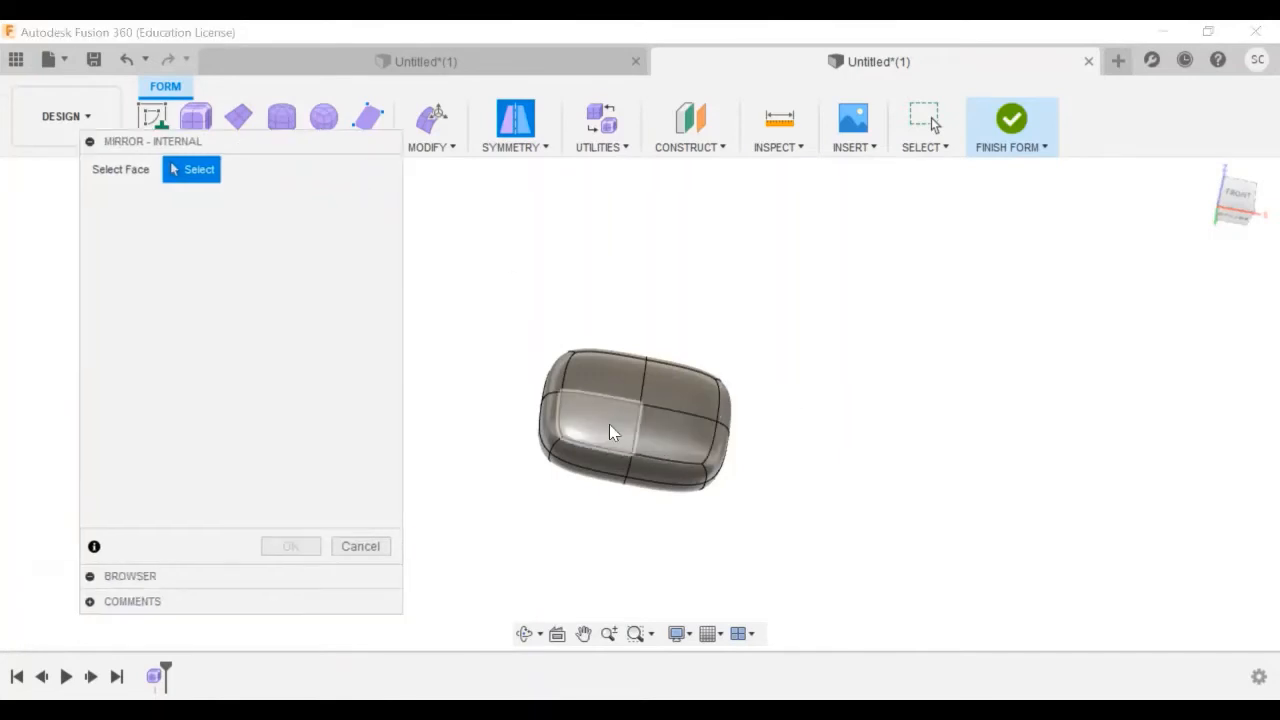
click(609, 424)
click(604, 377)
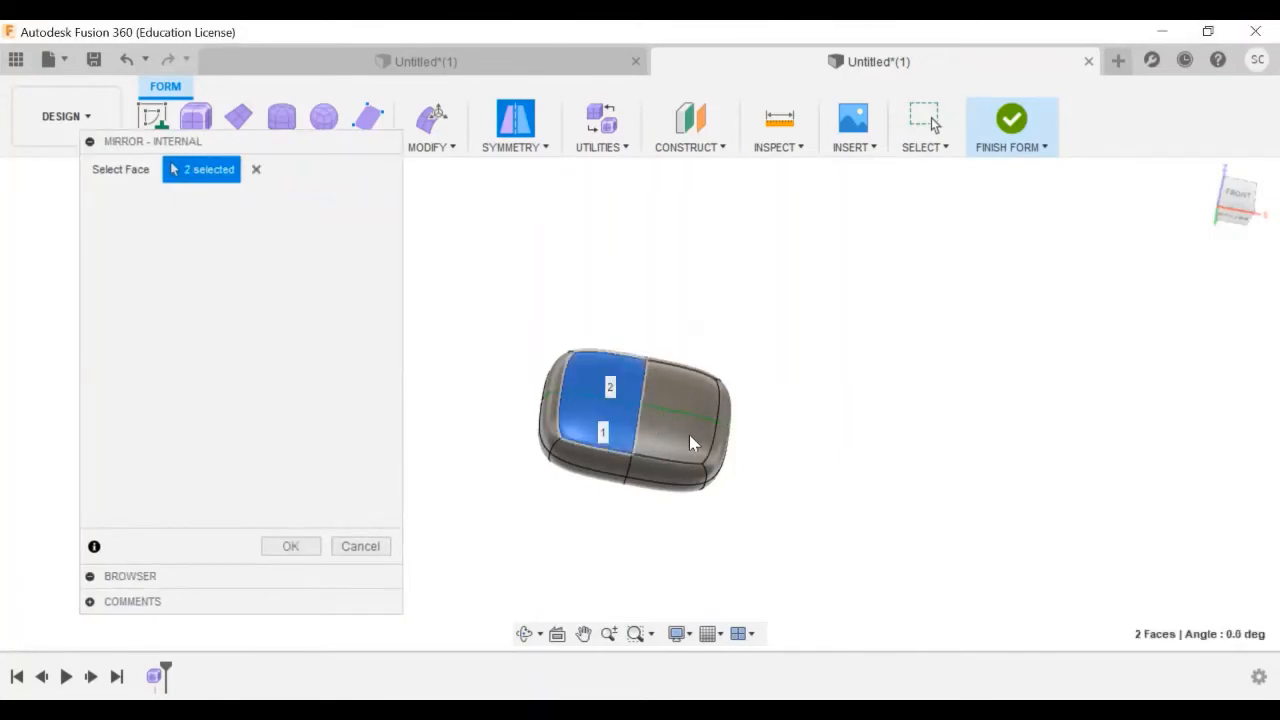
click(292, 546)
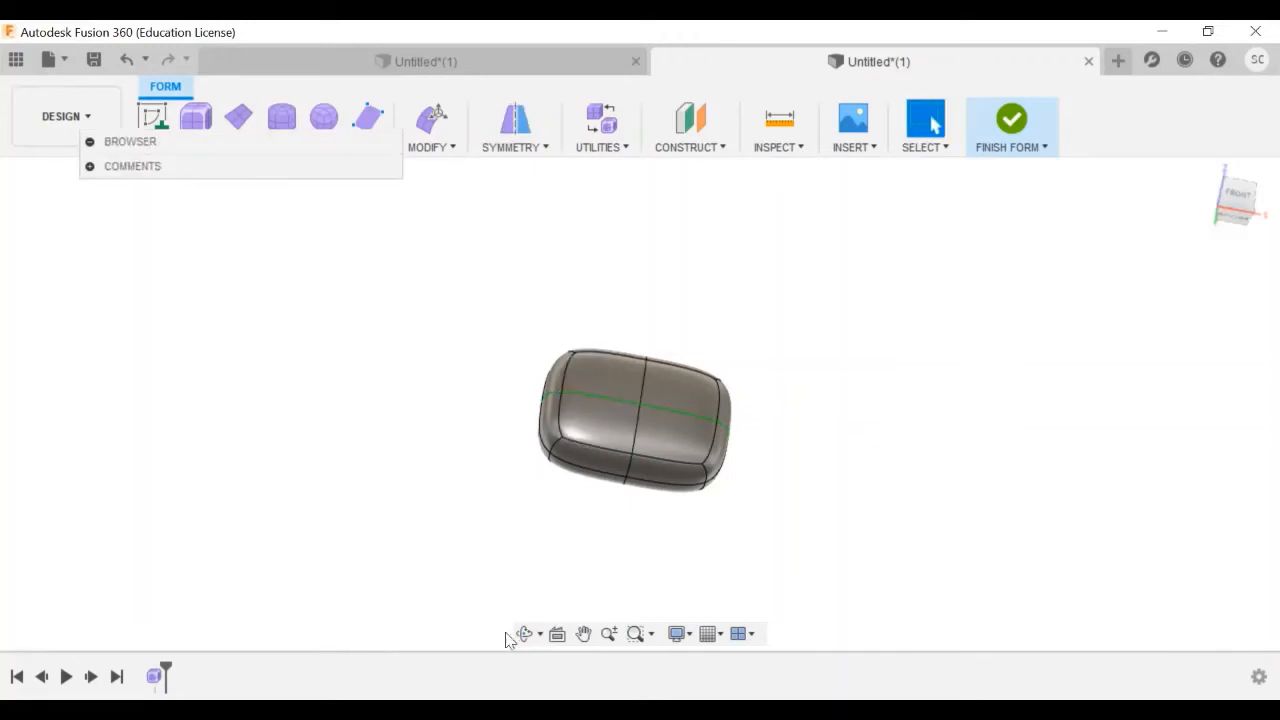
Open the left-hand face in front of the symmetry line for form editing.
drag(521, 641, 812, 465)
key(Escape)
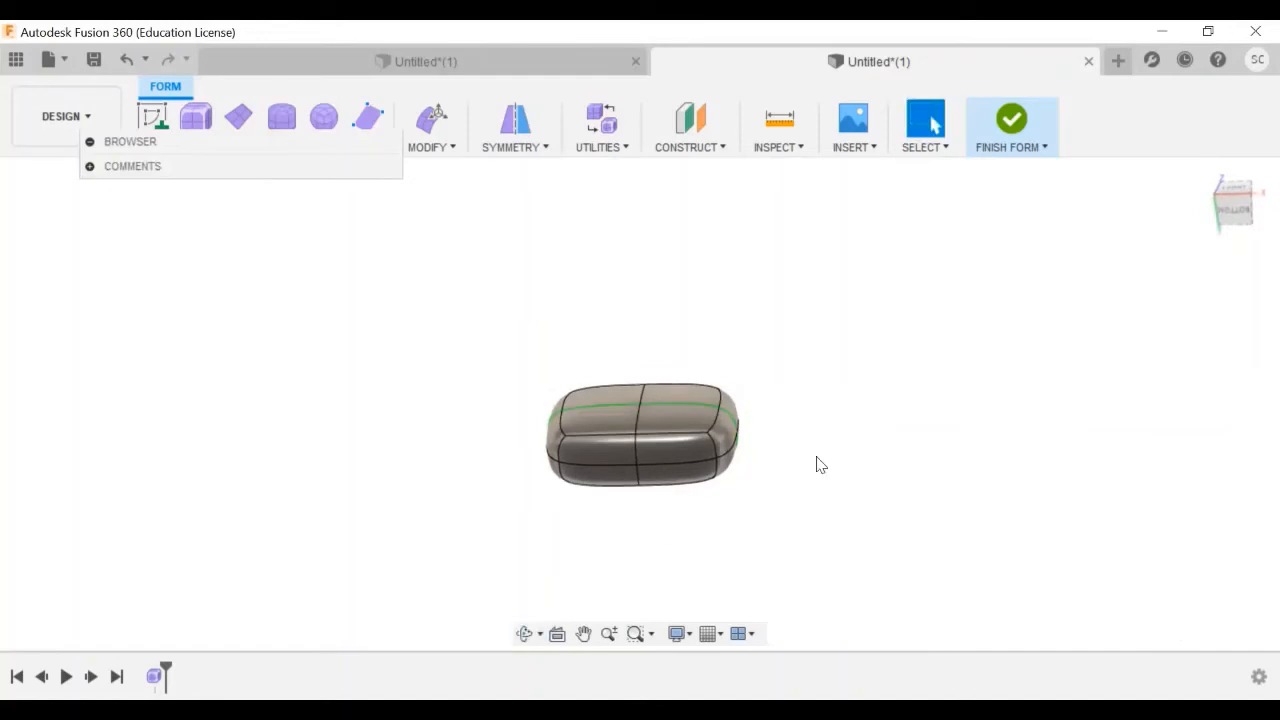
click(599, 419)
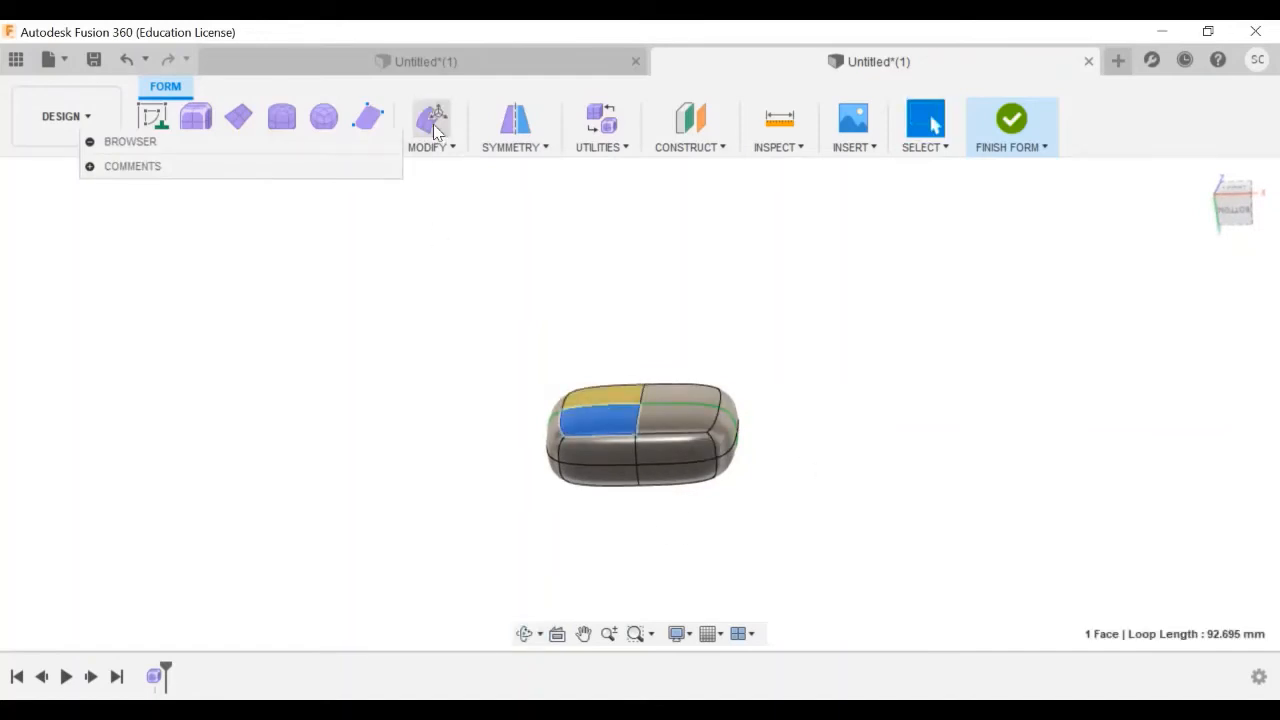
click(432, 122)
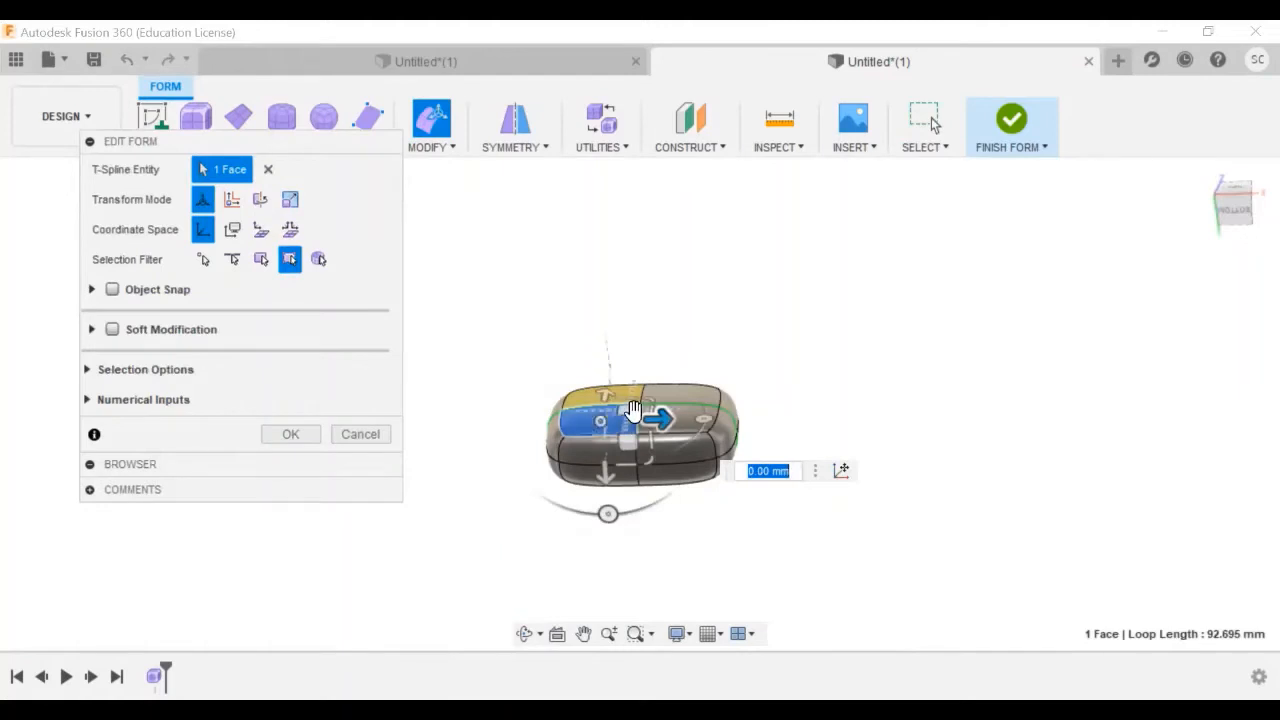
Try to shift the left-hand face beside the symmetry line further left, and undo the moves.
click(632, 415)
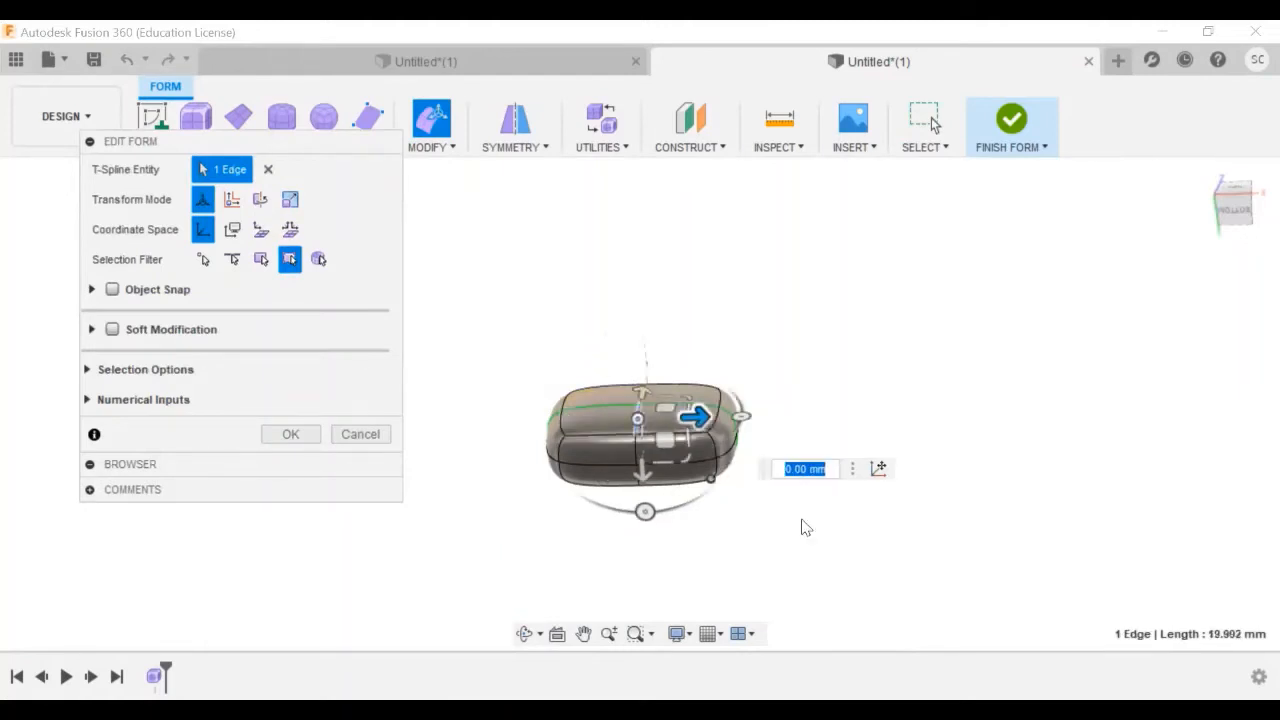
click(806, 528)
click(609, 423)
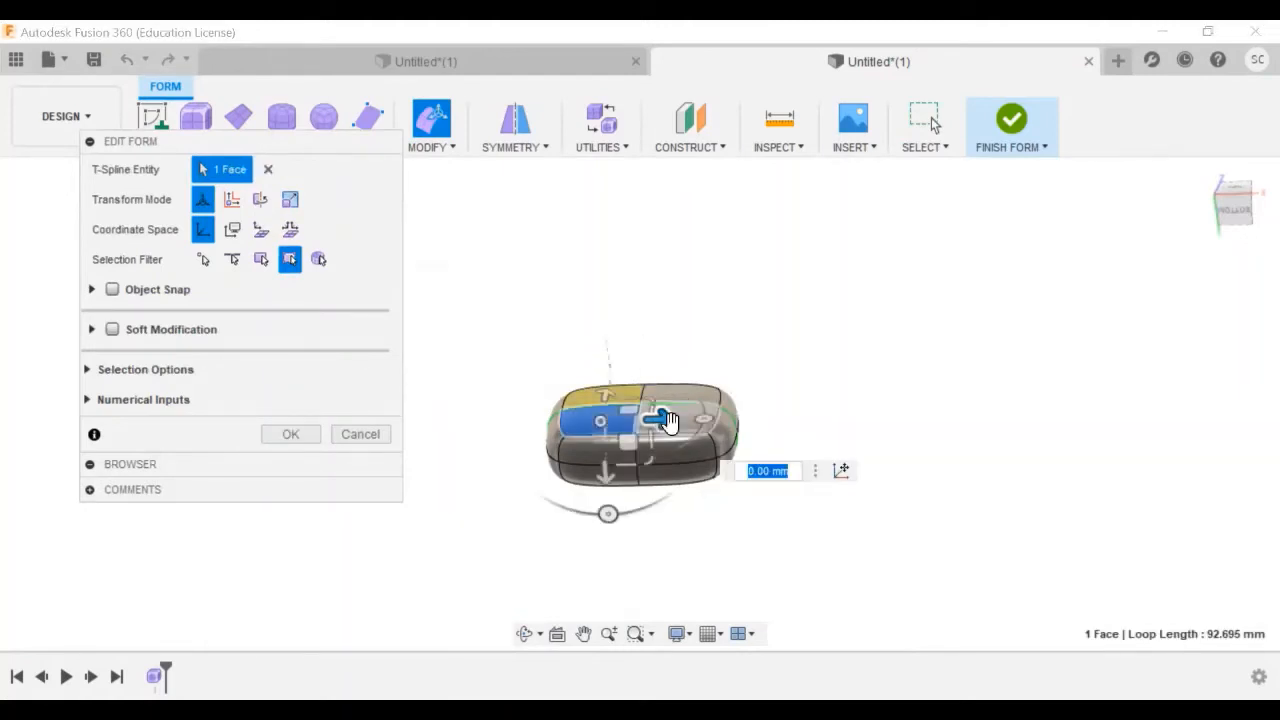
drag(665, 418, 477, 293)
key(ctrl+z)
key(ctrl+z)
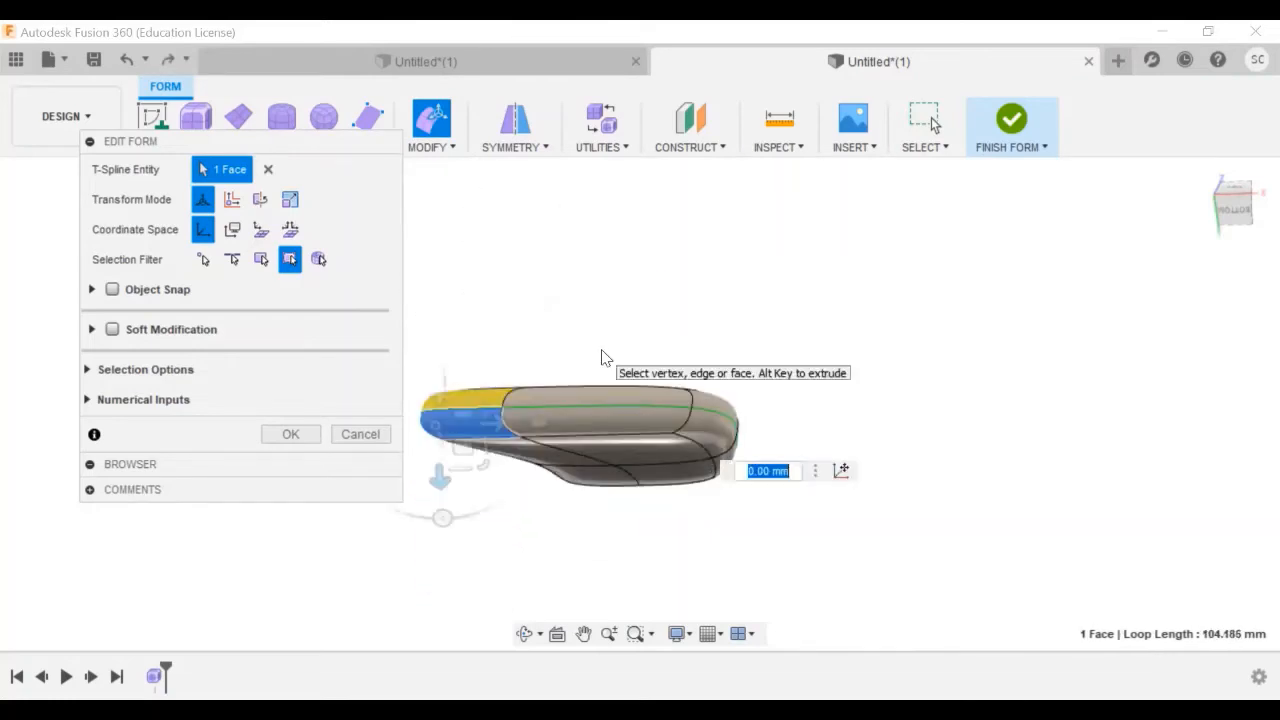
click(717, 287)
Raise the left-hand face beside the symmetry line about 22 mm with the planar manipulator to make that end taller.
click(585, 437)
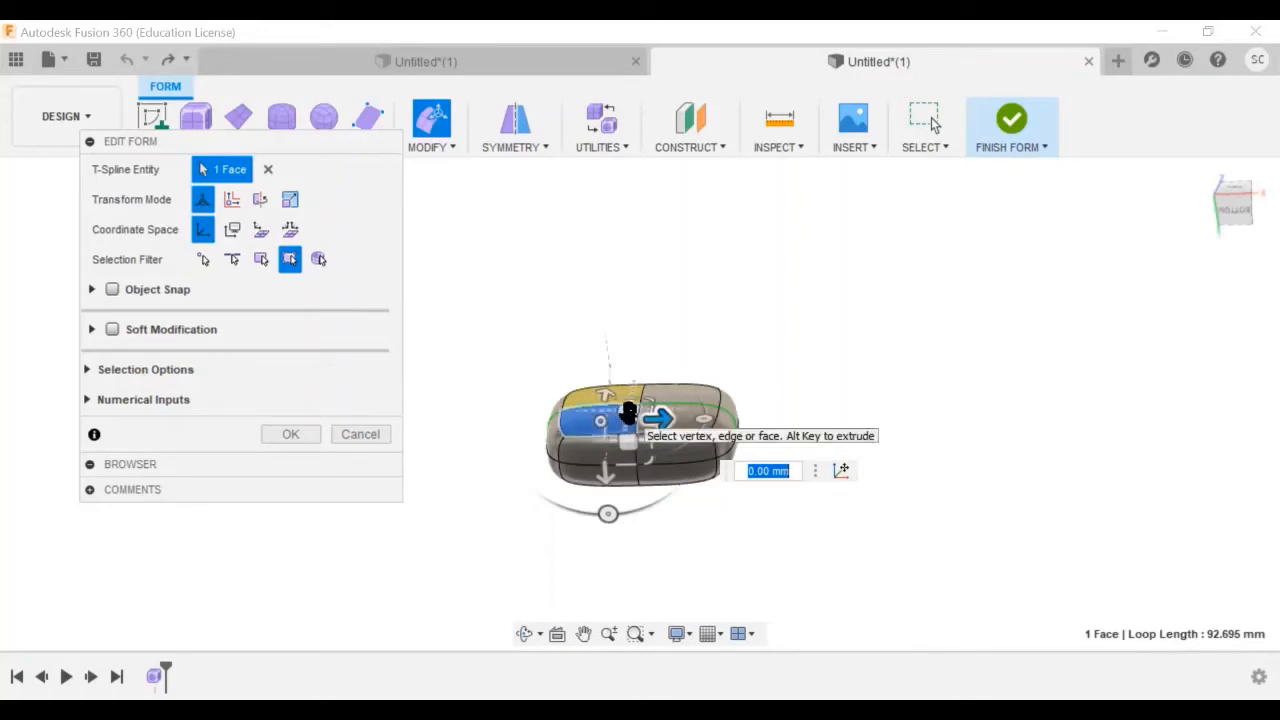
click(627, 415)
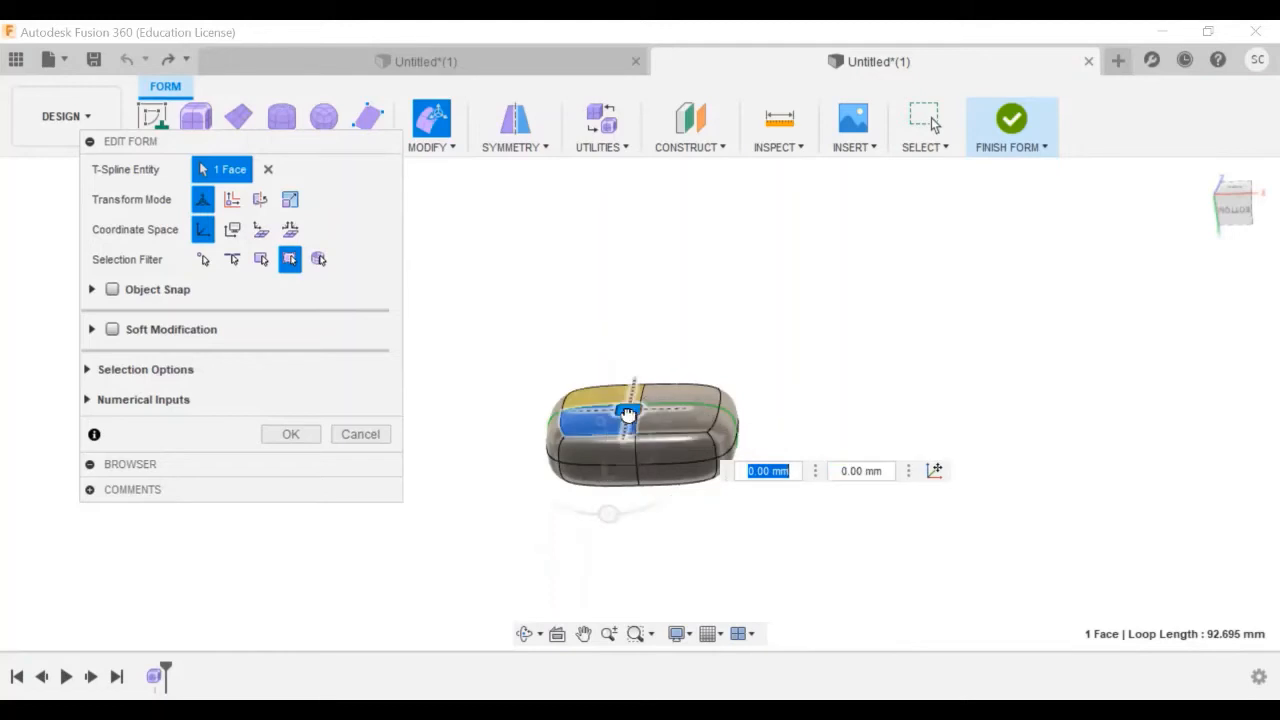
mouse_move(627, 415)
mouse_down()
mouse_move(630, 386)
mouse_move(595, 435)
mouse_move(615, 462)
mouse_move(629, 396)
mouse_move(617, 377)
mouse_move(615, 399)
mouse_up()
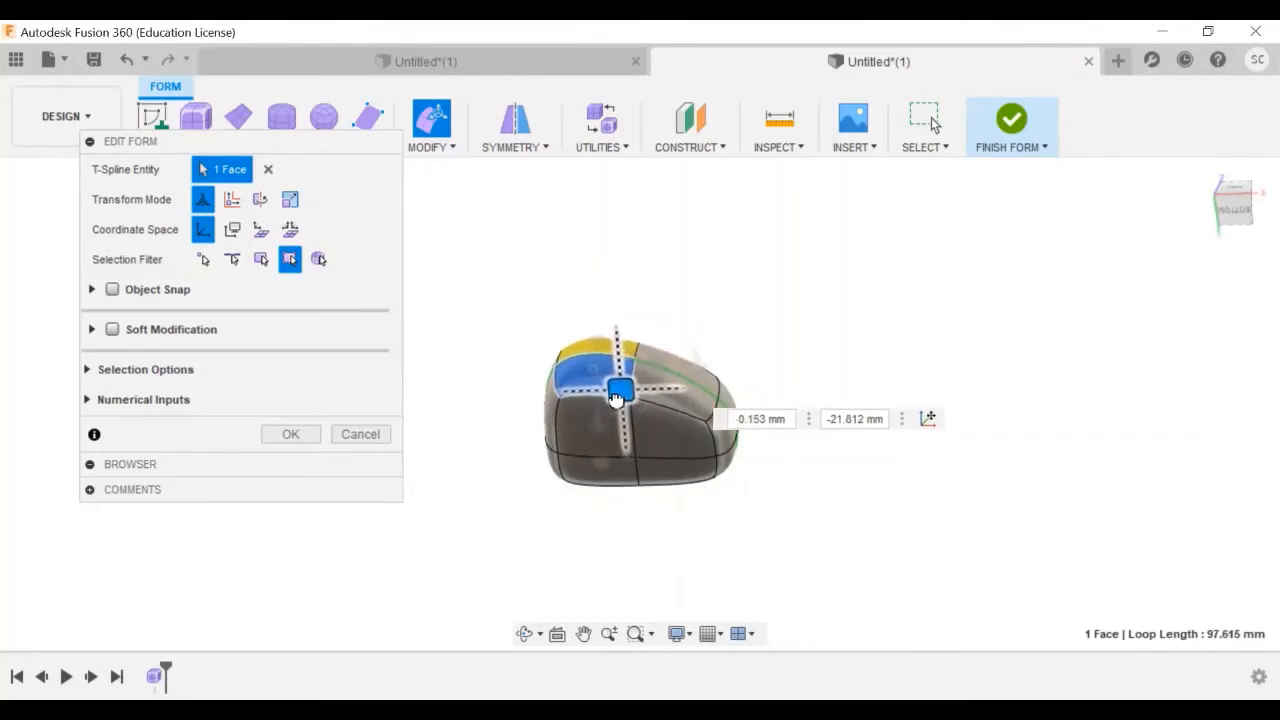
Lower the right-hand upper face about 5.7 mm and the left-hand upper face about 2.4 mm to shape the slope.
click(680, 410)
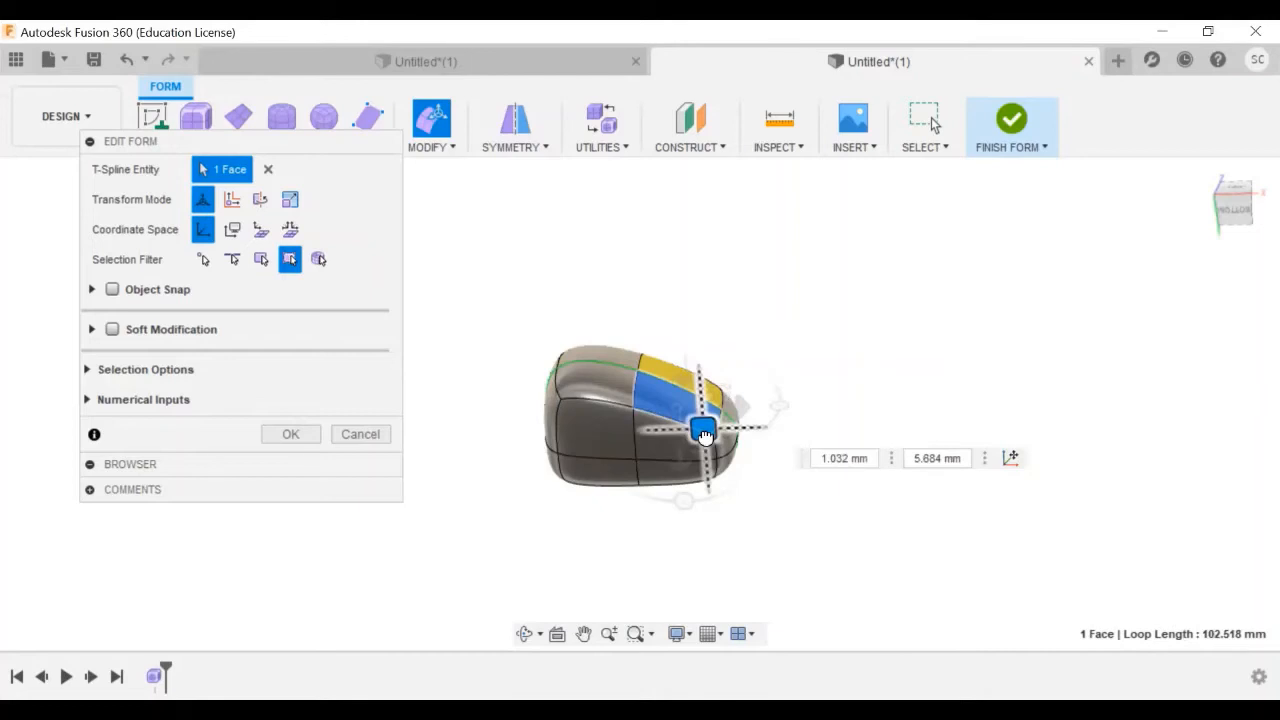
drag(705, 437, 705, 436)
click(602, 388)
drag(620, 413, 616, 418)
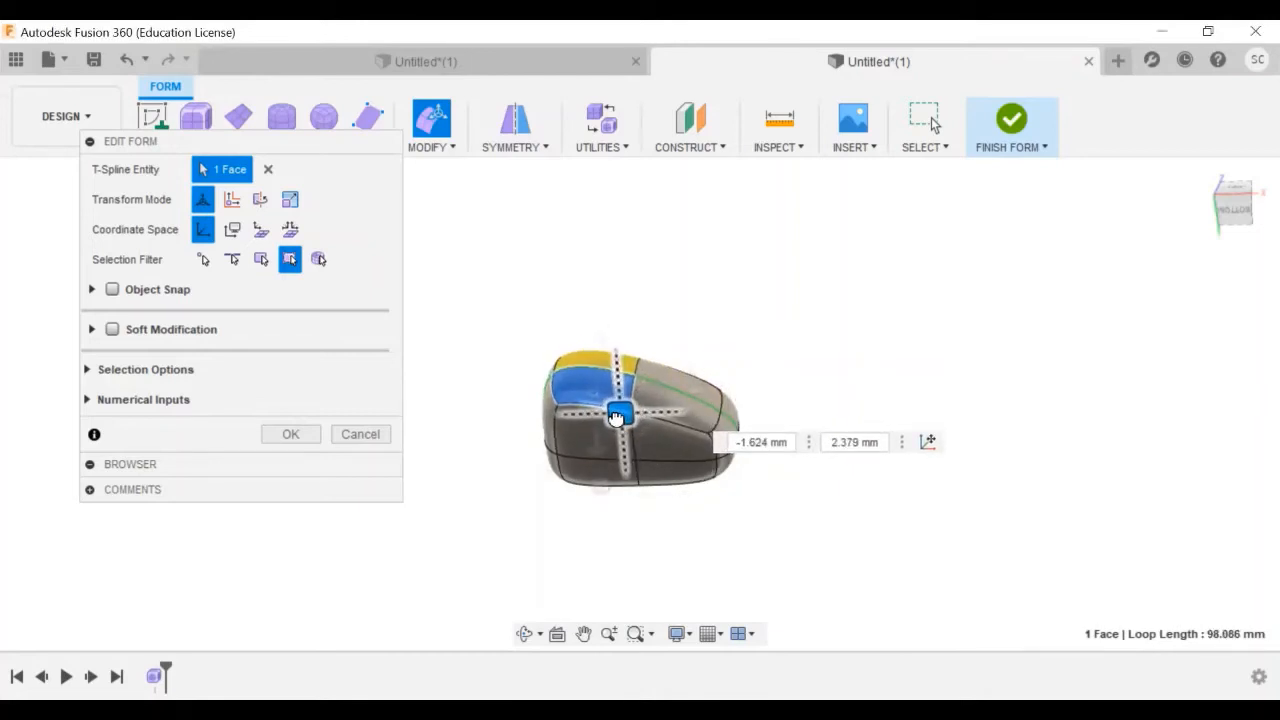
Try to move the small face at the low end outward, and undo the move.
click(682, 423)
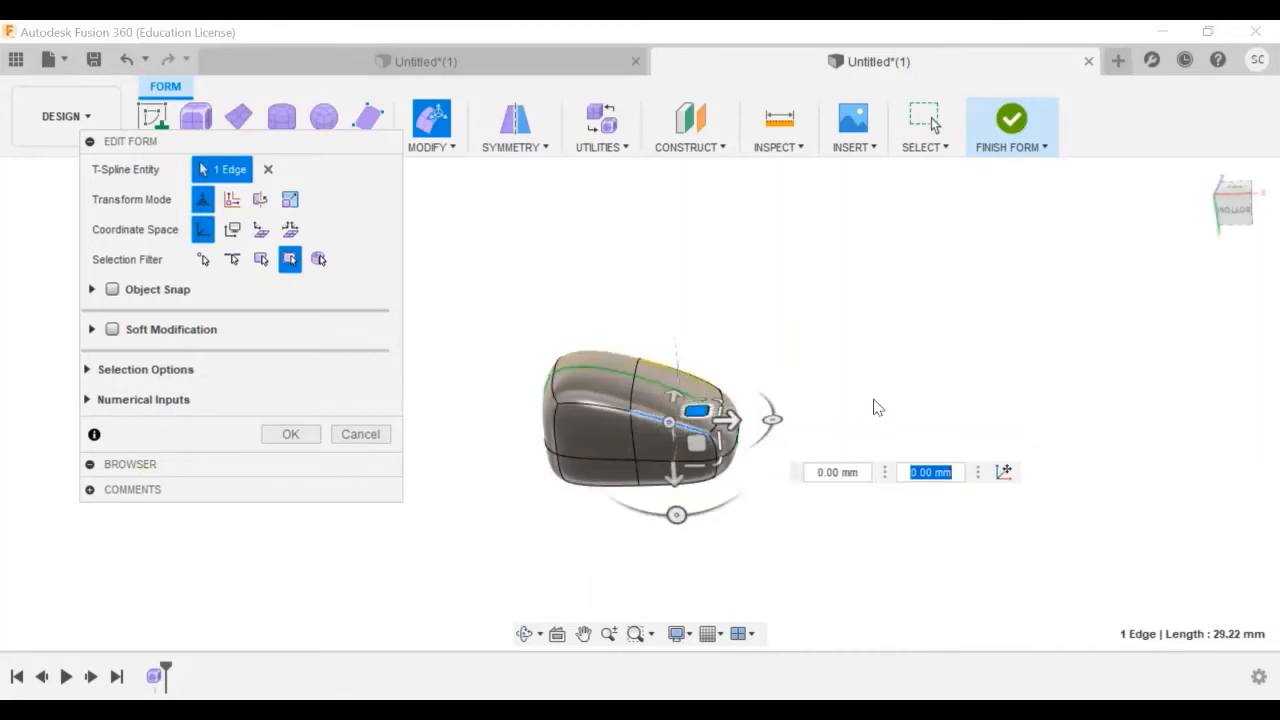
click(702, 397)
mouse_move(702, 395)
mouse_down()
mouse_move(703, 412)
mouse_move(704, 396)
mouse_up()
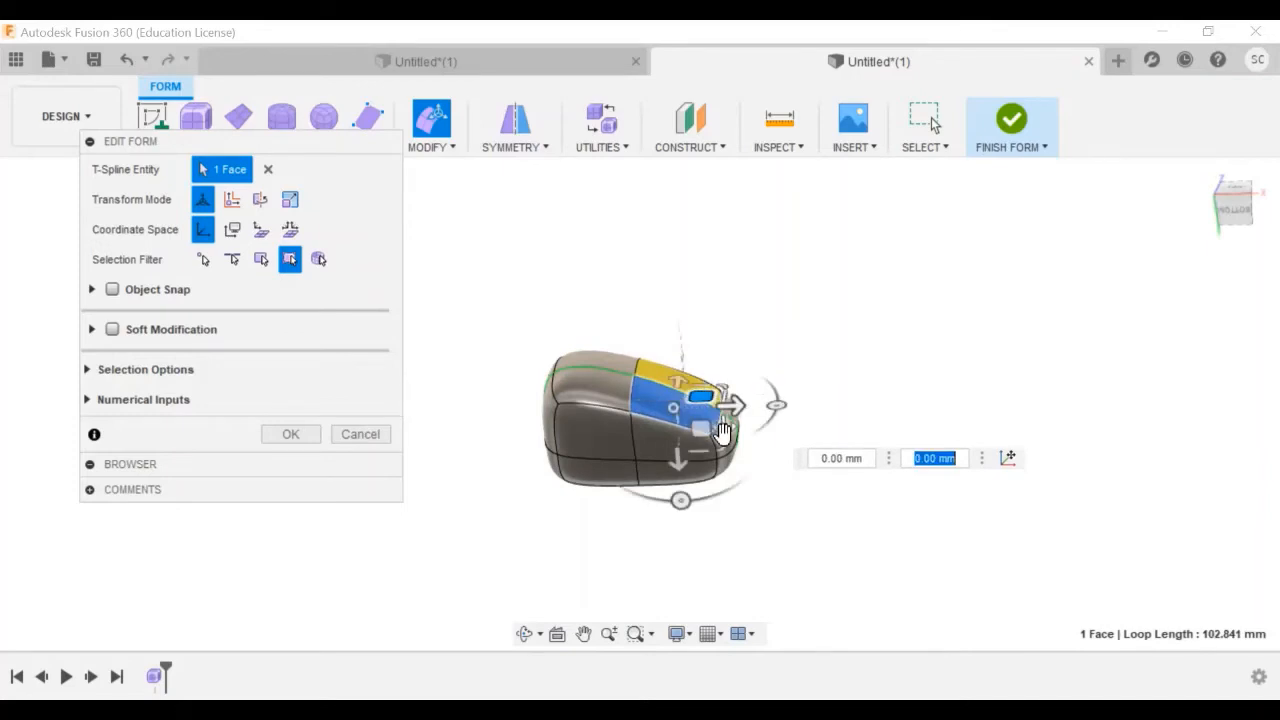
click(722, 434)
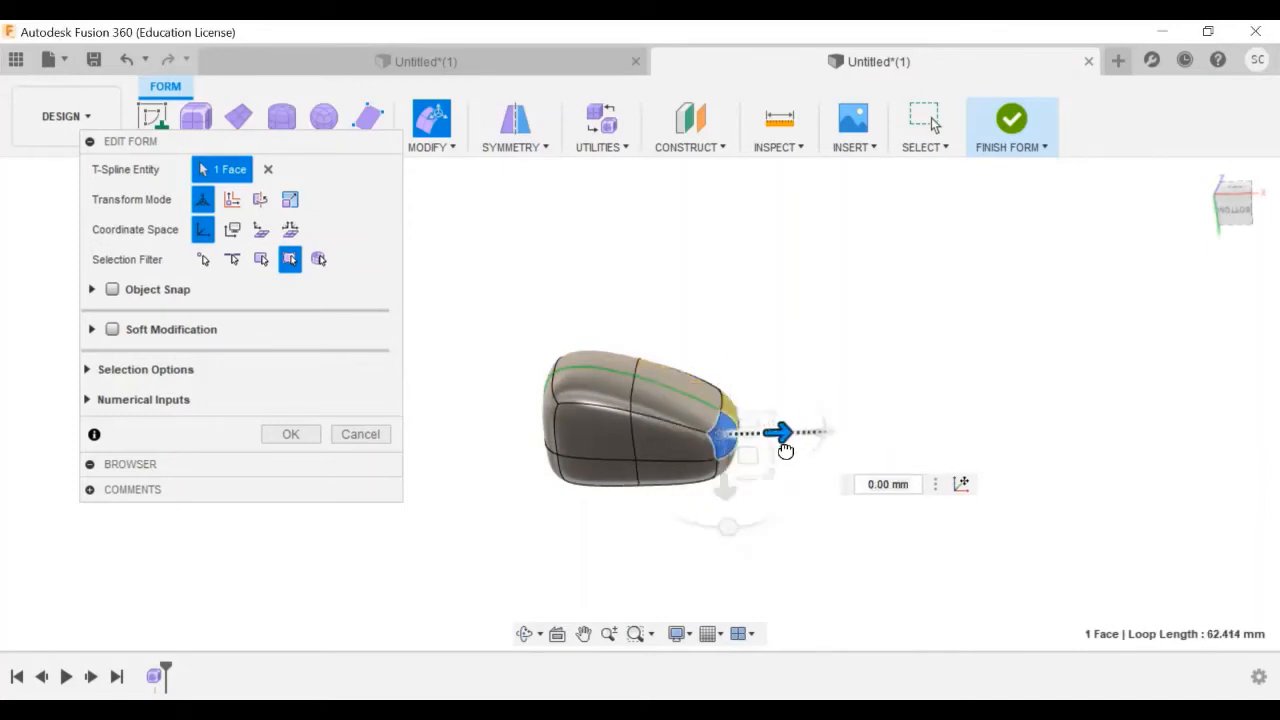
drag(786, 451, 812, 455)
key(ctrl+z)
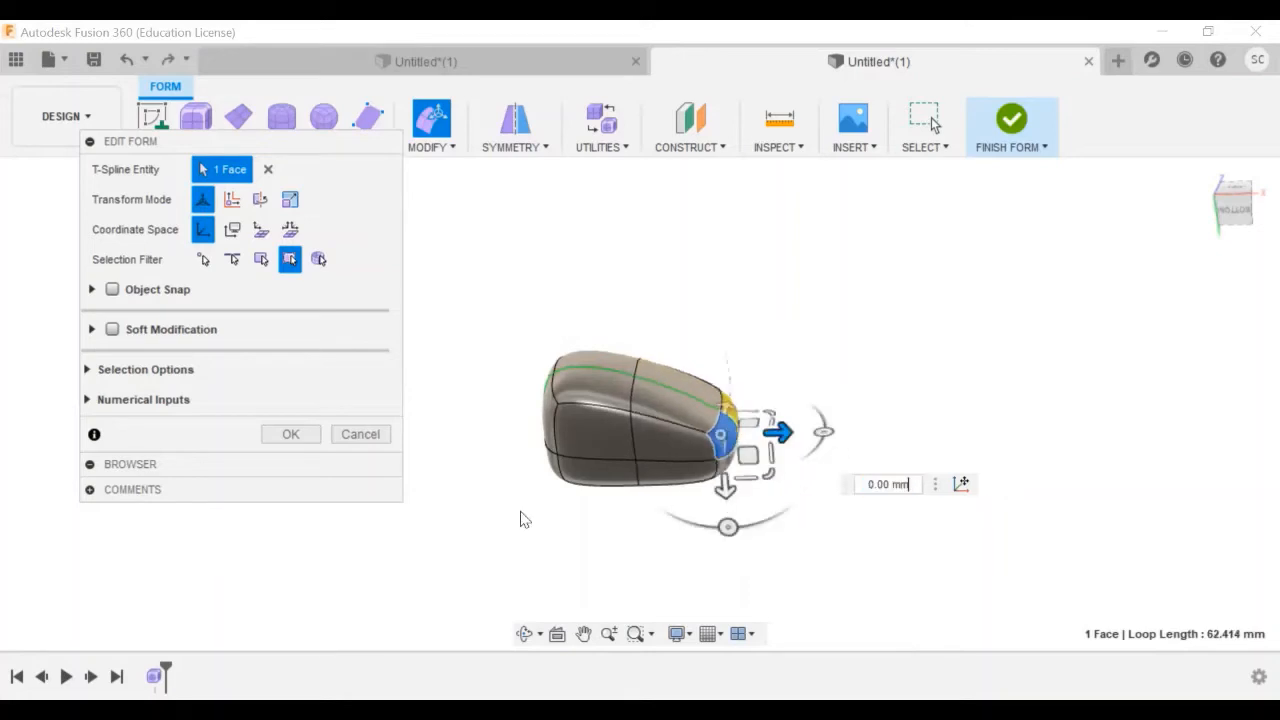
click(520, 519)
Lower the right-hand upper face about 2.4 mm more and end the form editing.
click(691, 407)
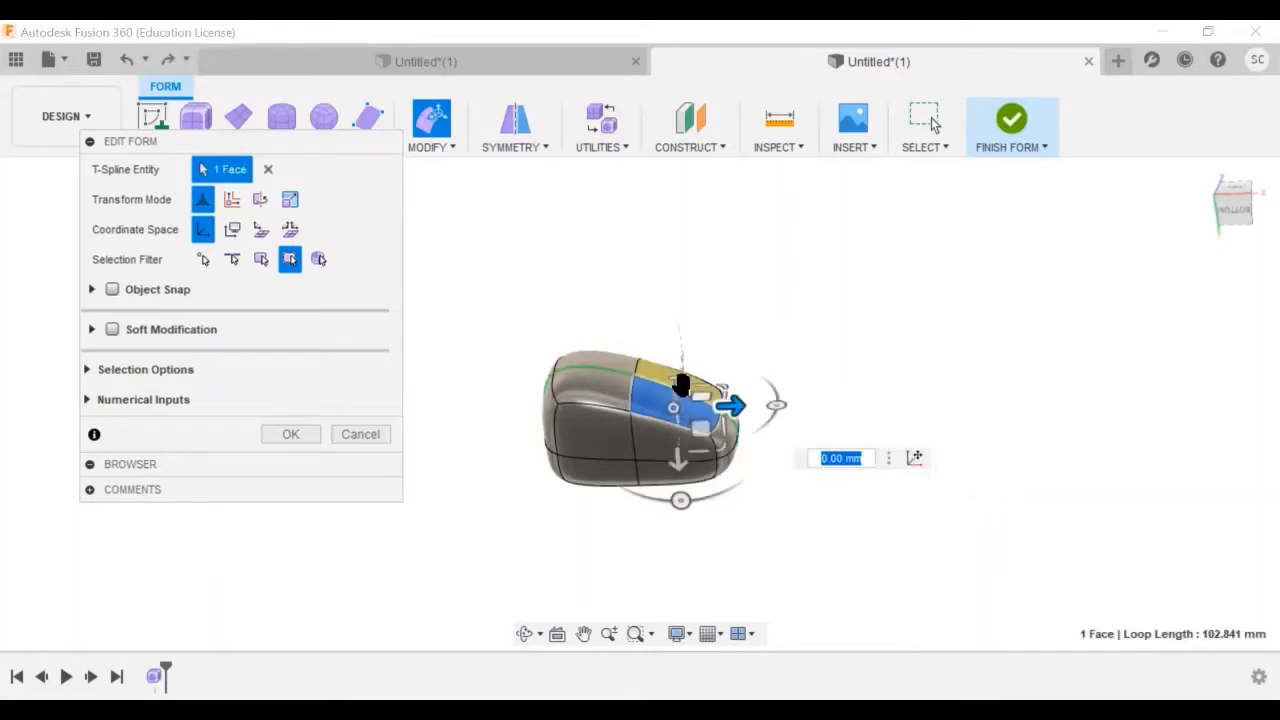
drag(701, 400, 697, 428)
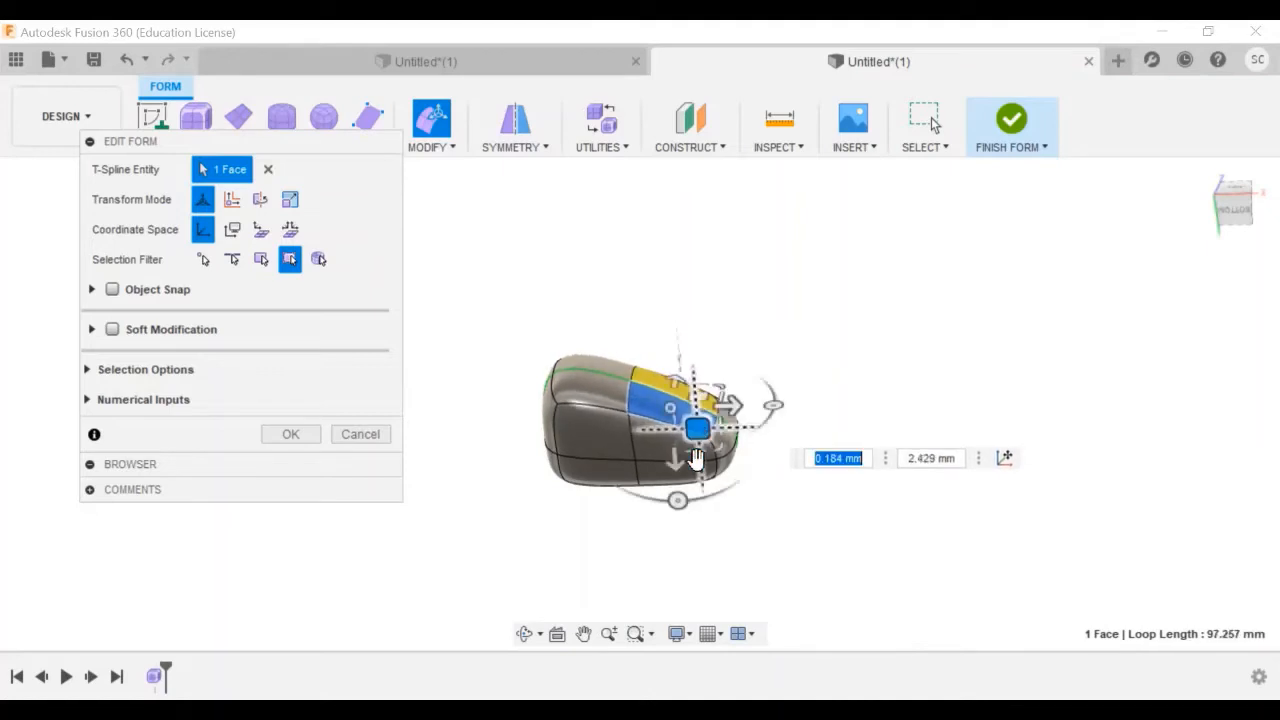
click(525, 640)
drag(497, 574, 651, 574)
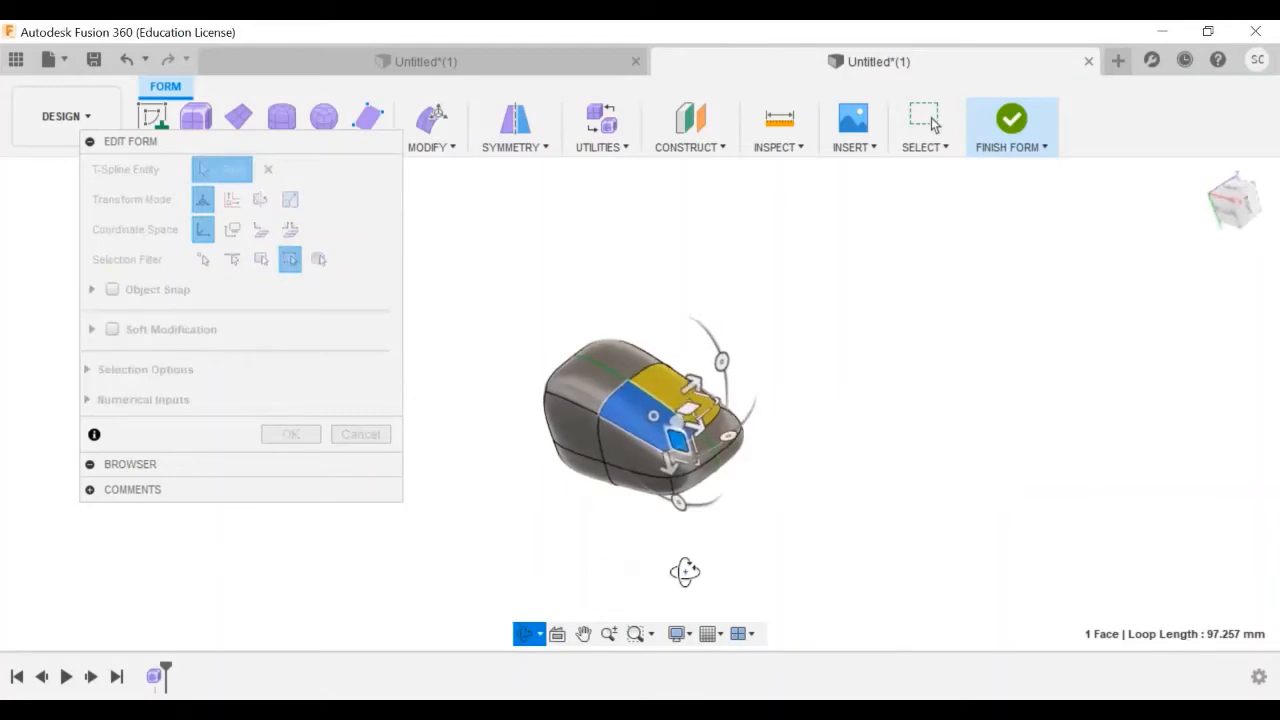
key(Escape)
key(Escape)
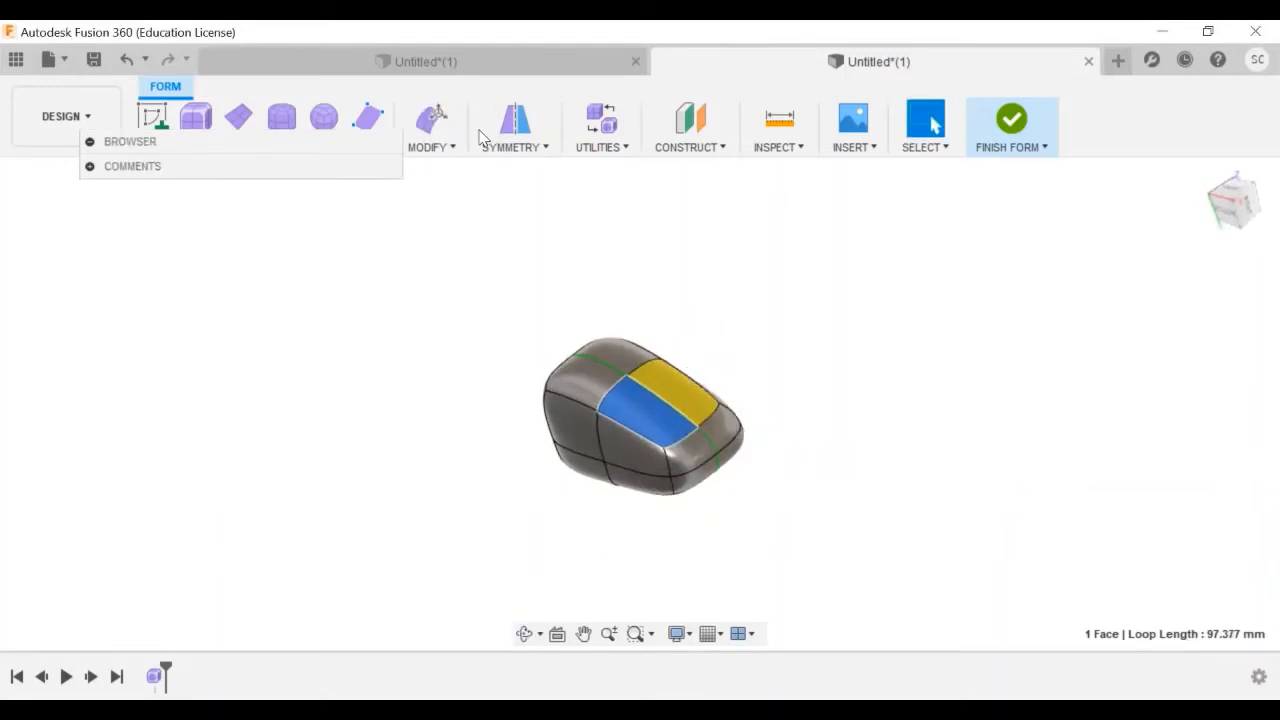
Lower the upper face at the tall end about 6.5 mm, and raise it again by about 1.5 mm.
click(509, 500)
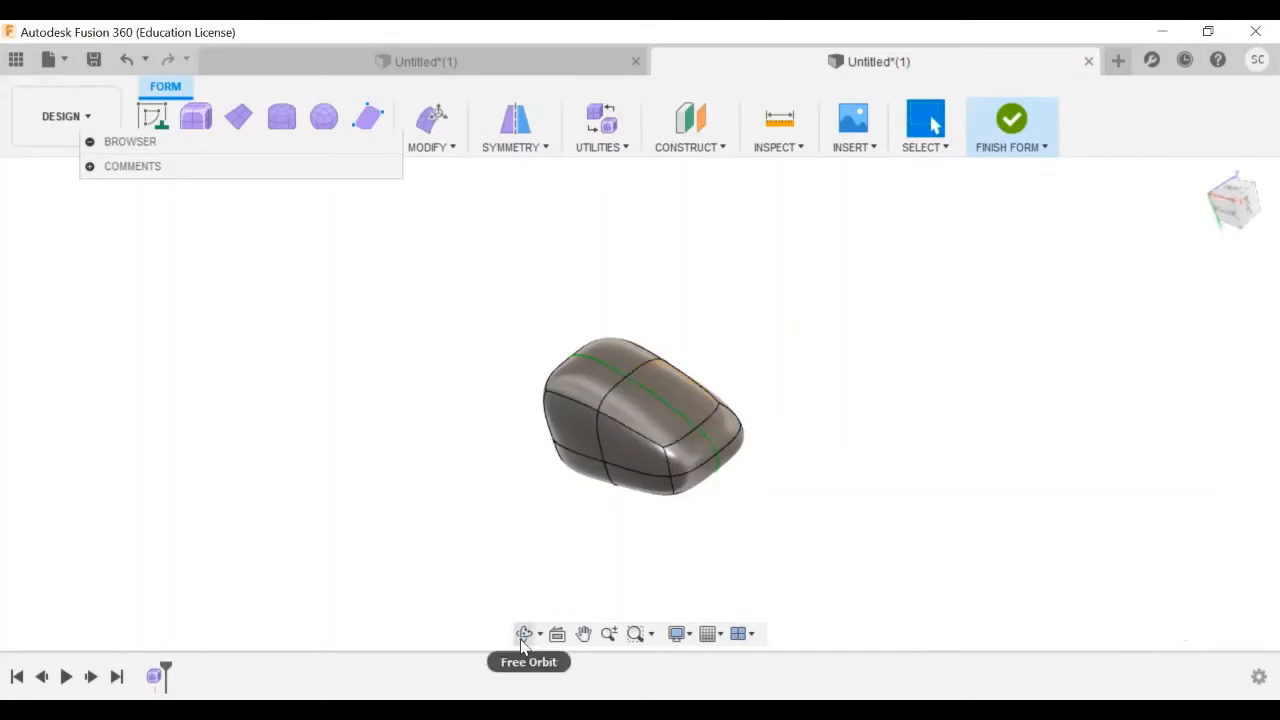
click(523, 636)
drag(605, 540, 637, 534)
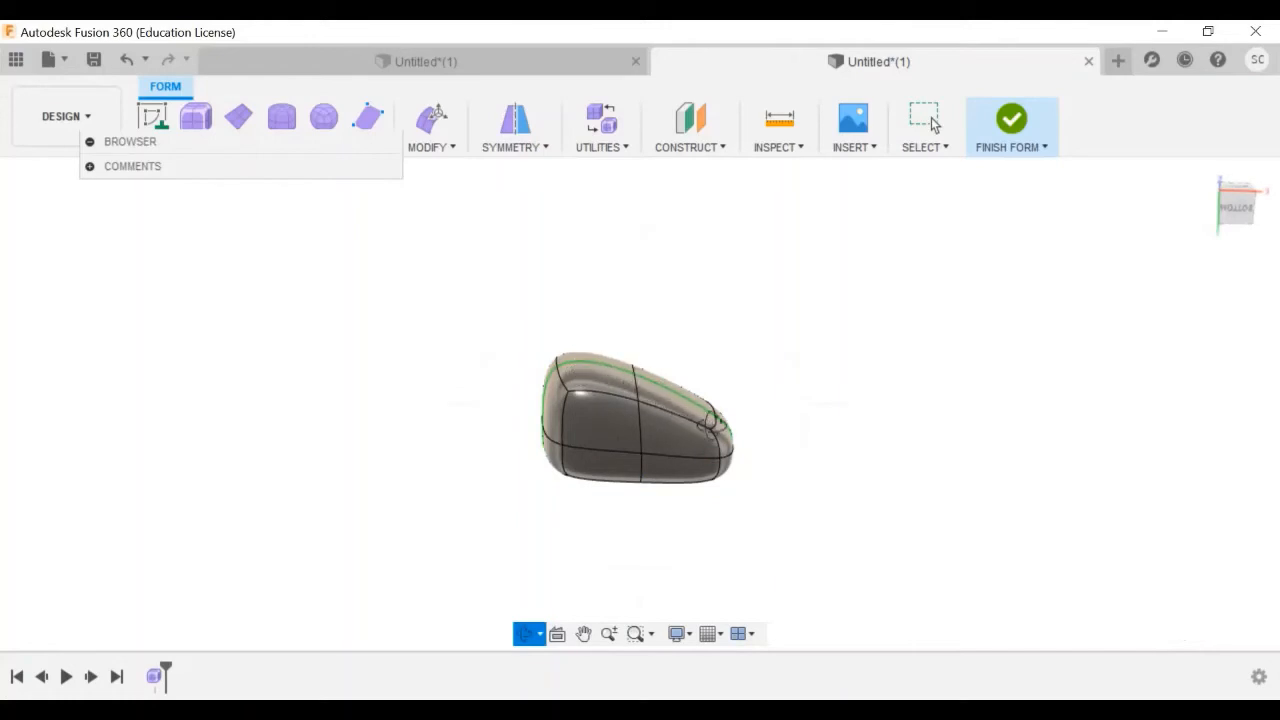
key(Escape)
click(434, 120)
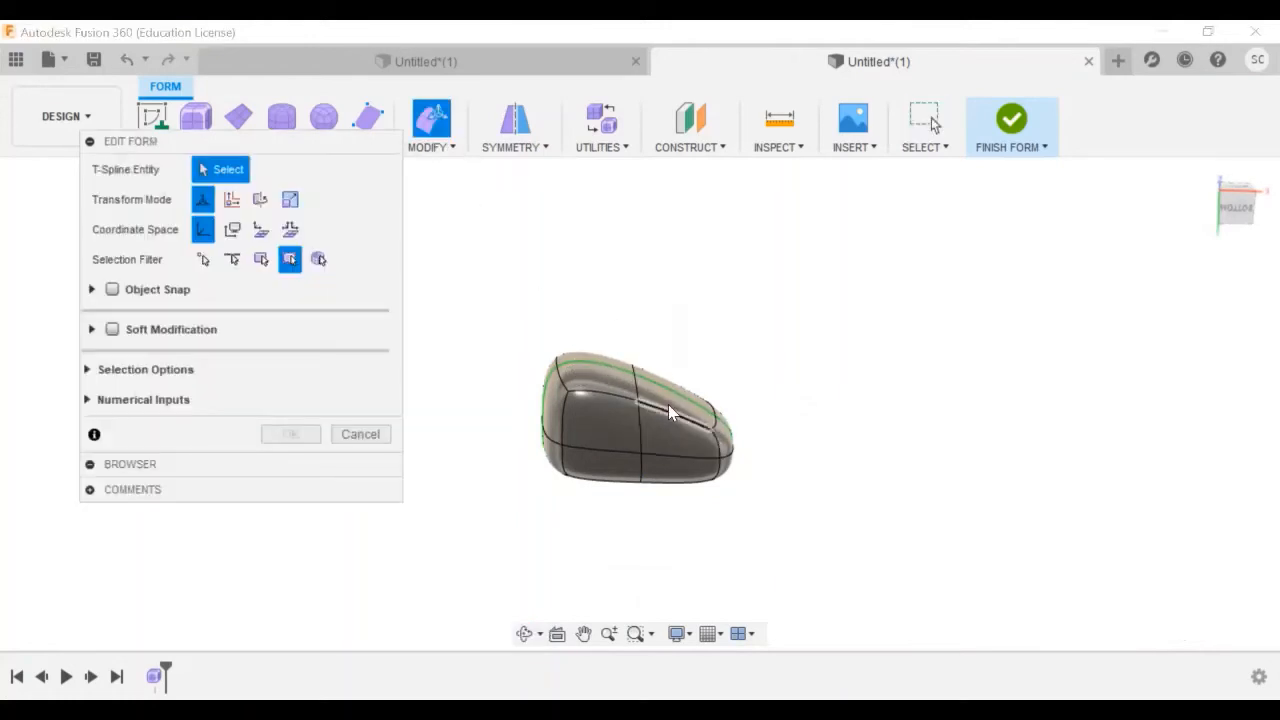
click(622, 430)
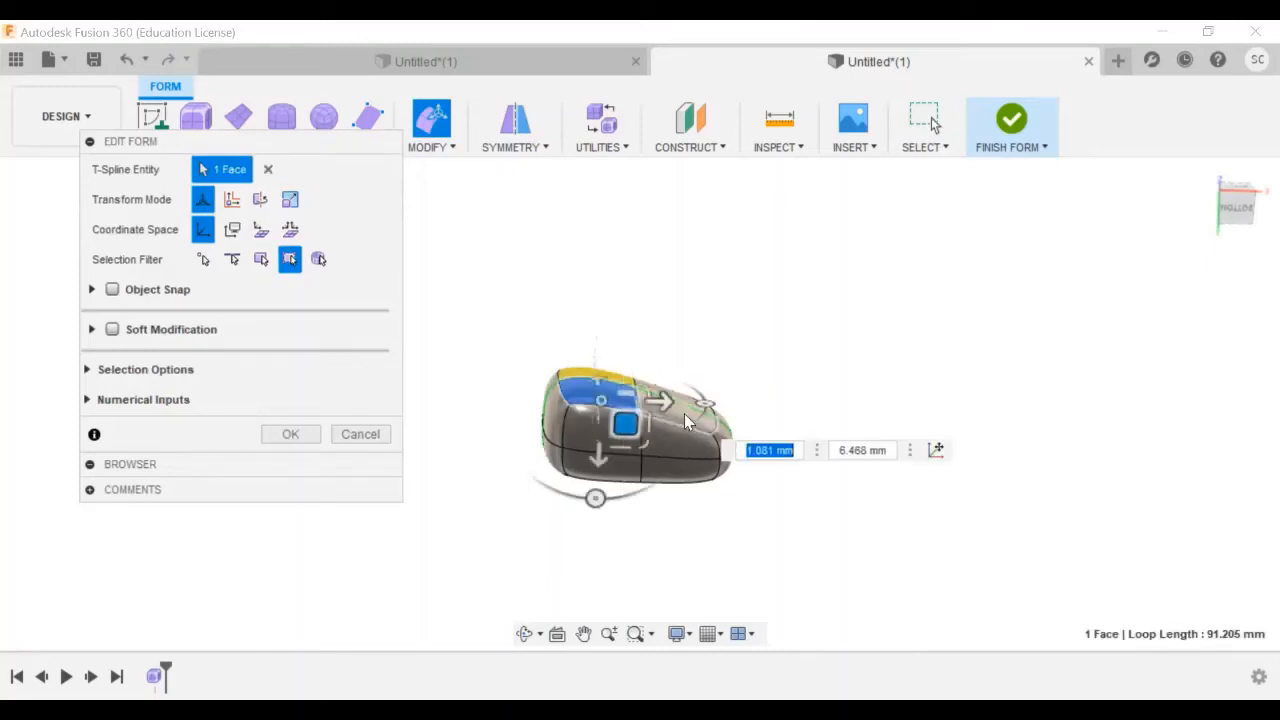
drag(625, 423, 703, 433)
click(621, 398)
drag(627, 418, 628, 414)
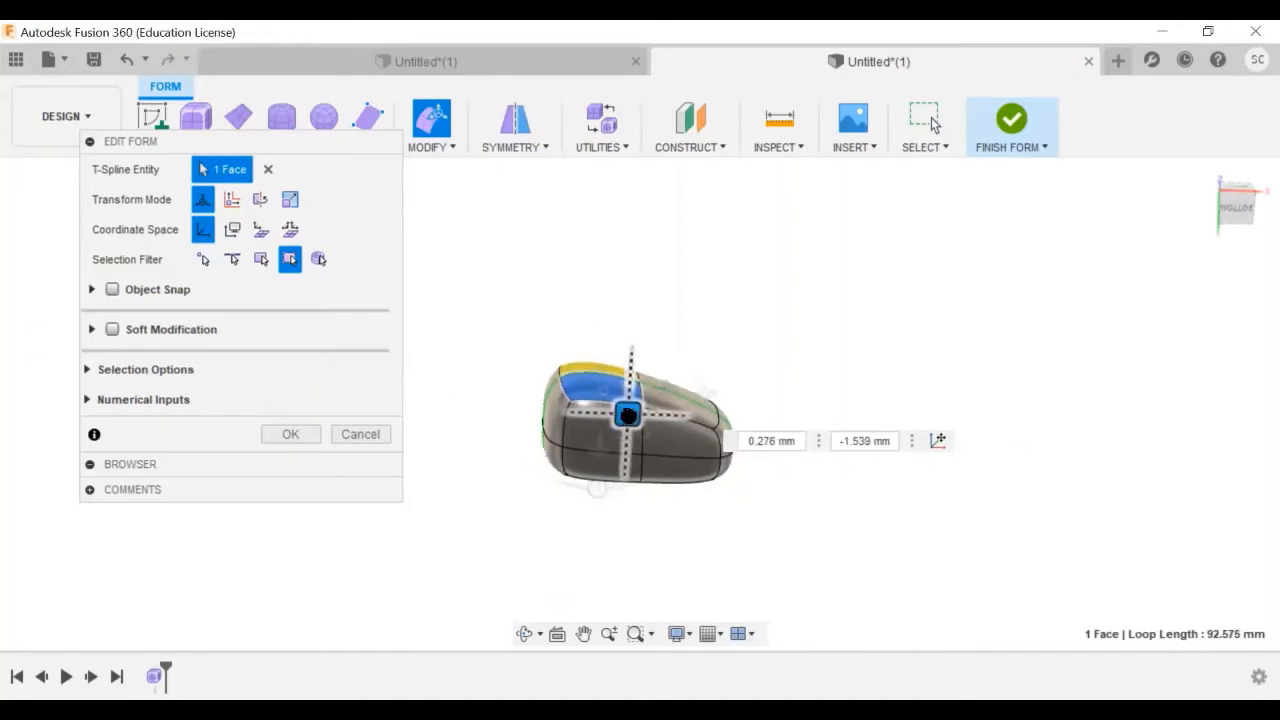
click(712, 440)
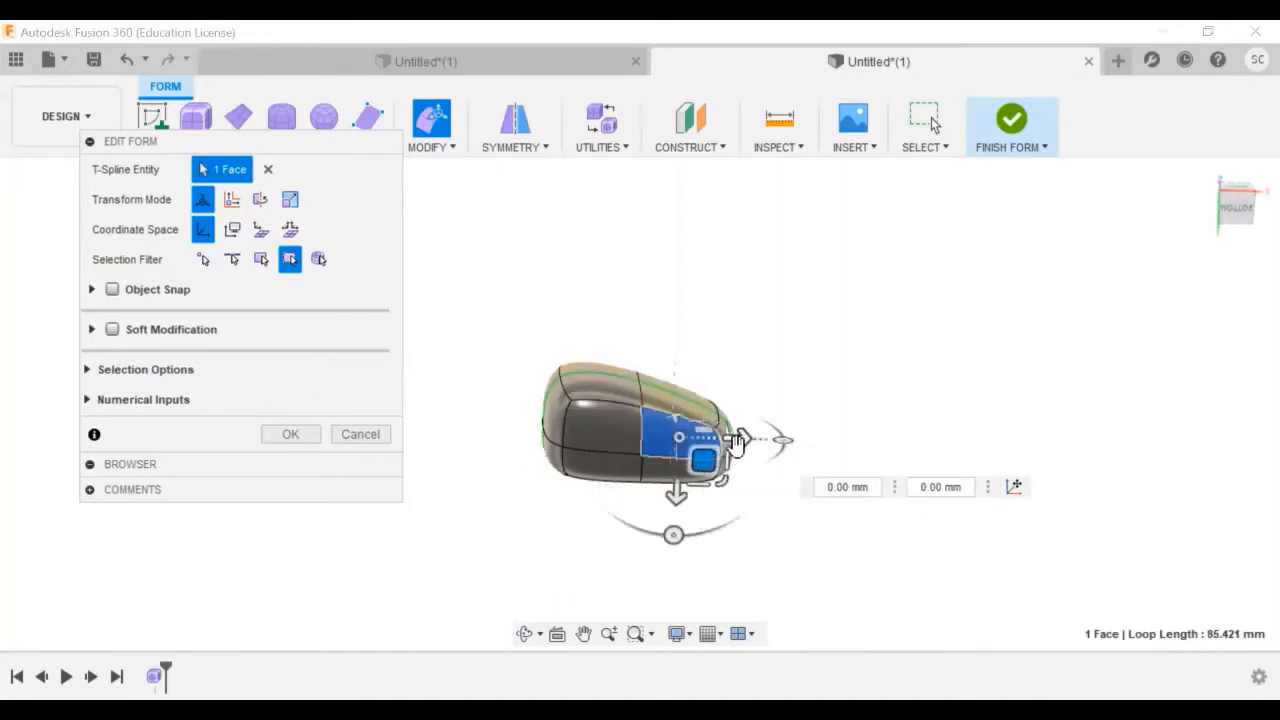
click(736, 442)
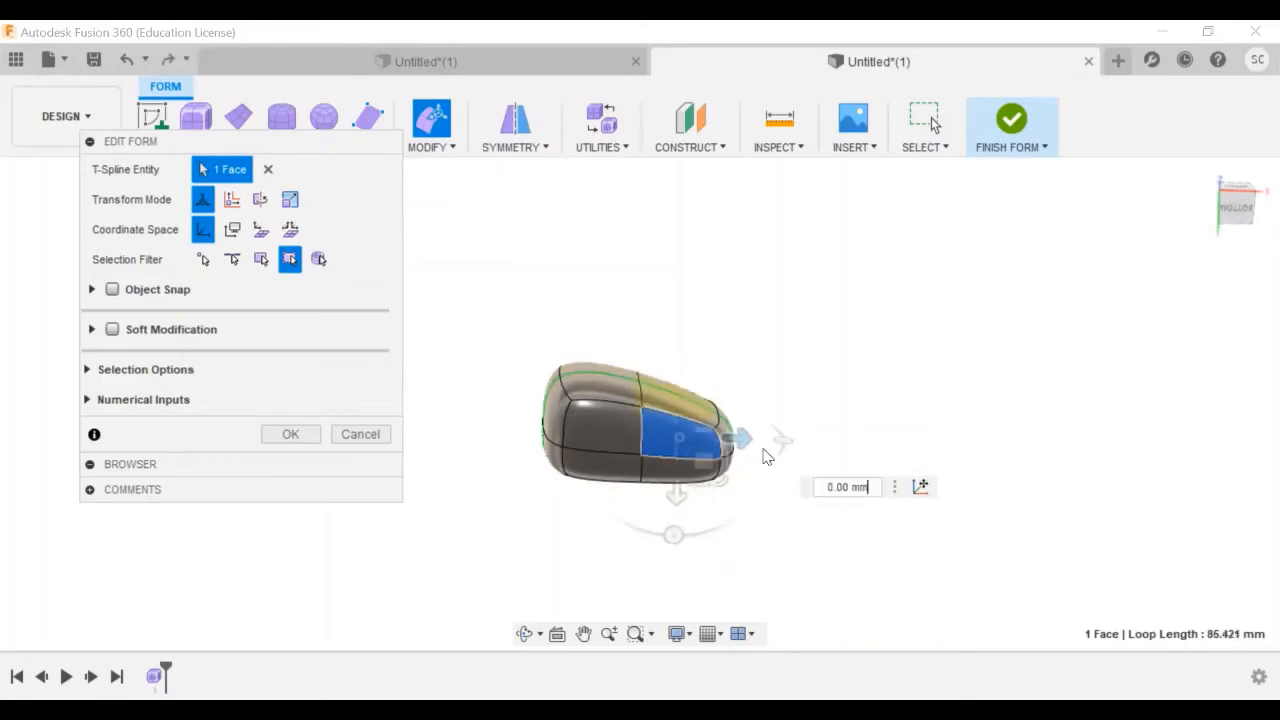
click(529, 634)
key(Escape)
key(Escape)
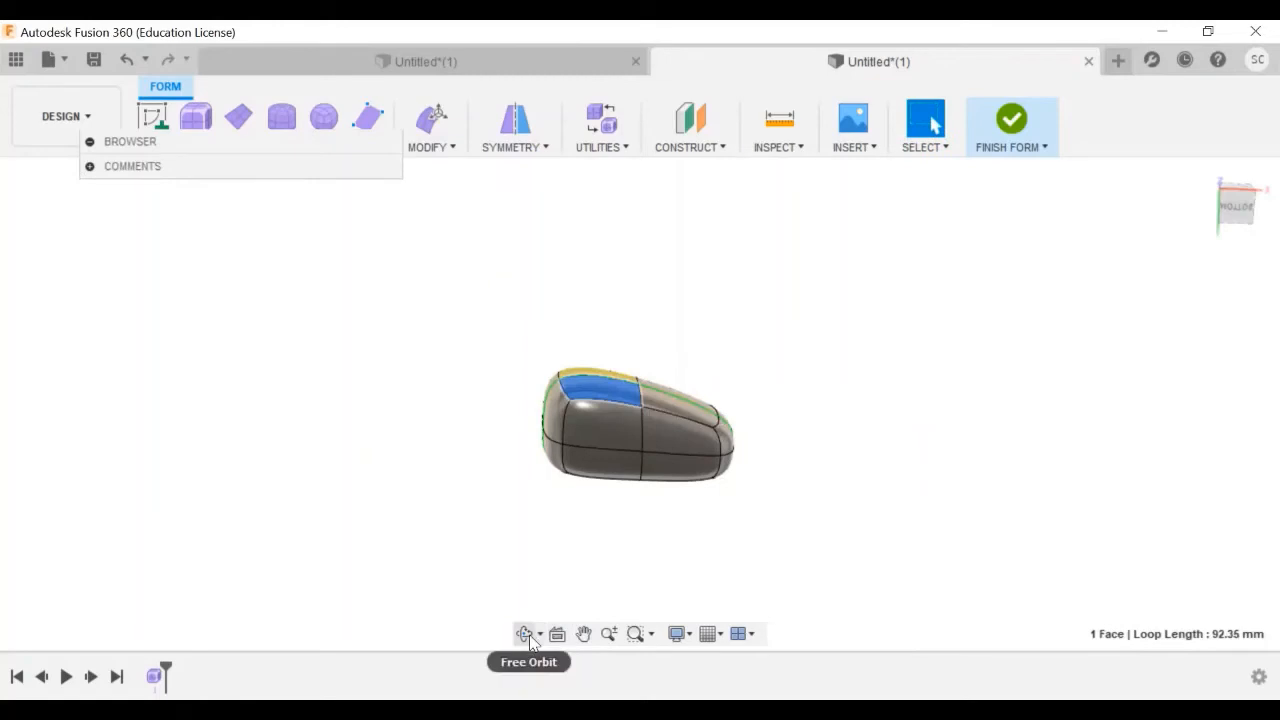
Shift the rounded face at the low end by about 0.8 mm and 1.7 mm in its manipulator plane.
click(529, 634)
drag(528, 584, 540, 591)
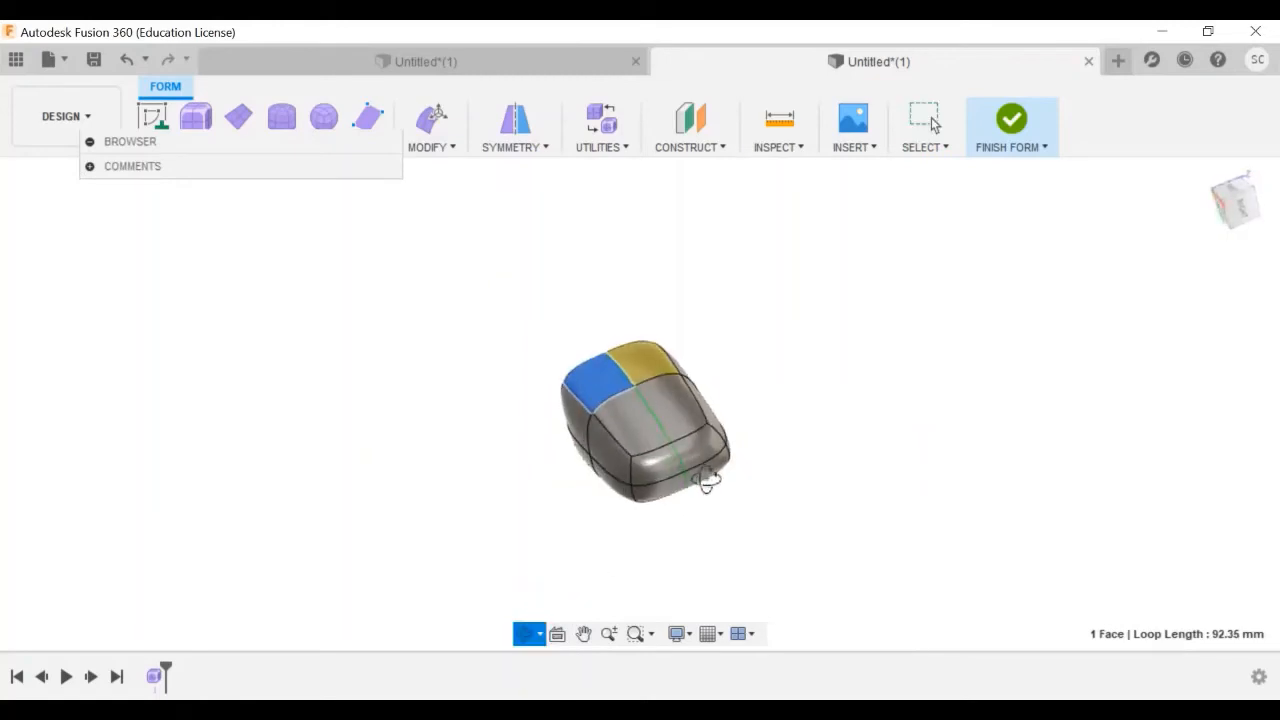
key(Escape)
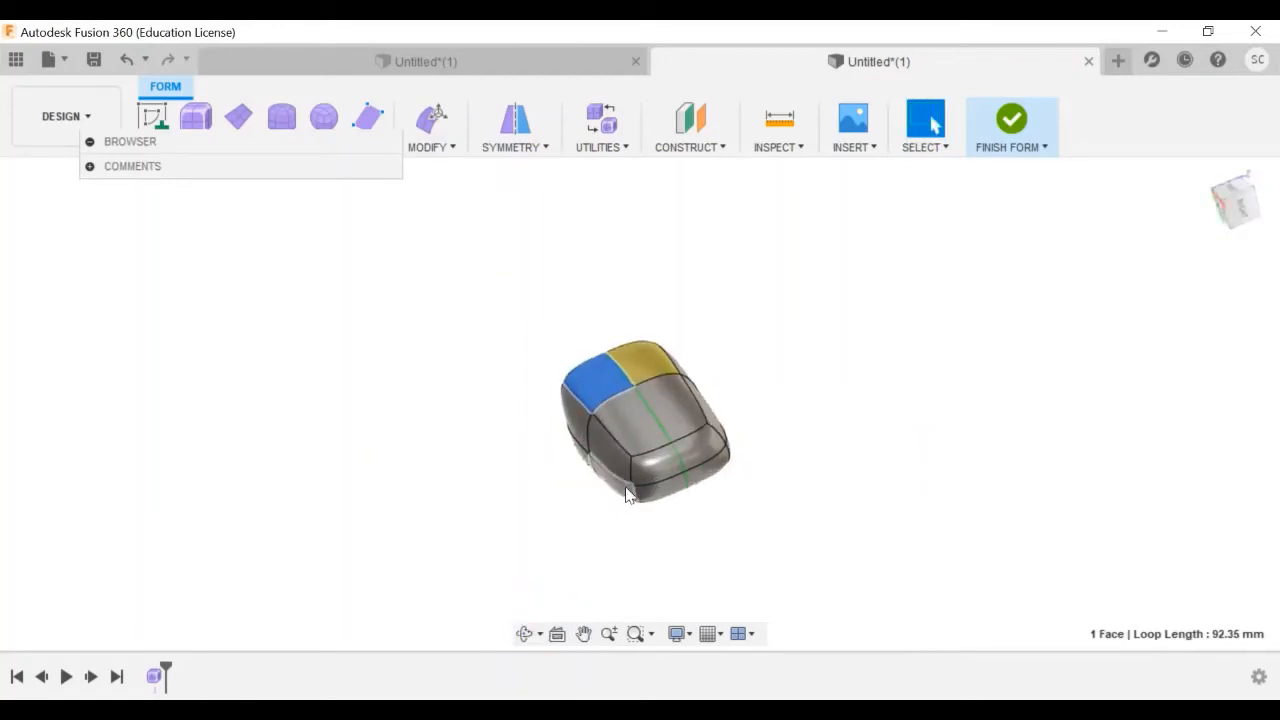
click(649, 470)
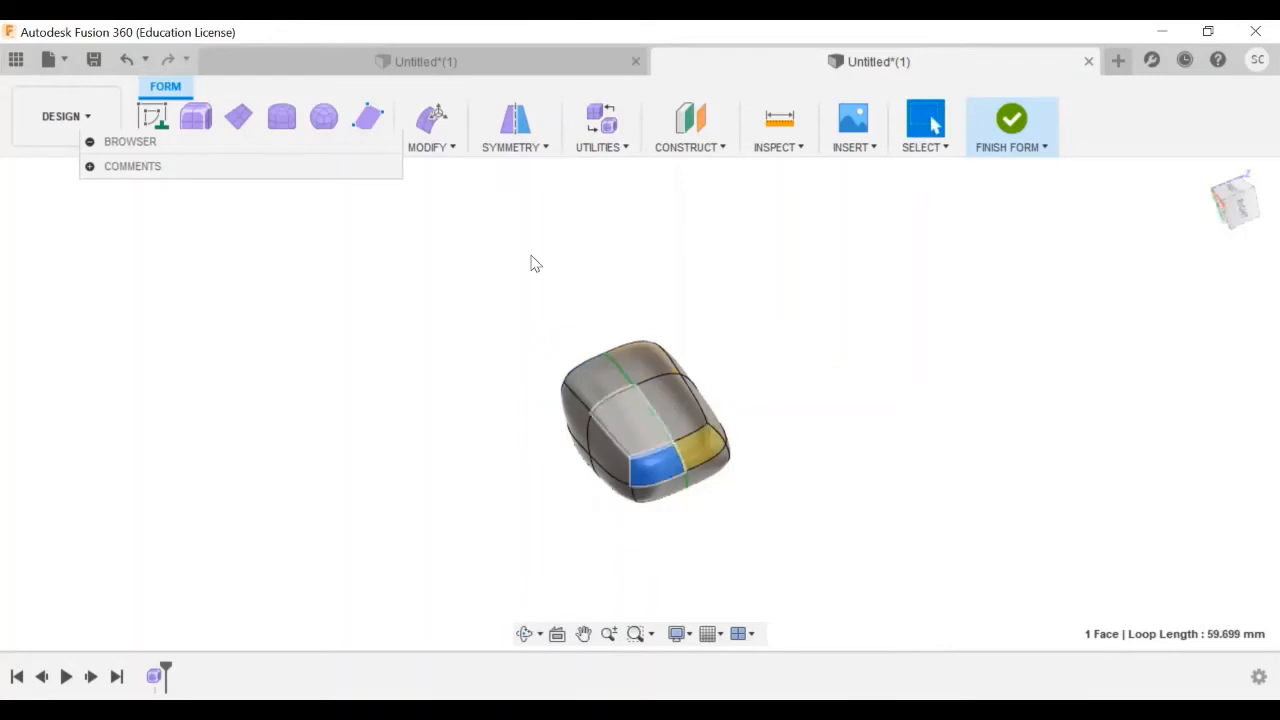
click(444, 134)
mouse_move(683, 465)
mouse_down()
mouse_move(674, 489)
mouse_move(690, 470)
mouse_up()
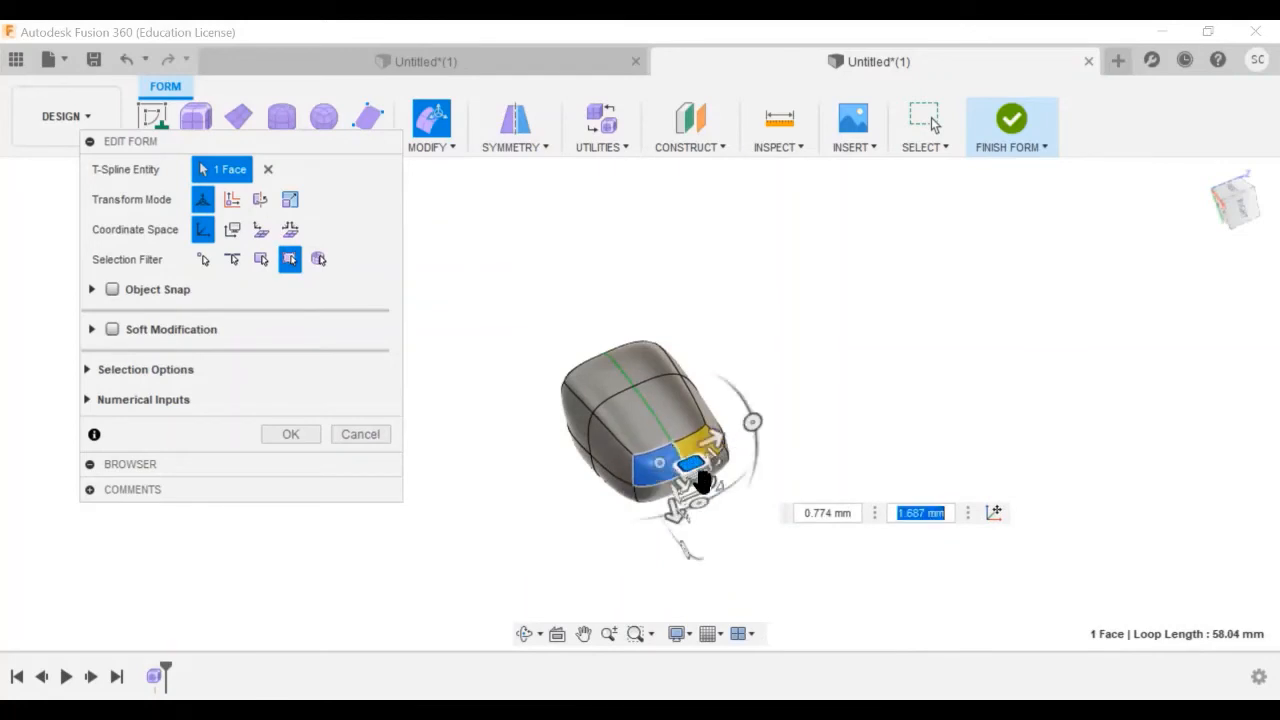
Move the side face near the low end inward to slim the body, and check the form from the side.
click(617, 467)
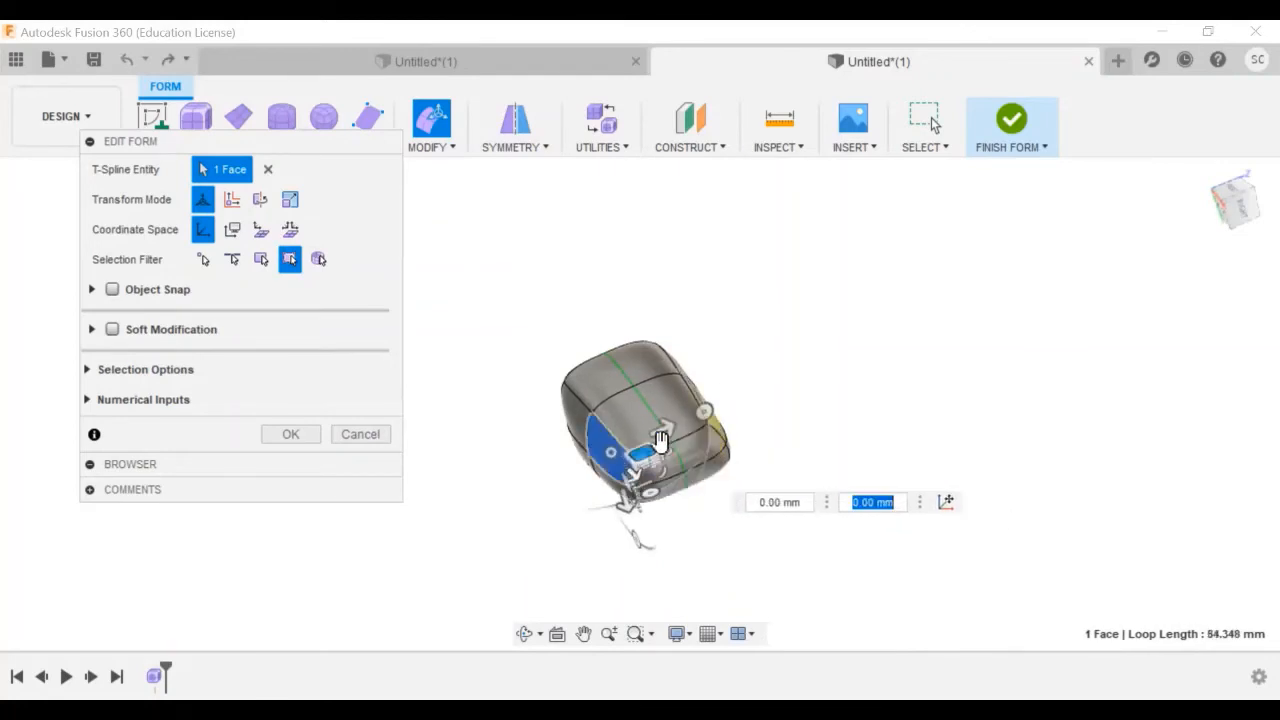
drag(665, 430, 560, 452)
click(557, 507)
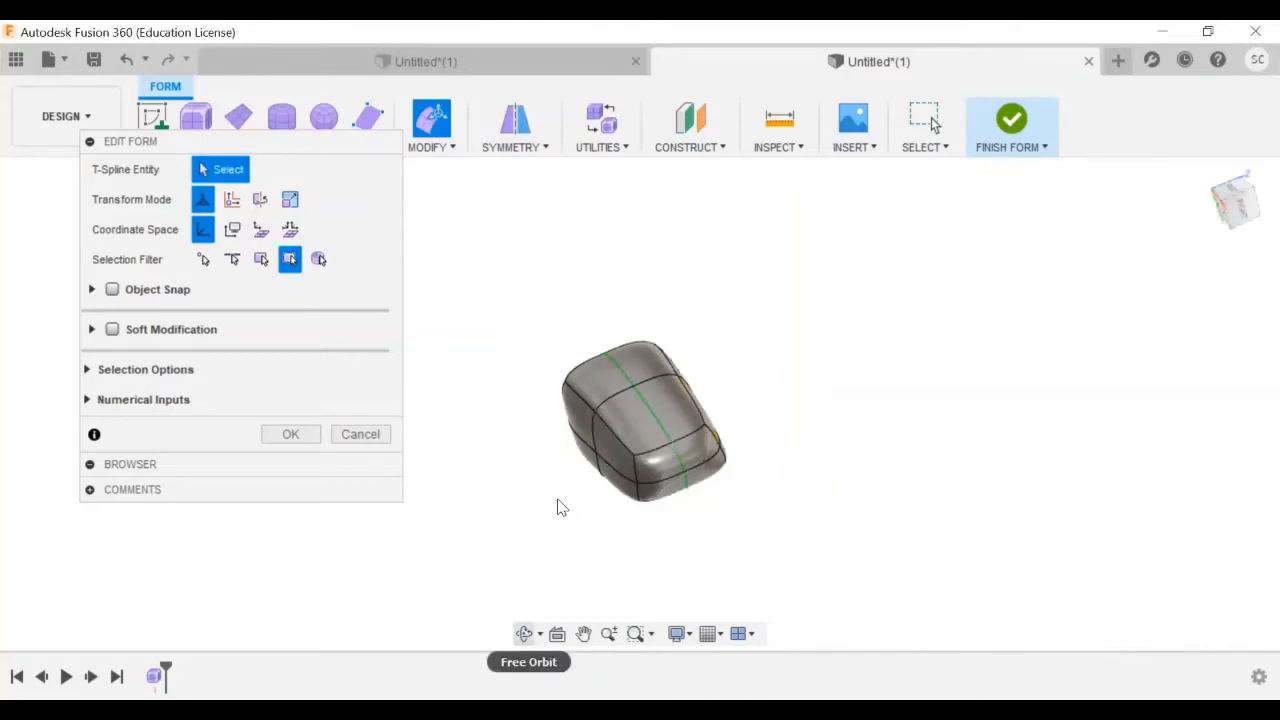
click(526, 634)
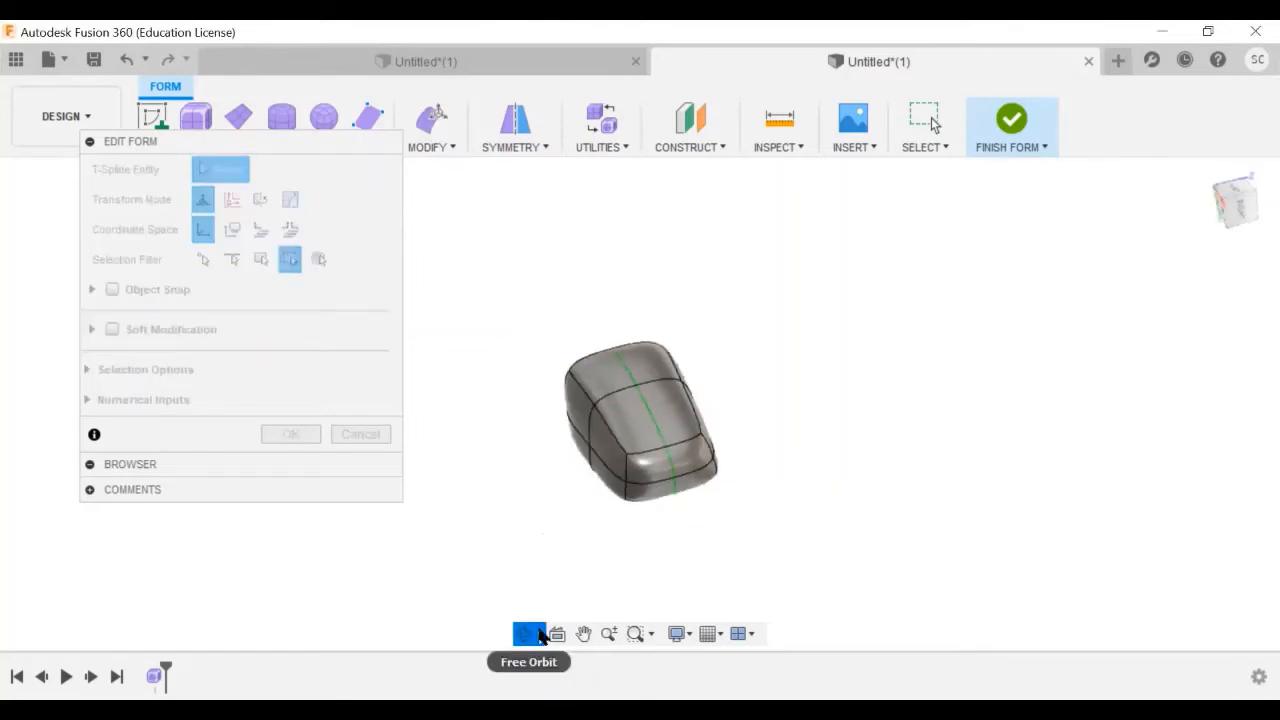
drag(590, 522, 706, 497)
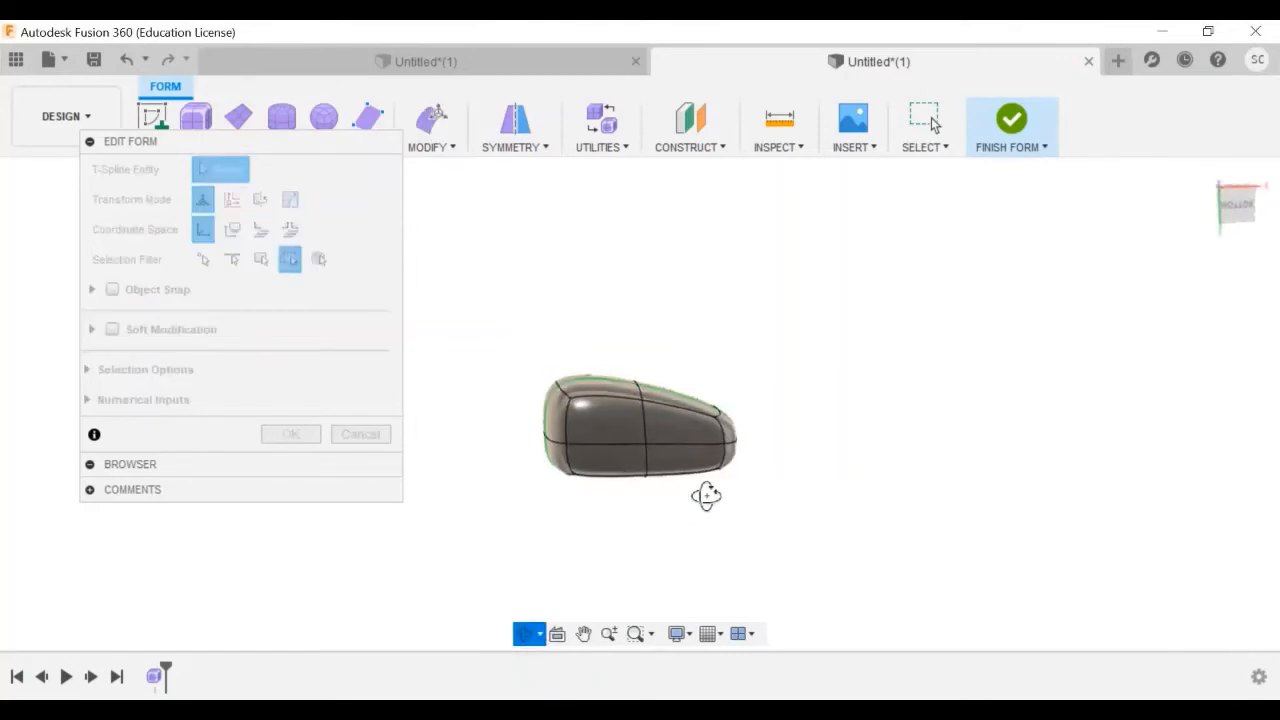
Shift the upper face at the tall end by about 1.0 mm and 2.6 mm in its manipulator plane, and end the form editing.
key(Escape)
click(605, 388)
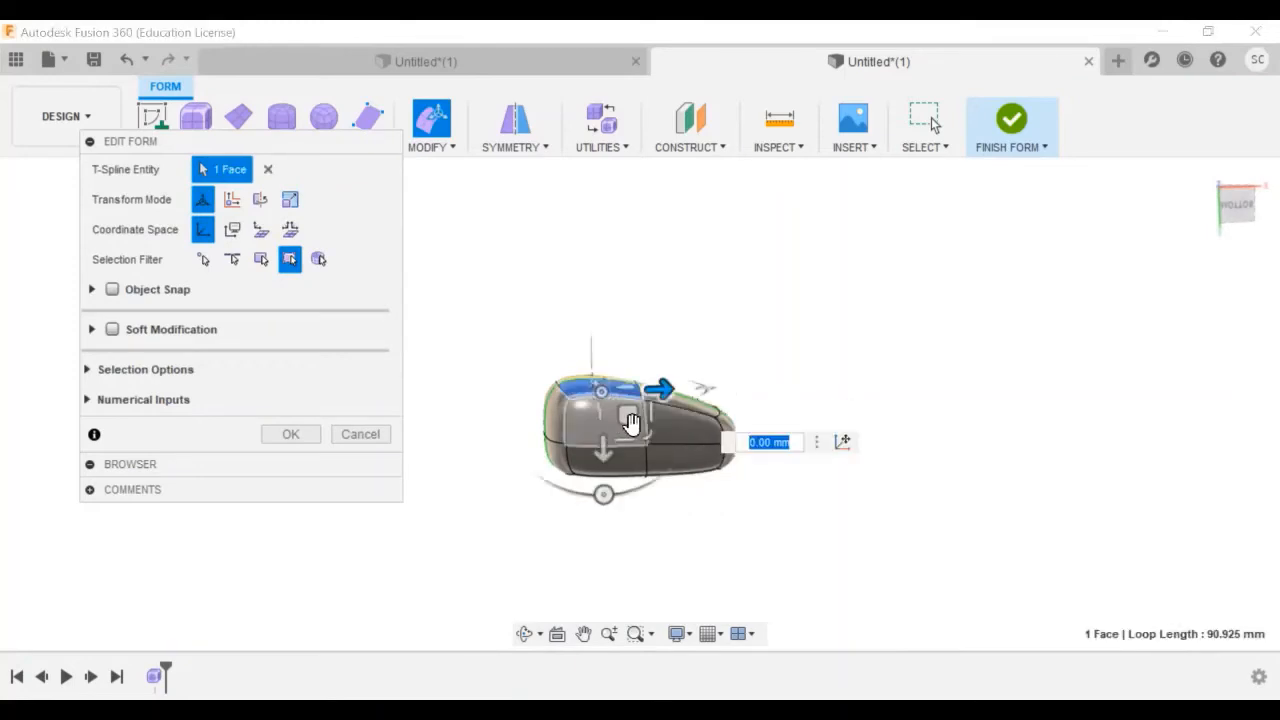
mouse_move(632, 418)
mouse_down()
mouse_move(614, 411)
mouse_move(627, 411)
mouse_up()
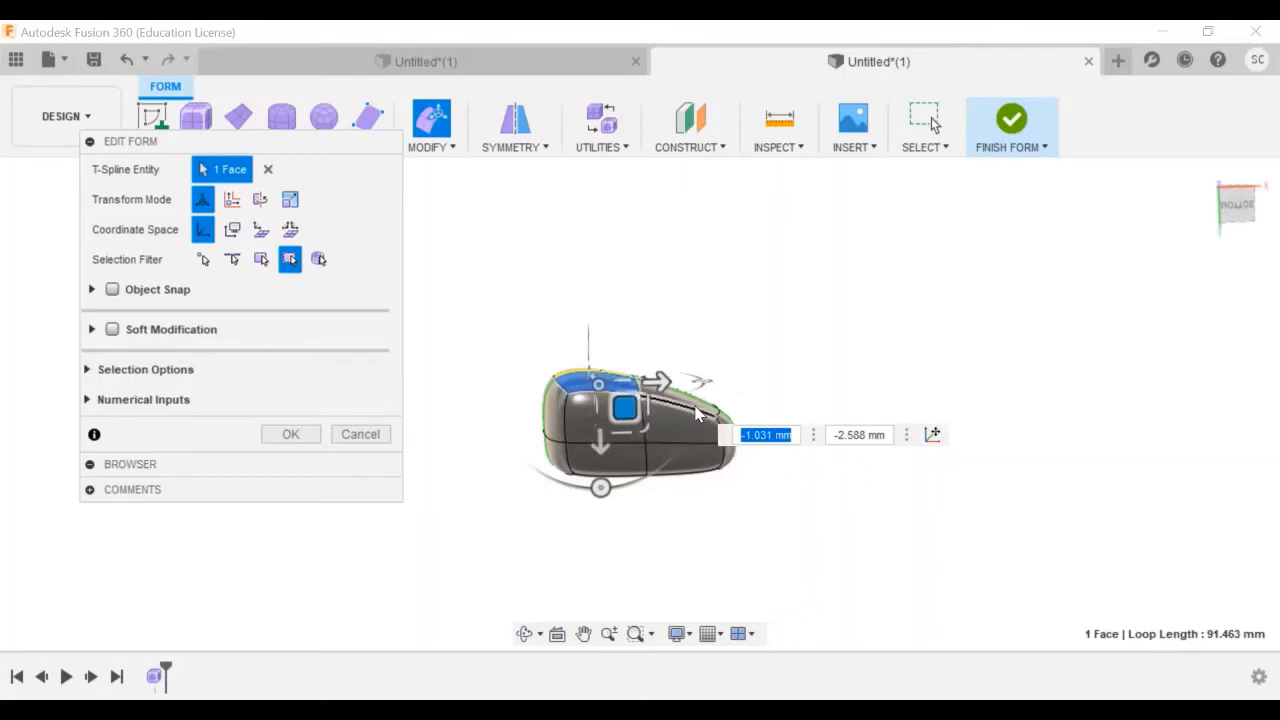
key(Escape)
Adjust the upper face near the low end slightly downward with Edit Form.
shift+middle_drag(695, 407, 703, 535)
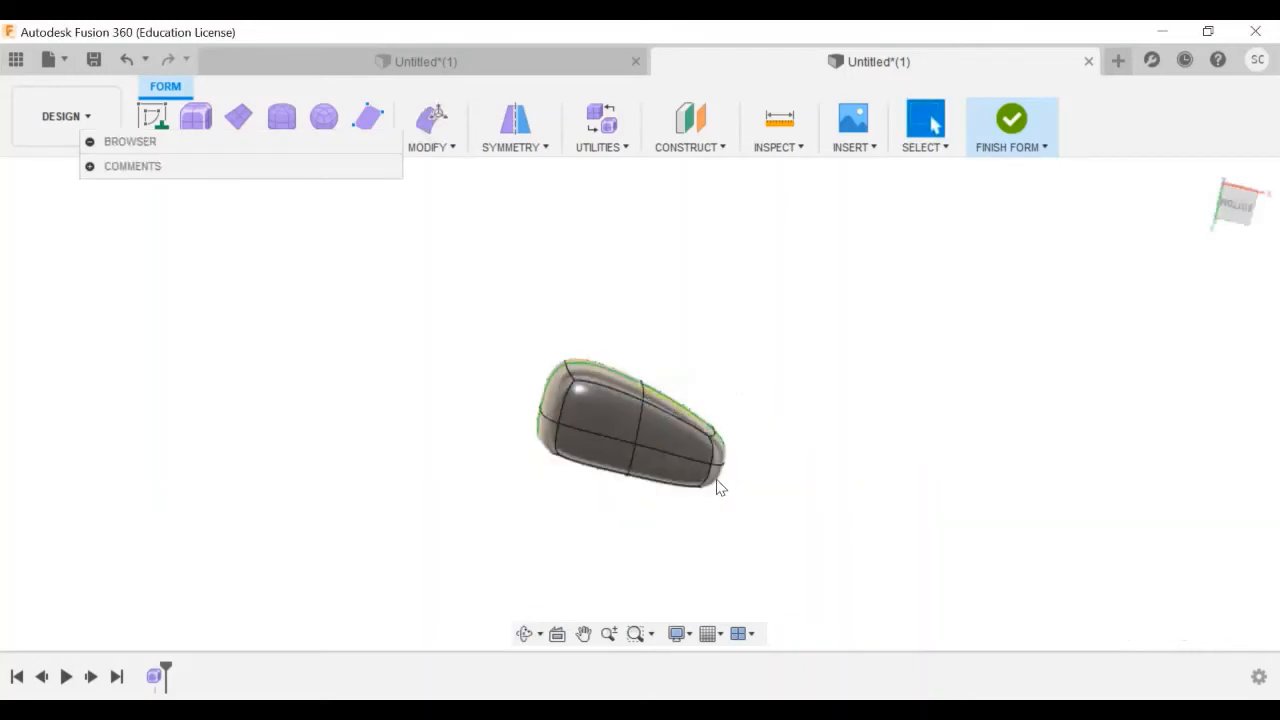
scroll(757, 445, up, 4)
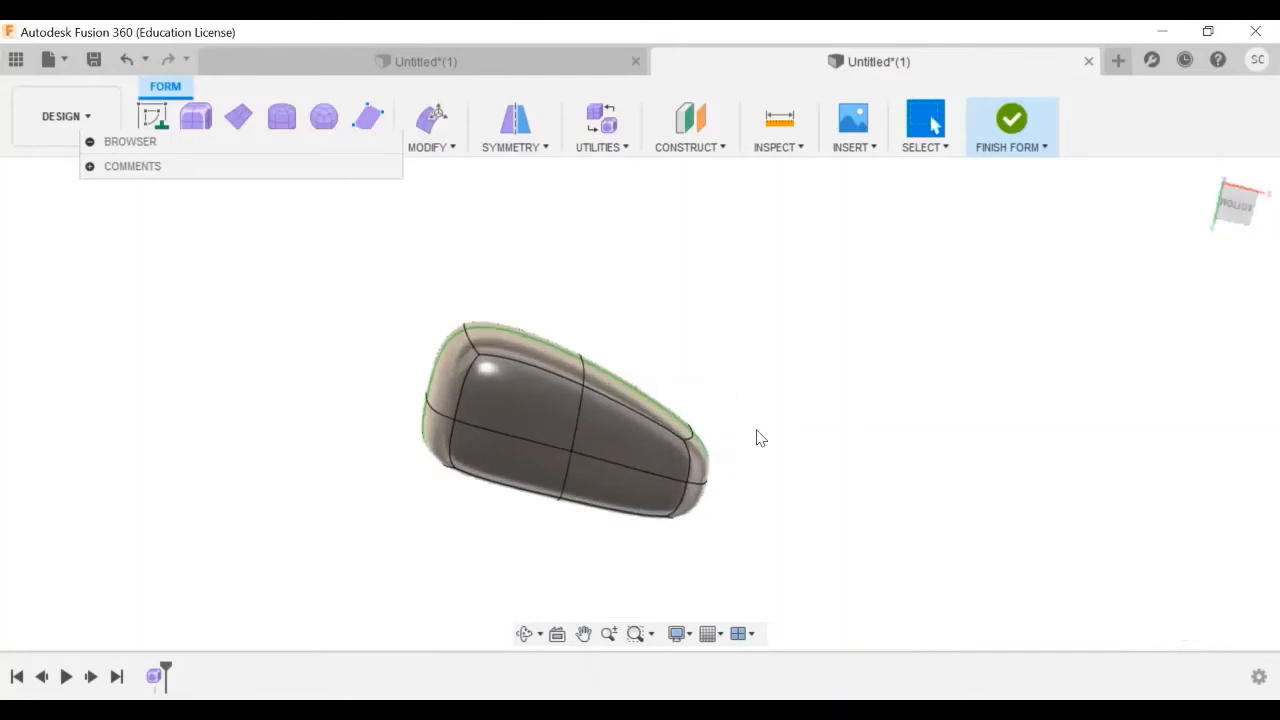
click(617, 410)
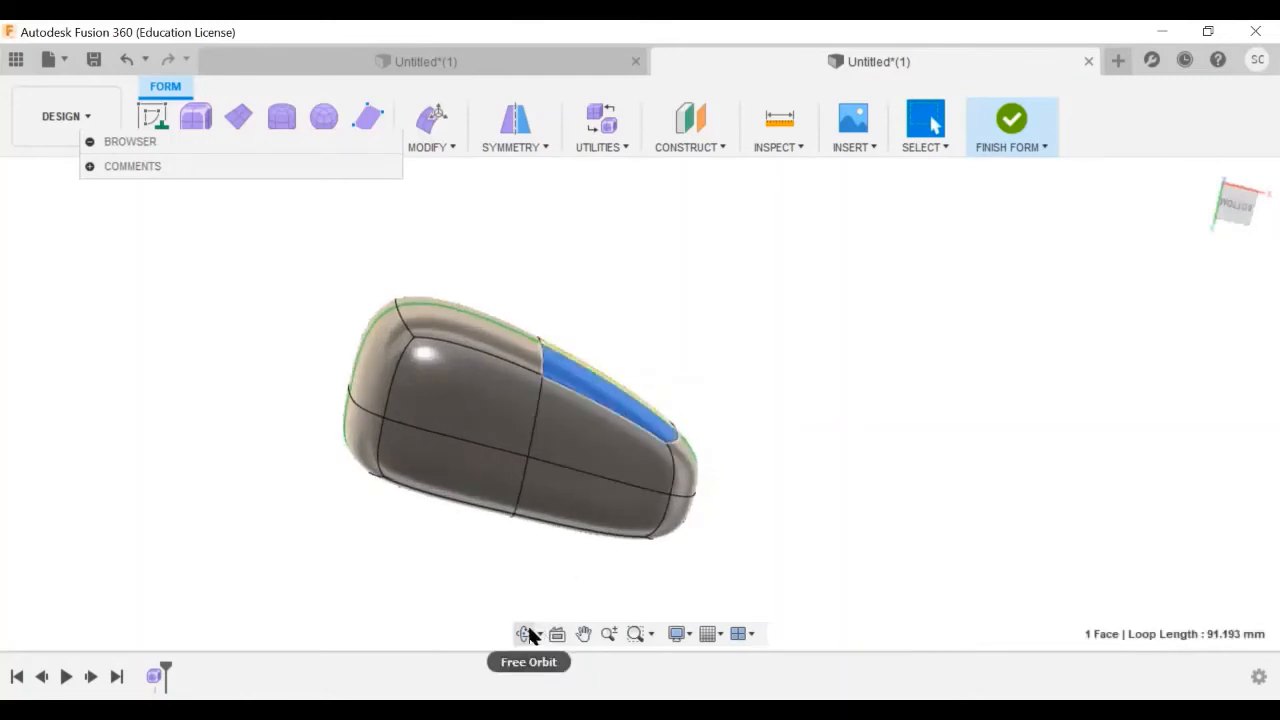
click(427, 121)
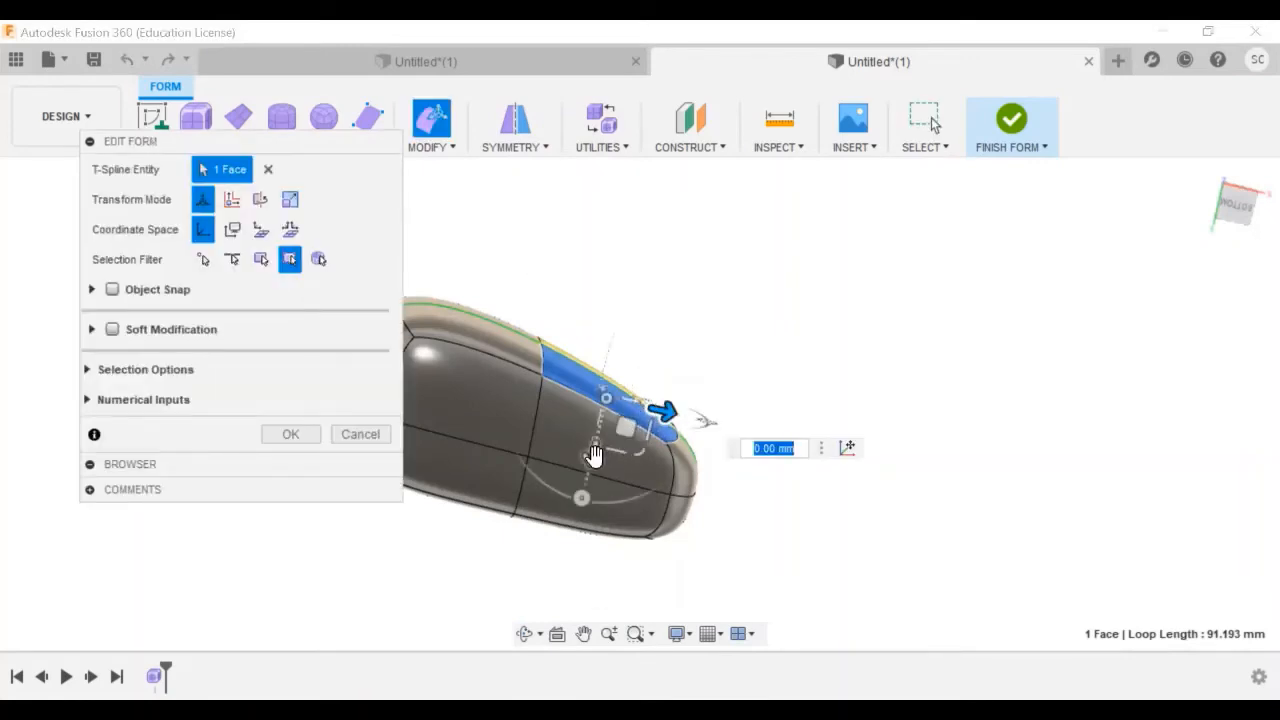
mouse_move(600, 447)
mouse_down()
mouse_move(598, 425)
mouse_move(596, 466)
mouse_up()
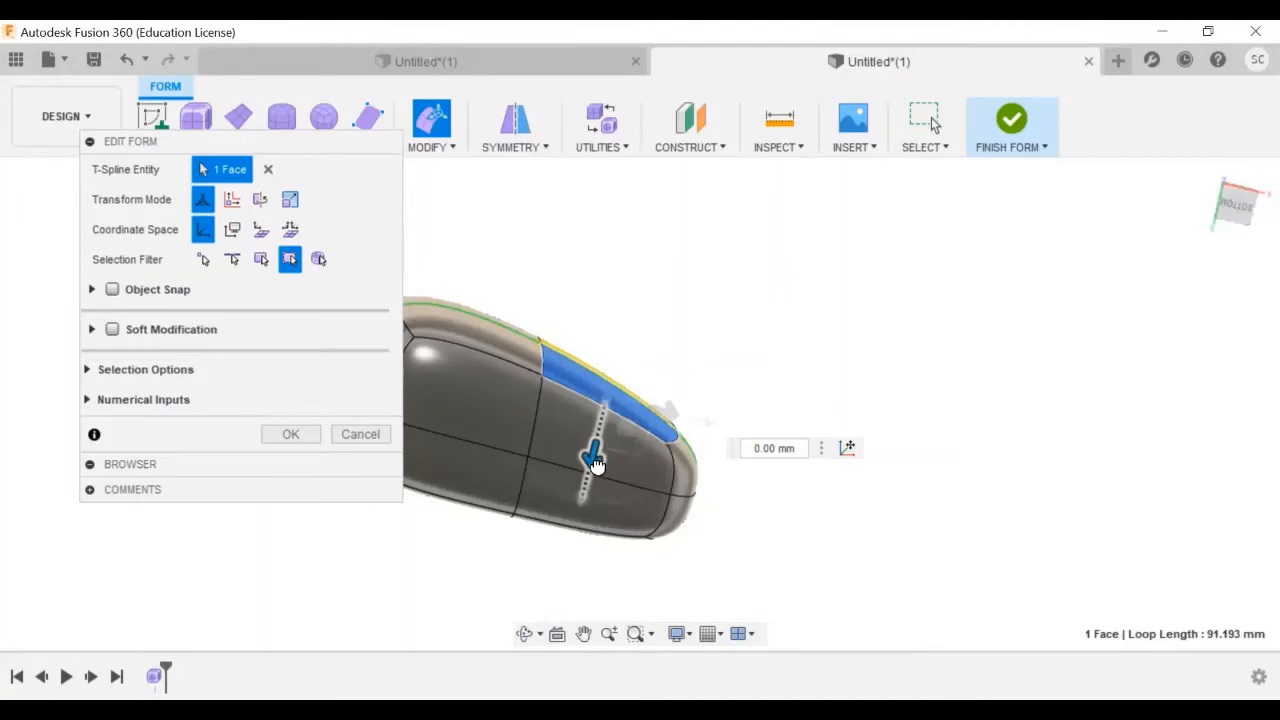
click(688, 358)
click(524, 634)
drag(570, 575, 605, 508)
key(Escape)
click(650, 488)
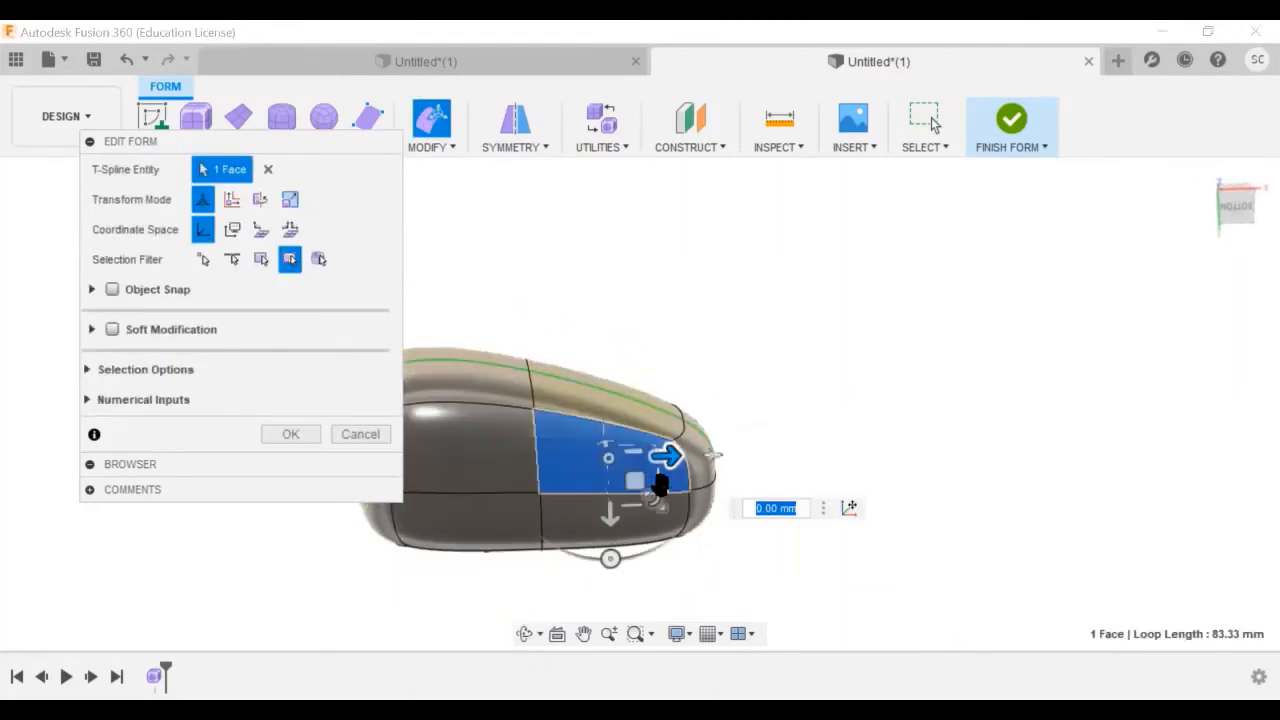
click(526, 637)
drag(612, 565, 534, 585)
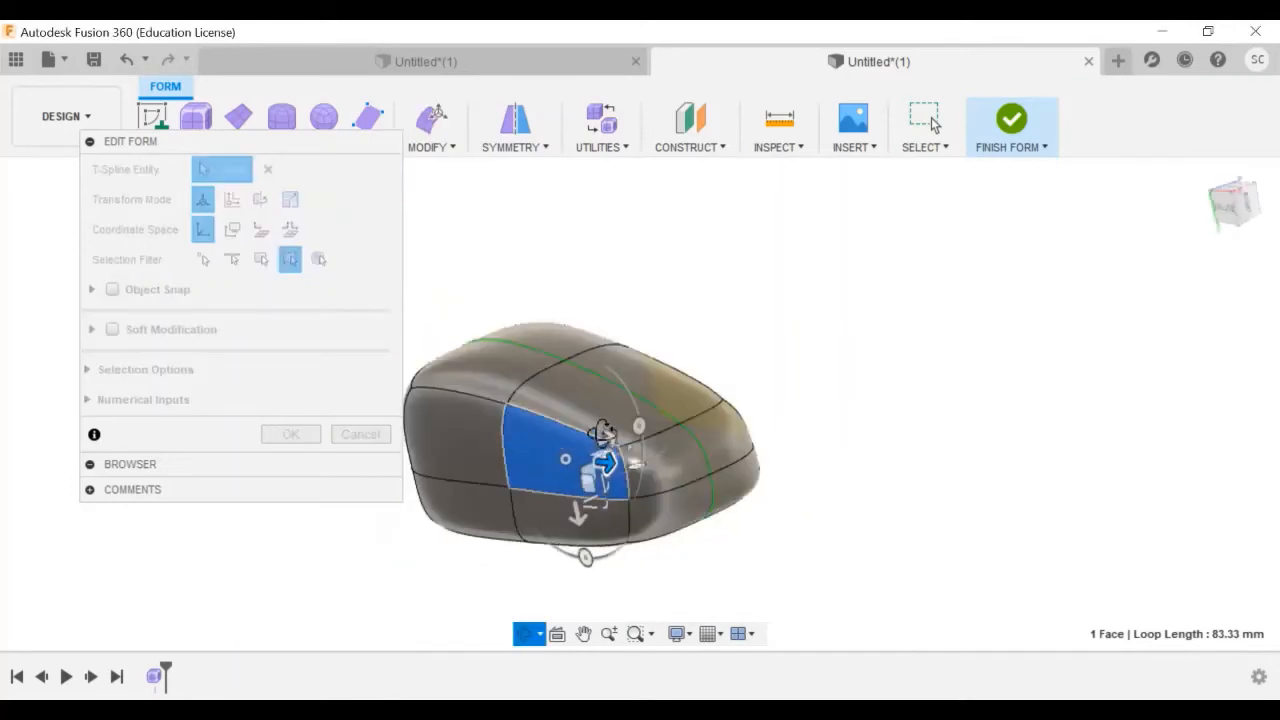
key(Escape)
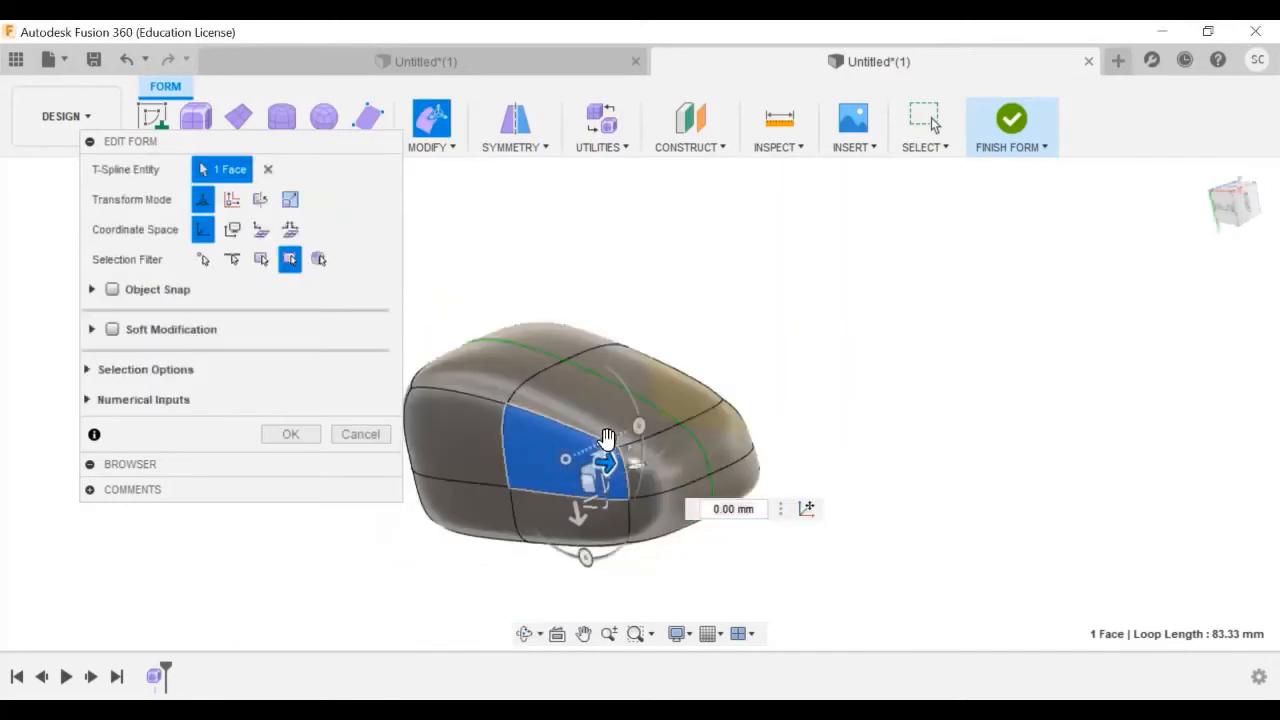
drag(569, 462, 603, 449)
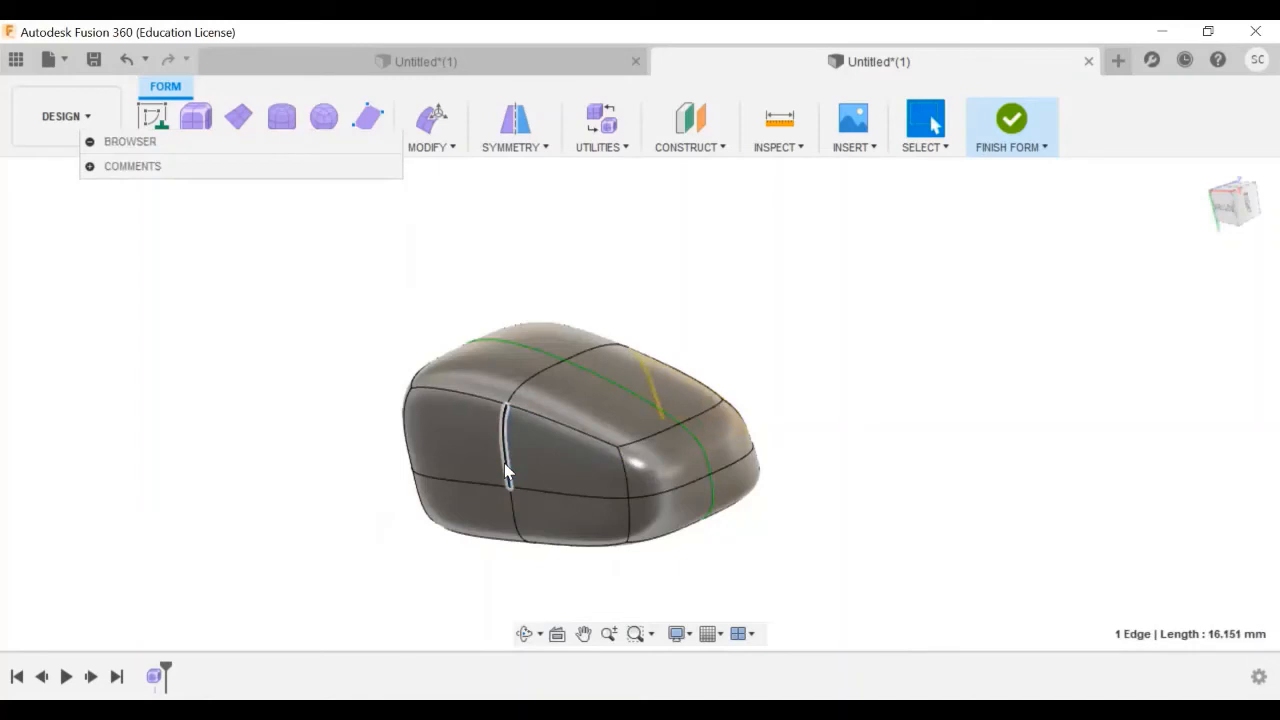
Tilt the two vertical edges in the middle of the side with Edit Form so their lower end leans toward the low end.
shift+click(513, 515)
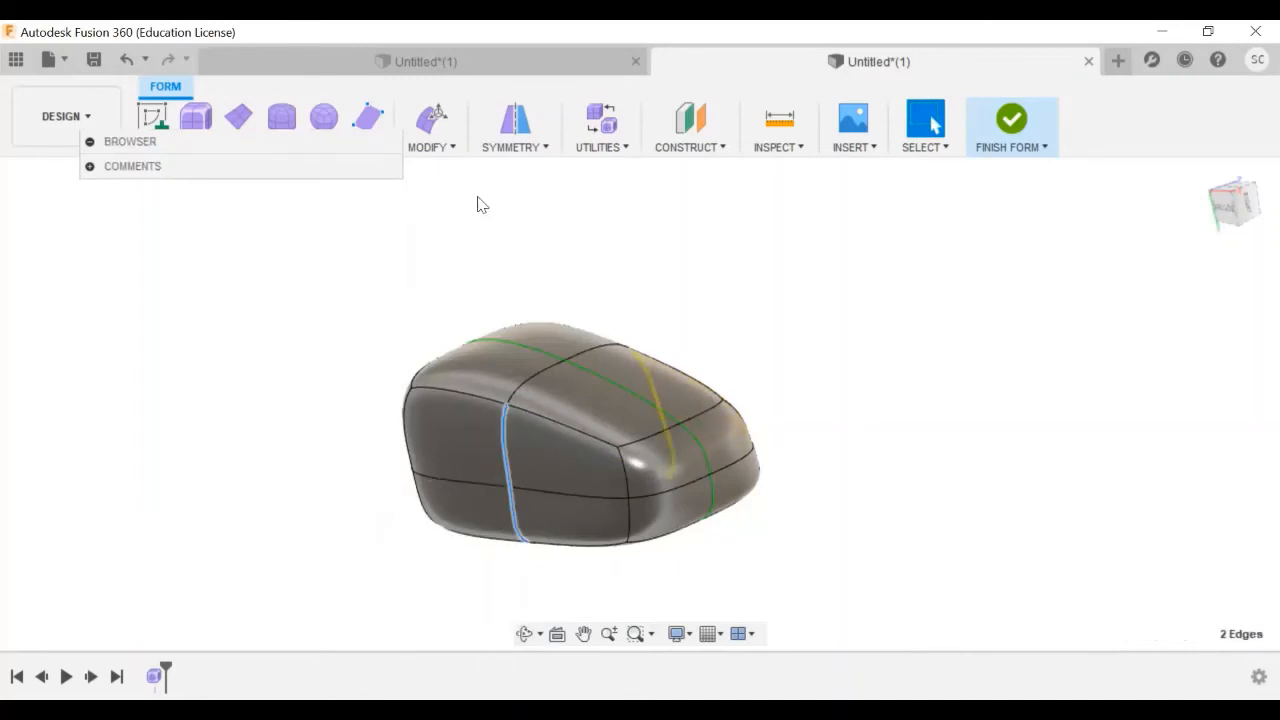
click(429, 118)
mouse_move(568, 472)
mouse_down()
mouse_move(579, 427)
mouse_move(577, 450)
mouse_move(549, 476)
mouse_up()
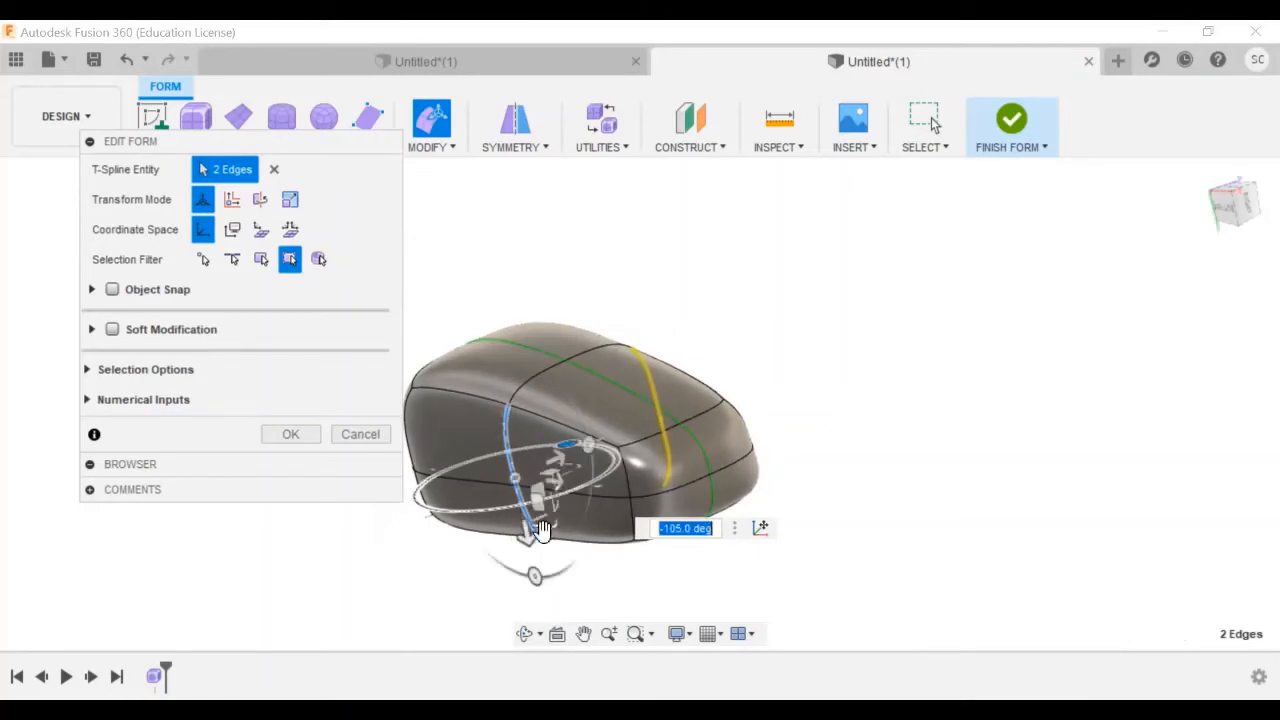
click(555, 482)
Try to shift the two side edges by about 0.9 mm and 2.3 mm in plane, undo it and close the form editing.
drag(538, 502, 533, 493)
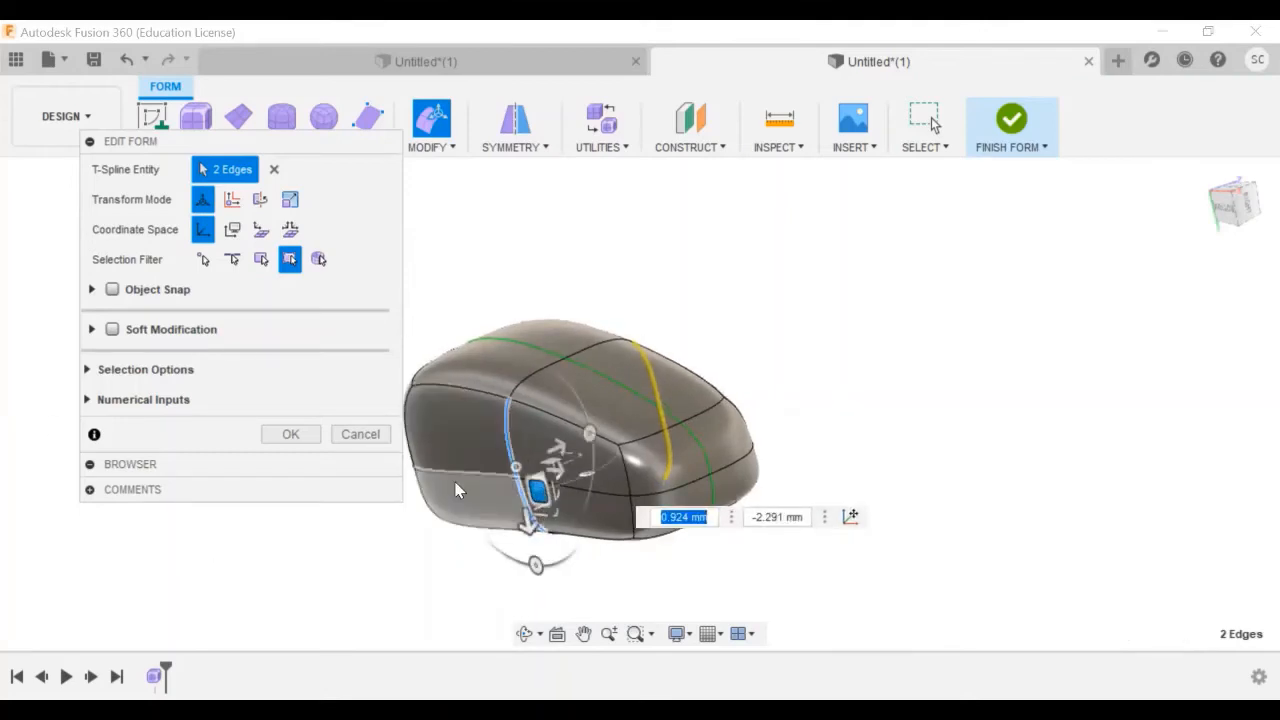
key(ctrl+z)
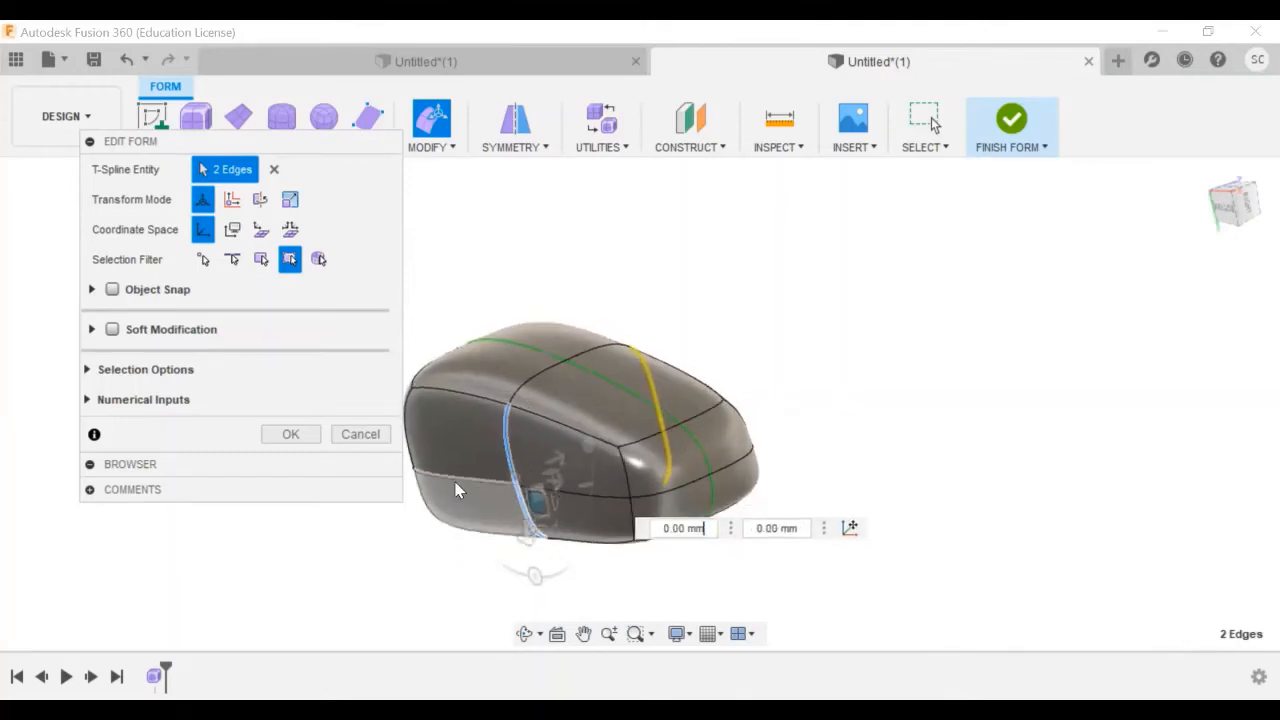
click(461, 191)
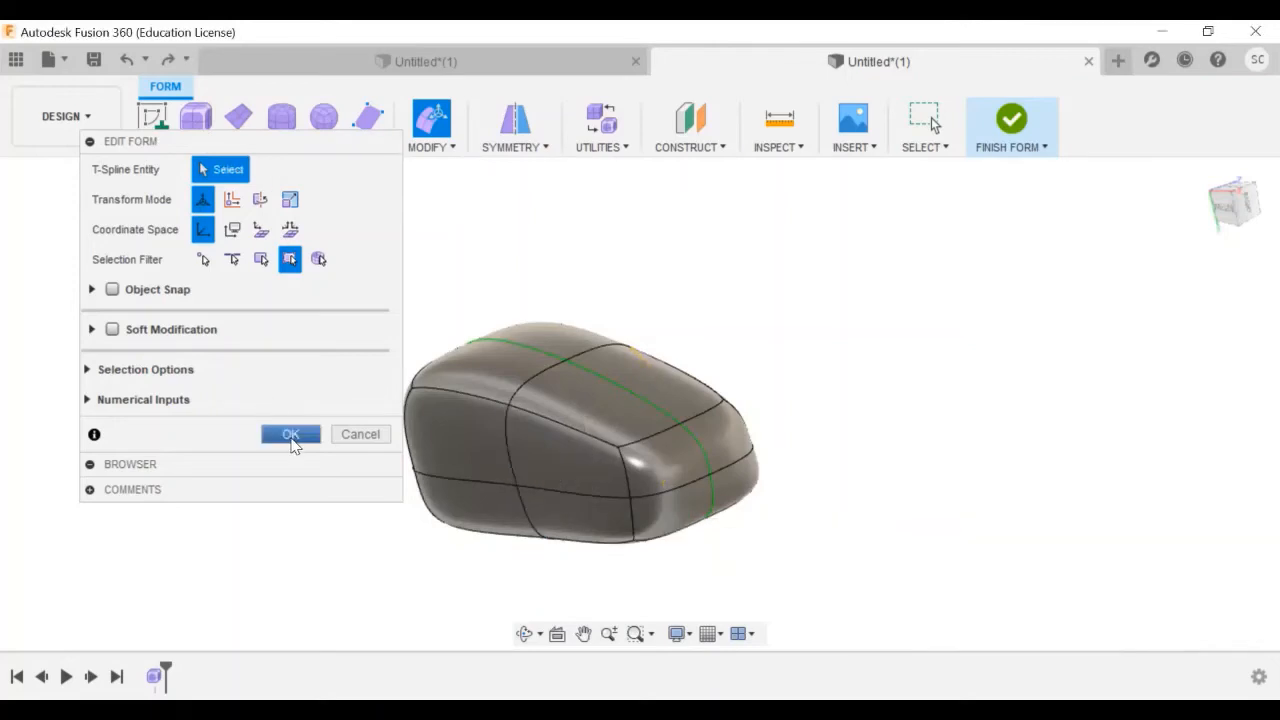
click(360, 434)
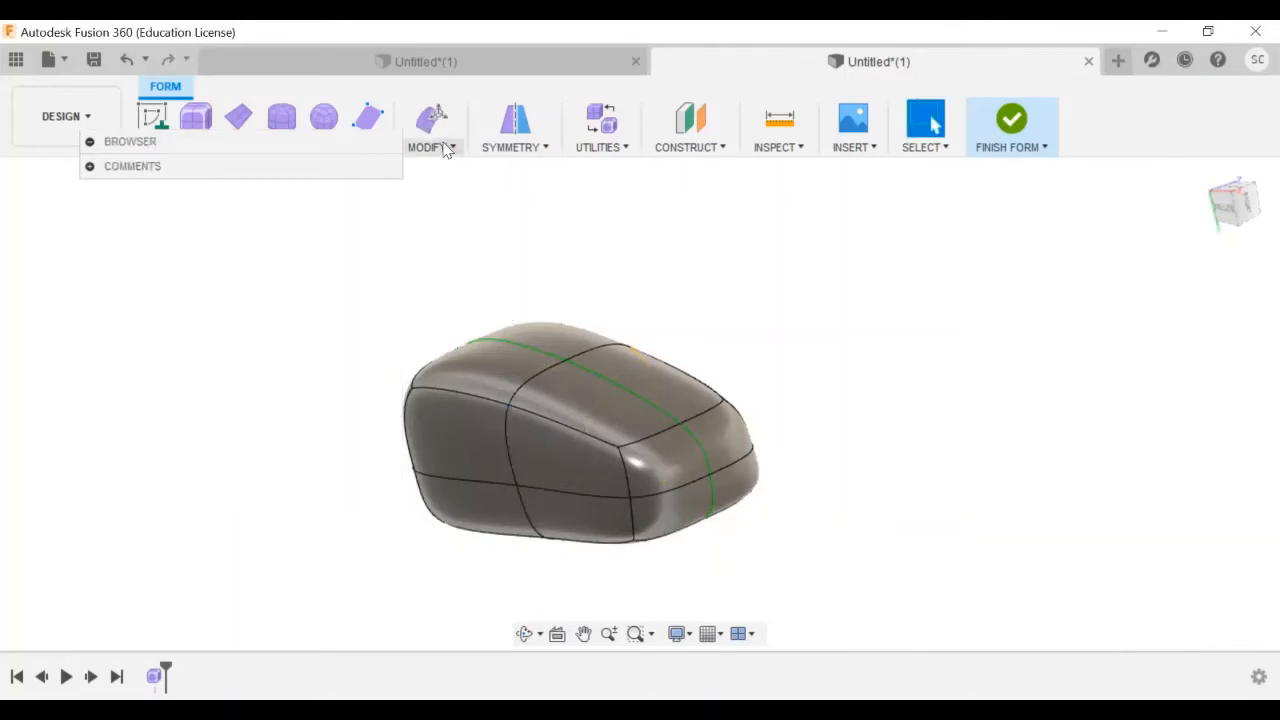
Reshape the two vertical mid-side edges with Edit By Curve by moving the upper inner control point toward the low end and slightly upward.
click(440, 145)
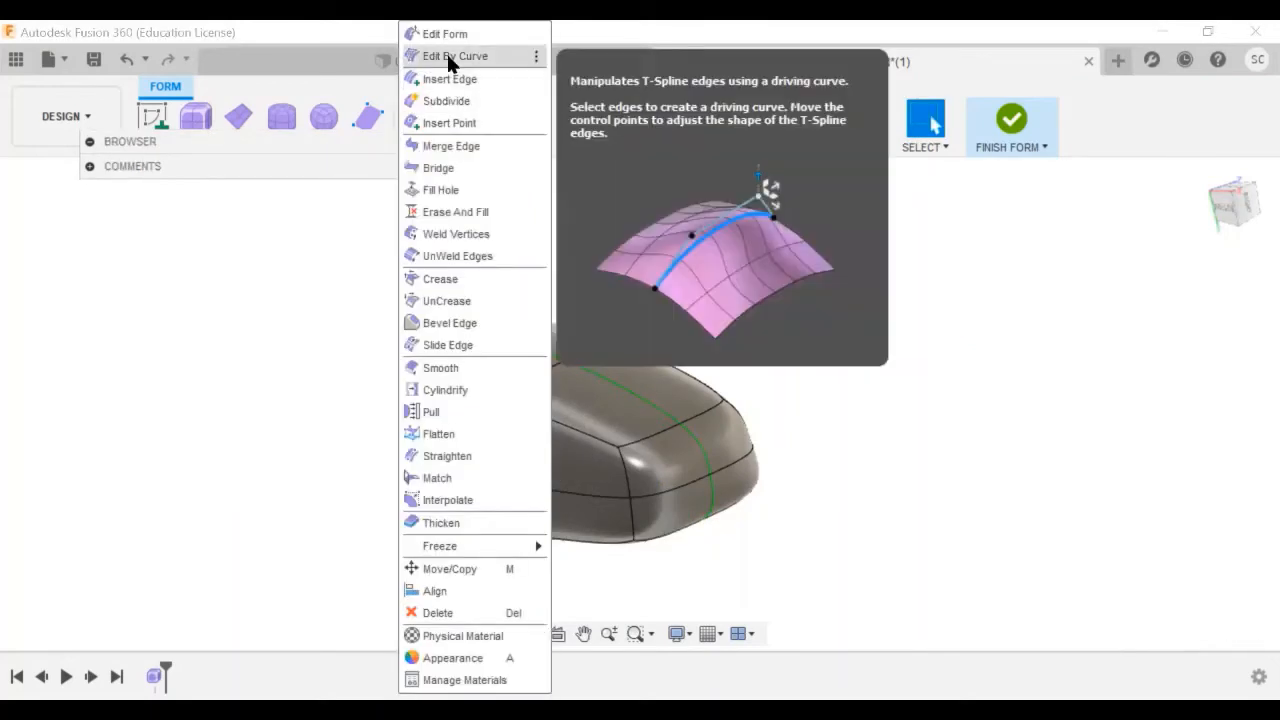
click(449, 56)
click(519, 517)
click(522, 517)
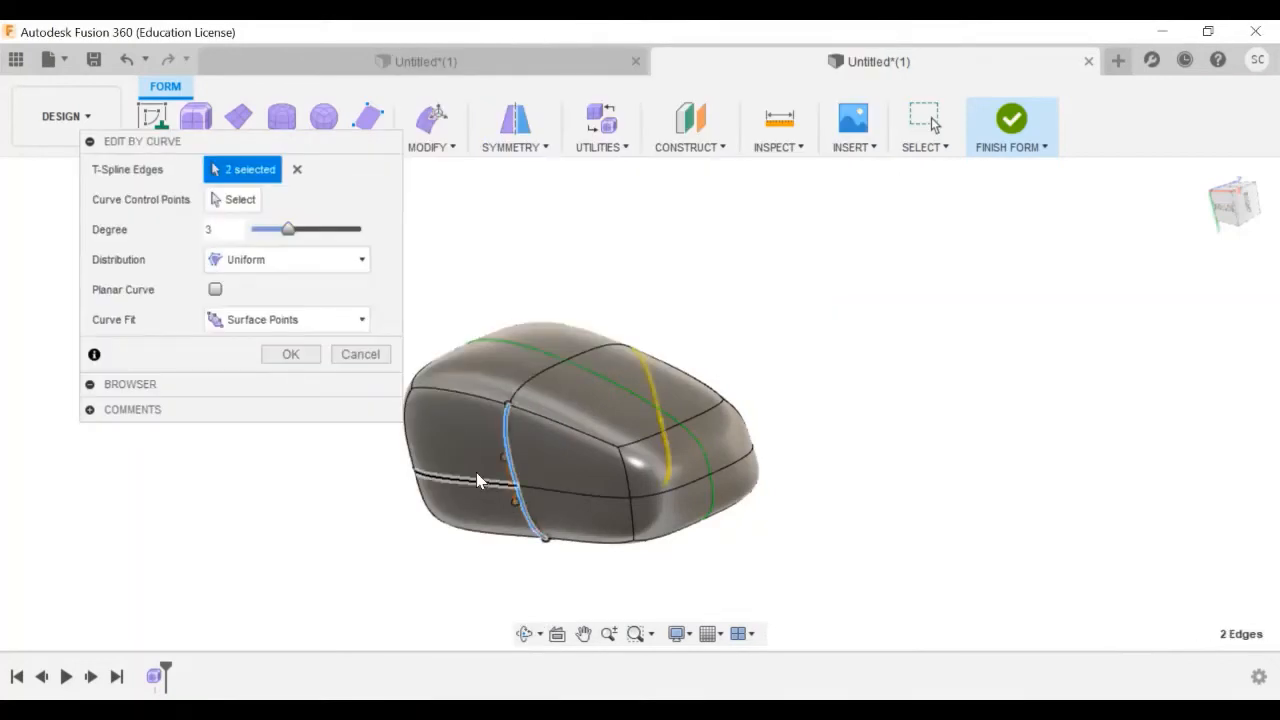
click(232, 199)
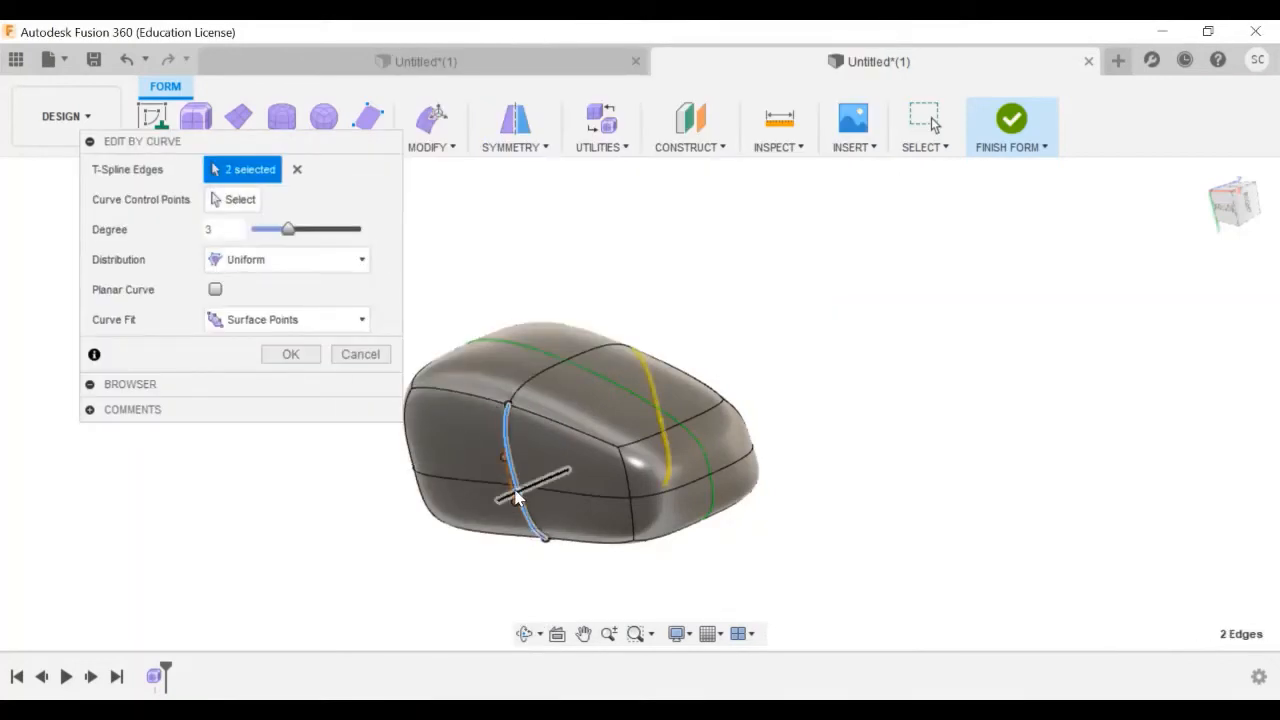
click(236, 200)
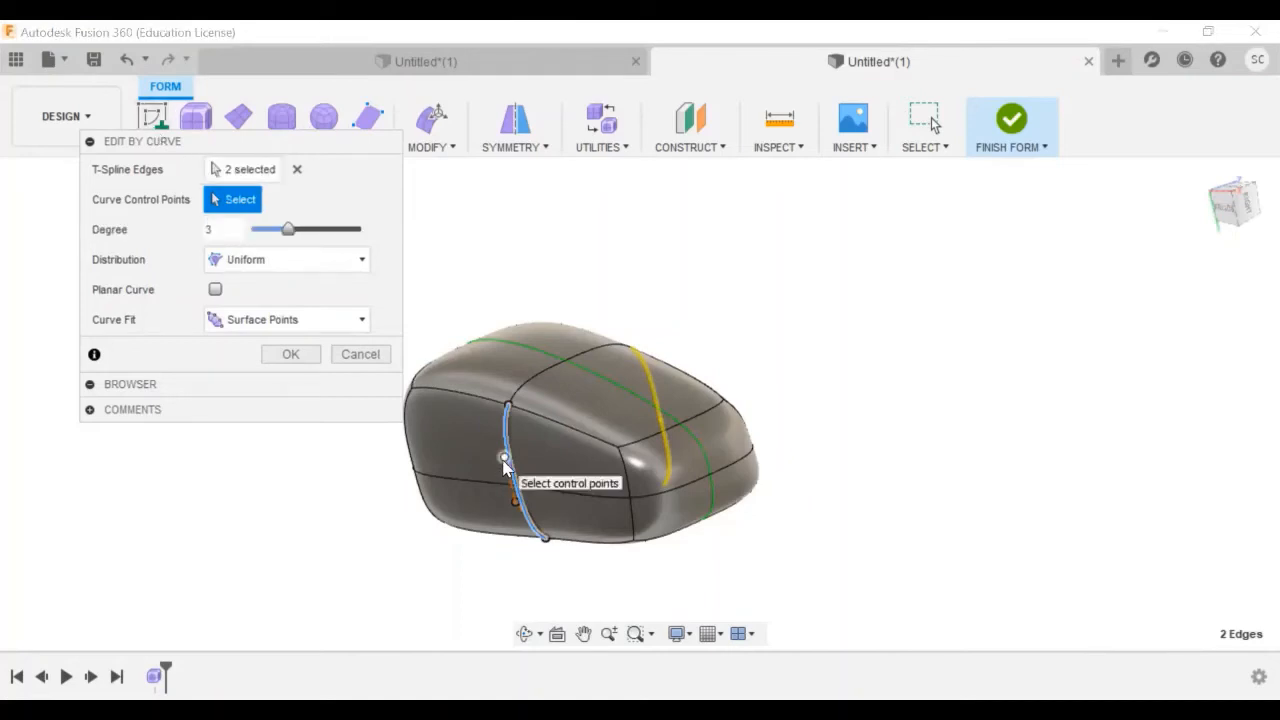
click(504, 460)
mouse_move(543, 465)
mouse_down()
mouse_move(580, 461)
mouse_move(542, 456)
mouse_move(533, 480)
mouse_move(555, 457)
mouse_up()
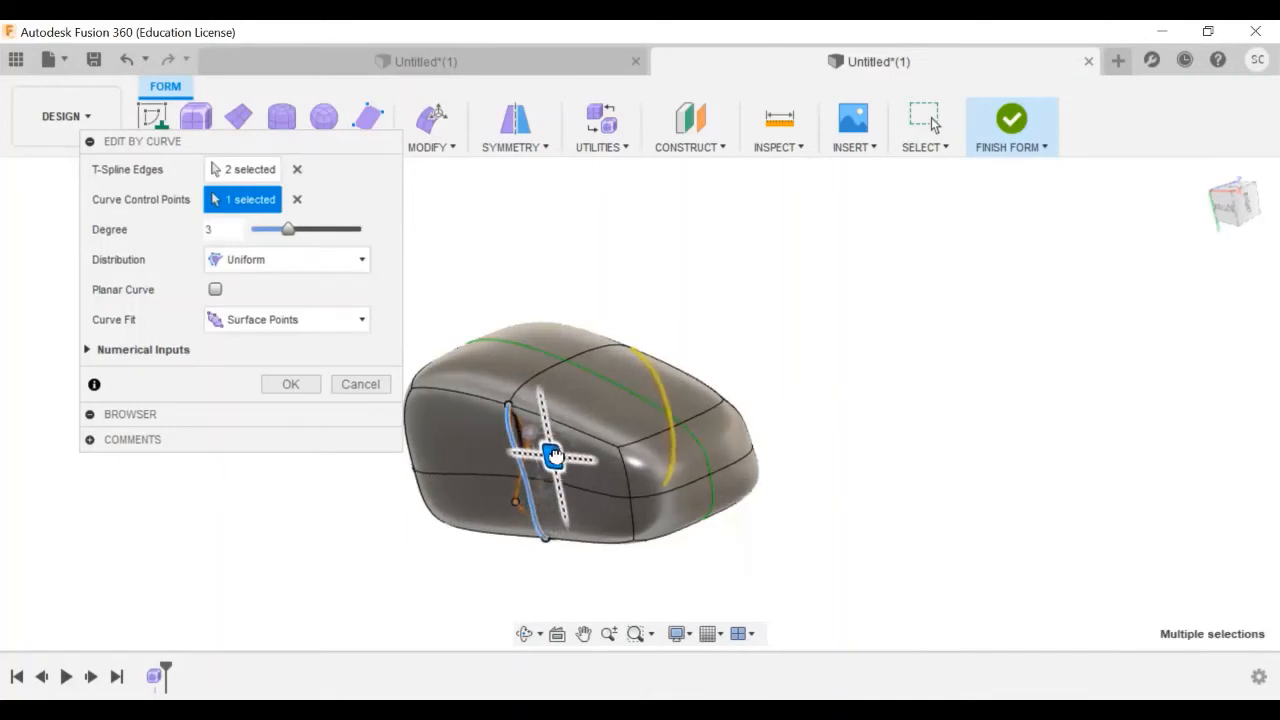
click(291, 387)
Examine the reshaped body from the low end, the side and above to check the side contour.
click(528, 636)
drag(545, 605, 394, 582)
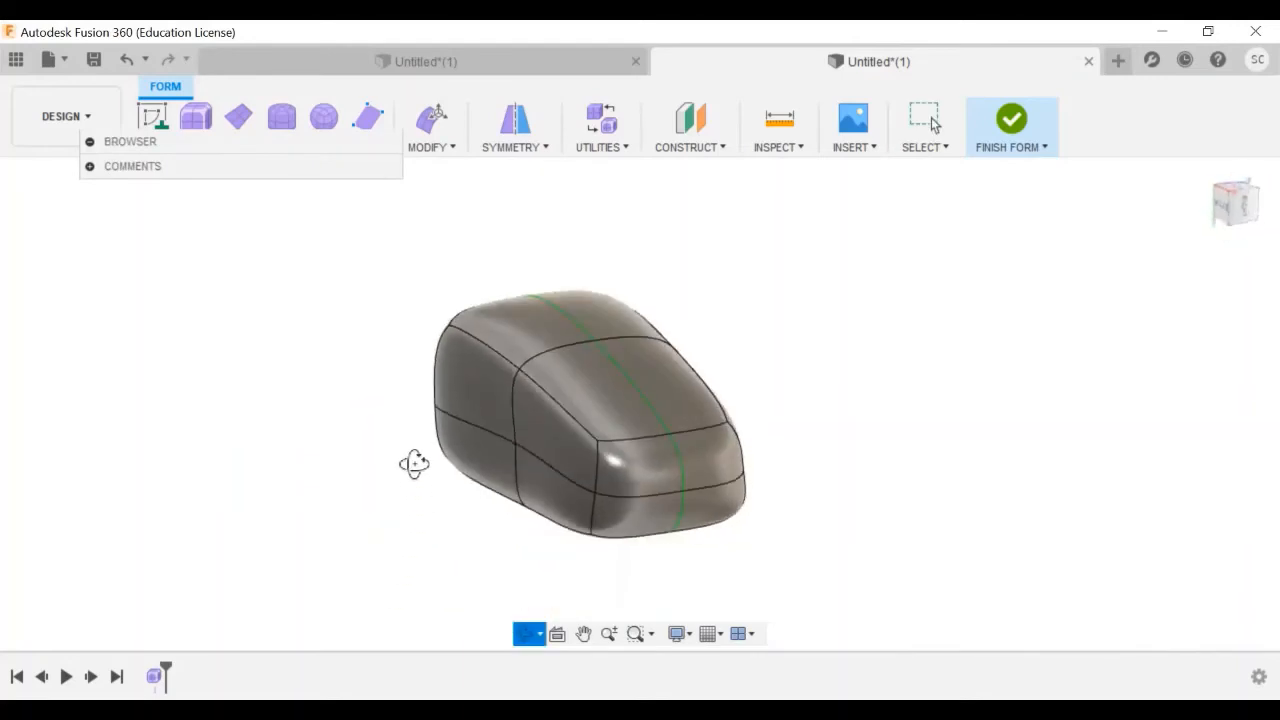
drag(557, 466, 537, 517)
drag(680, 566, 488, 577)
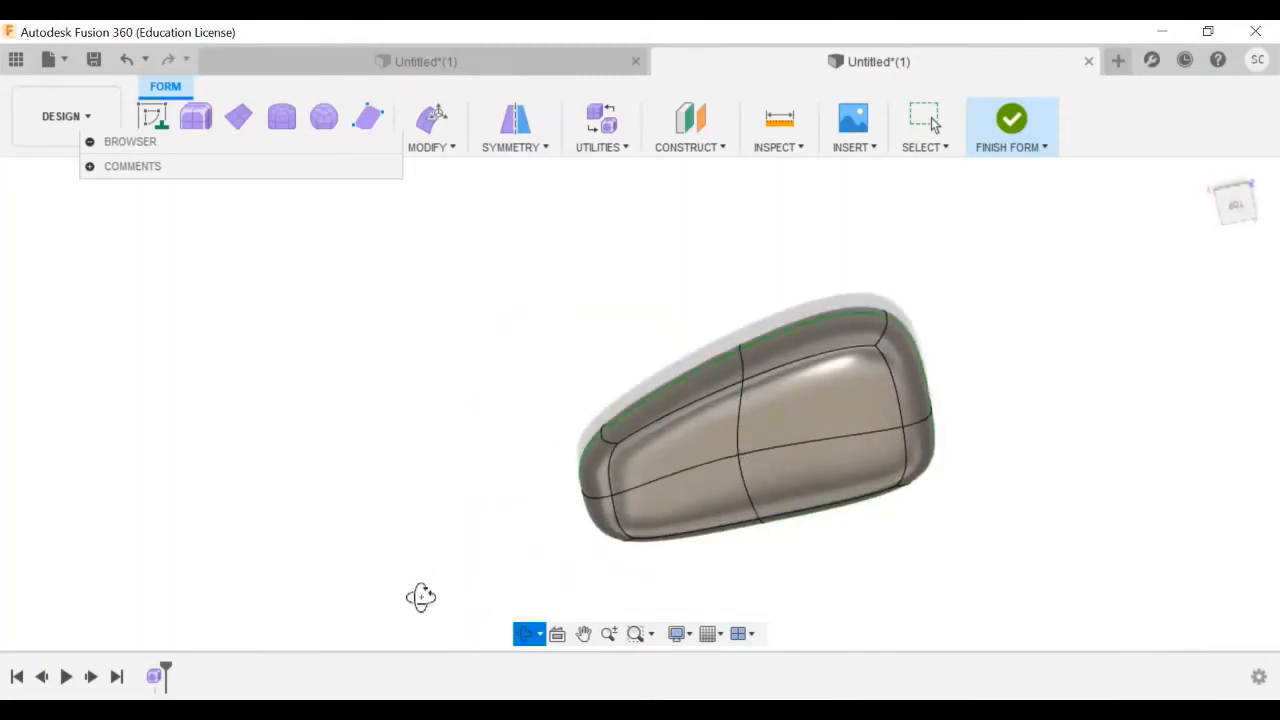
key(Escape)
click(530, 634)
drag(543, 543, 563, 457)
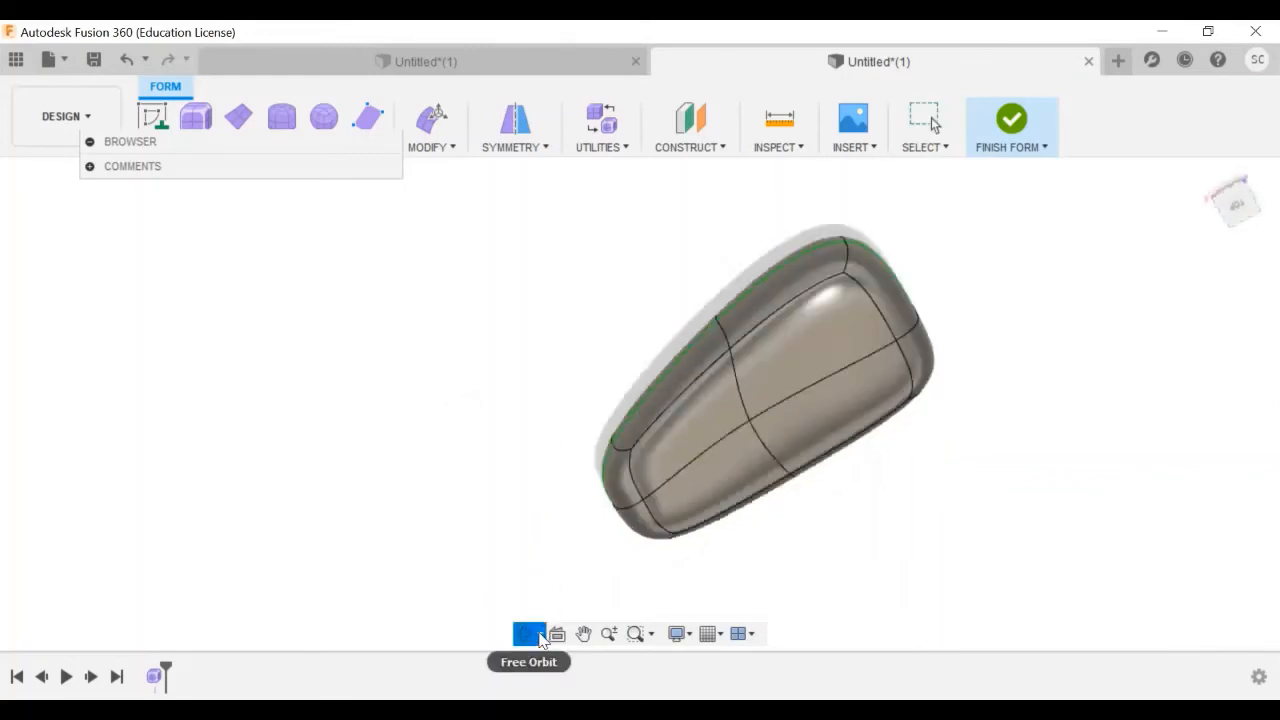
drag(509, 484, 371, 349)
drag(590, 371, 686, 517)
key(Escape)
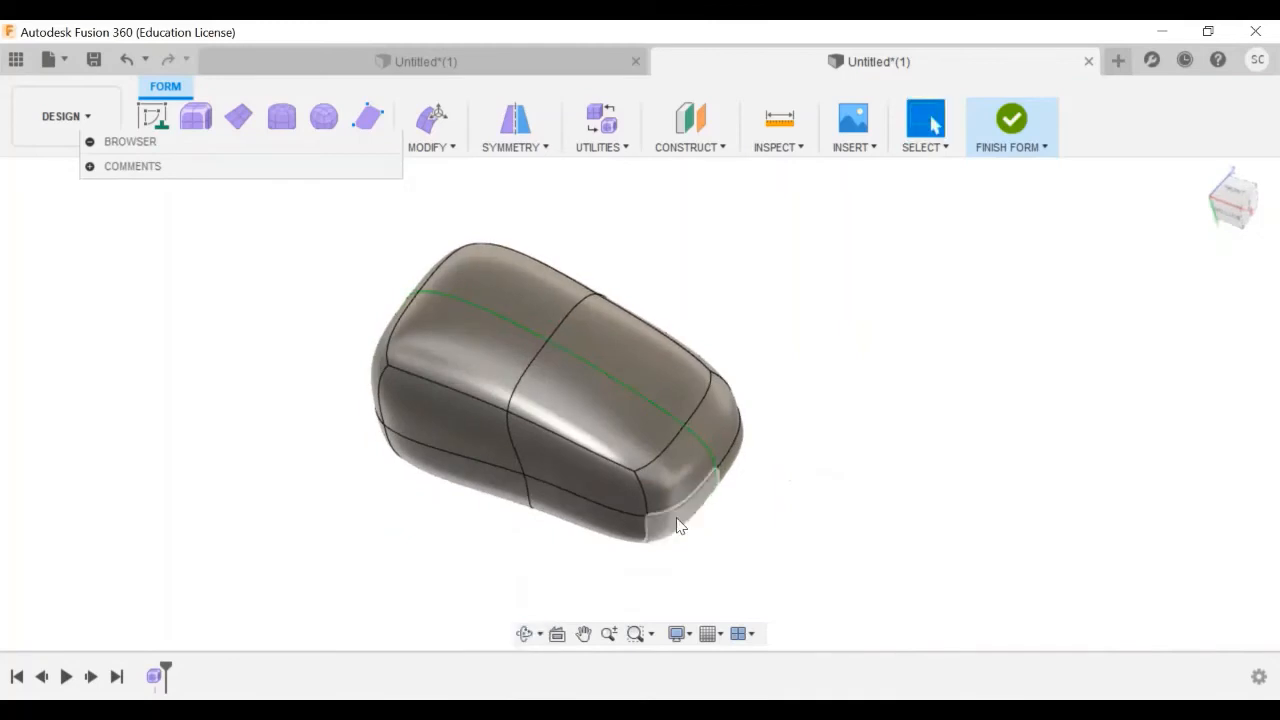
Turn the model to the front view and move the browser panel clear of the creation commands.
click(633, 425)
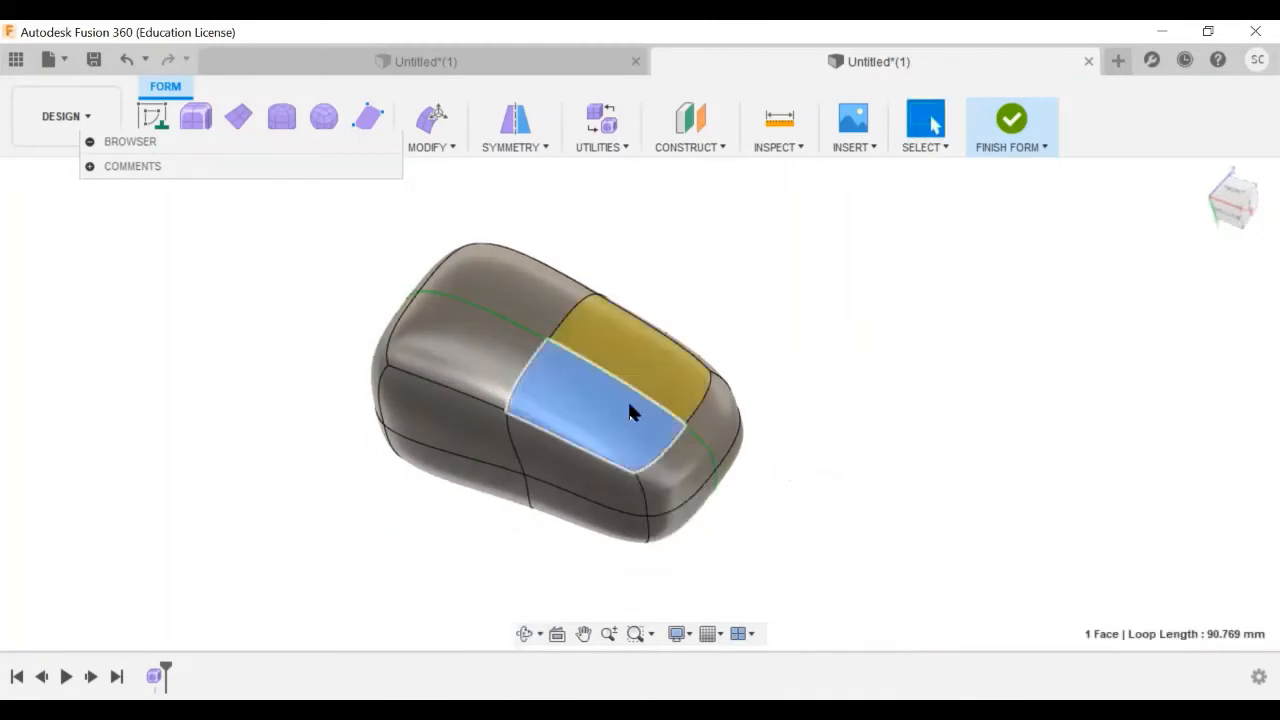
drag(1228, 200, 1232, 195)
click(1230, 195)
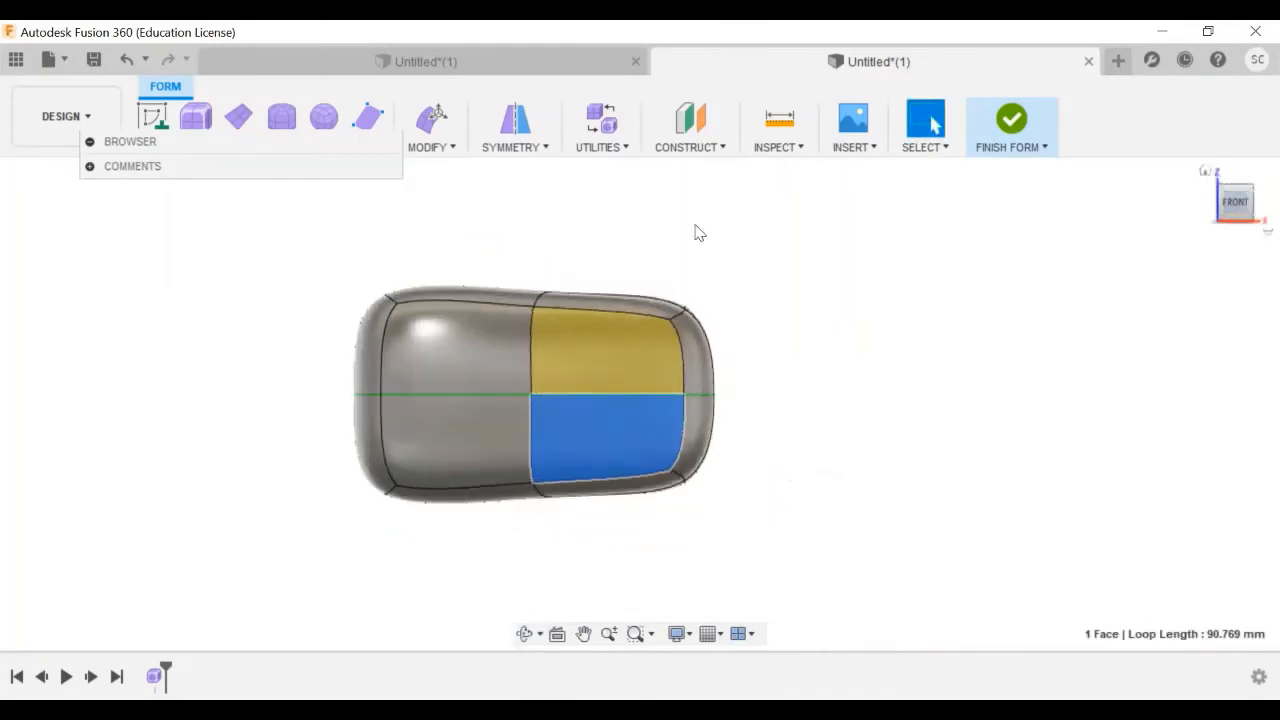
click(276, 258)
drag(212, 151, 186, 169)
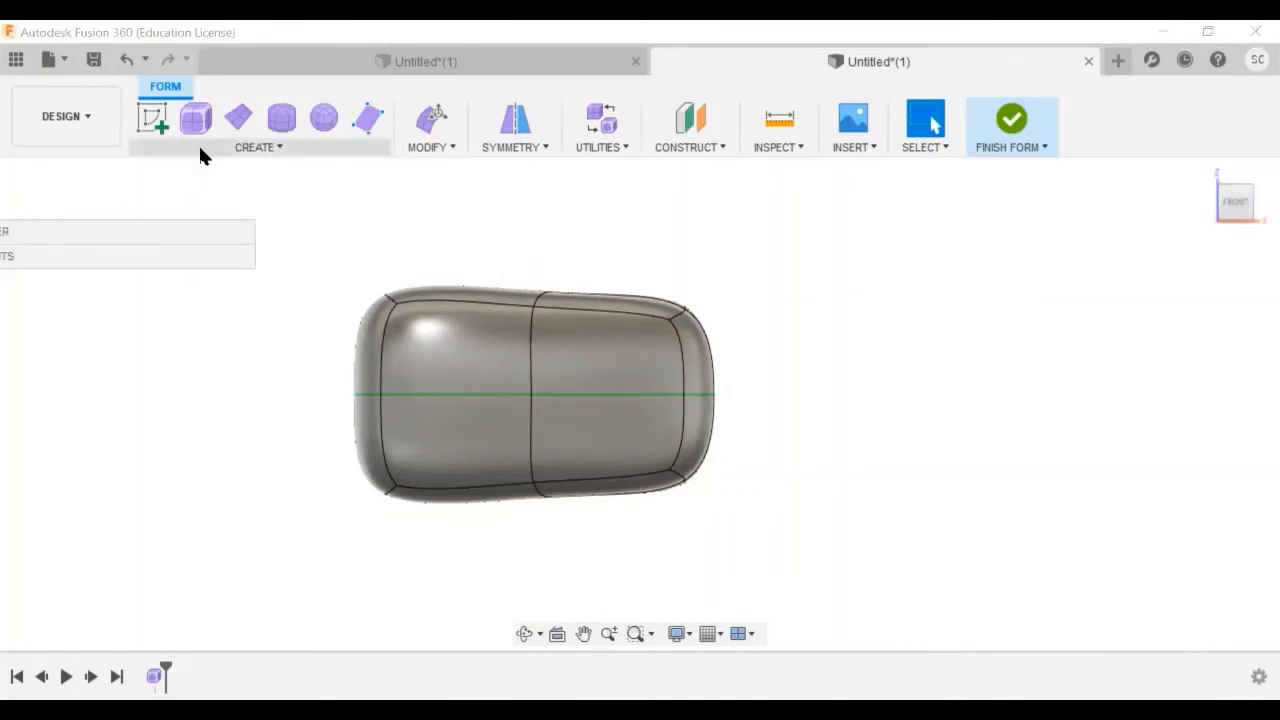
Try recessing the two finger faces at the low end with a -5 mm Extrude.
click(200, 150)
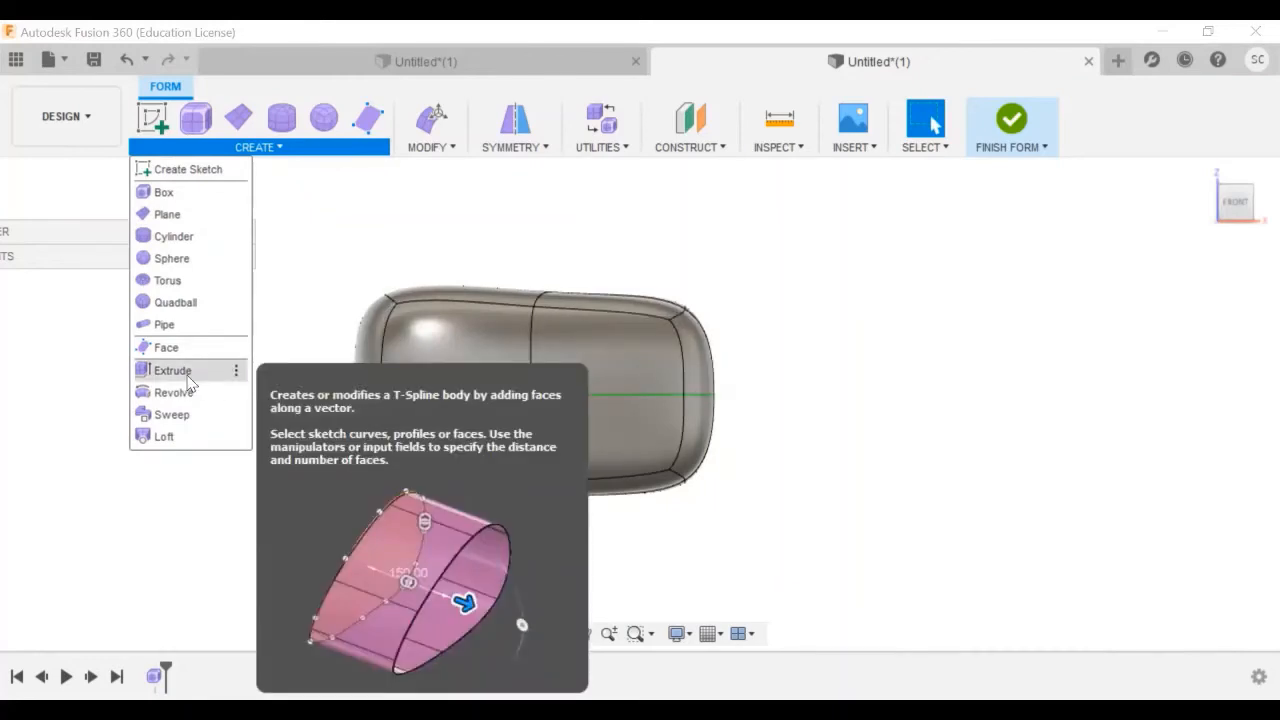
click(172, 370)
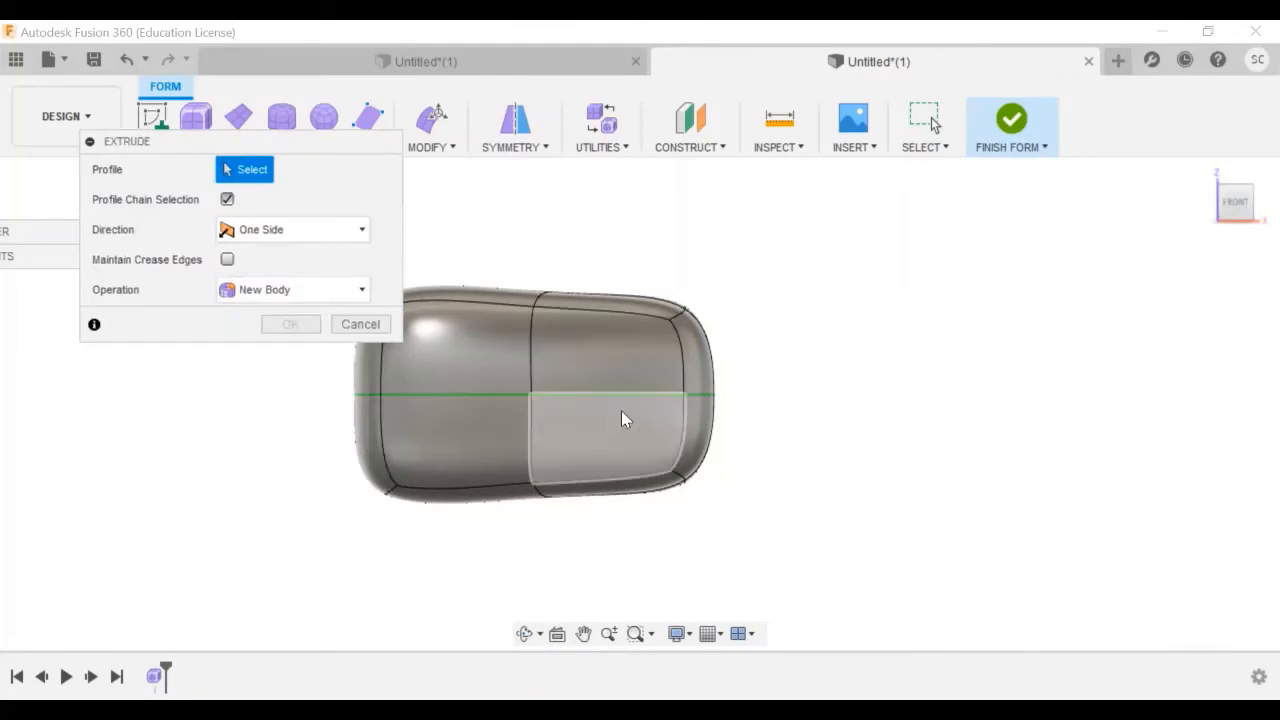
click(621, 412)
mouse_move(623, 443)
mouse_down()
mouse_move(696, 449)
mouse_move(622, 450)
mouse_up()
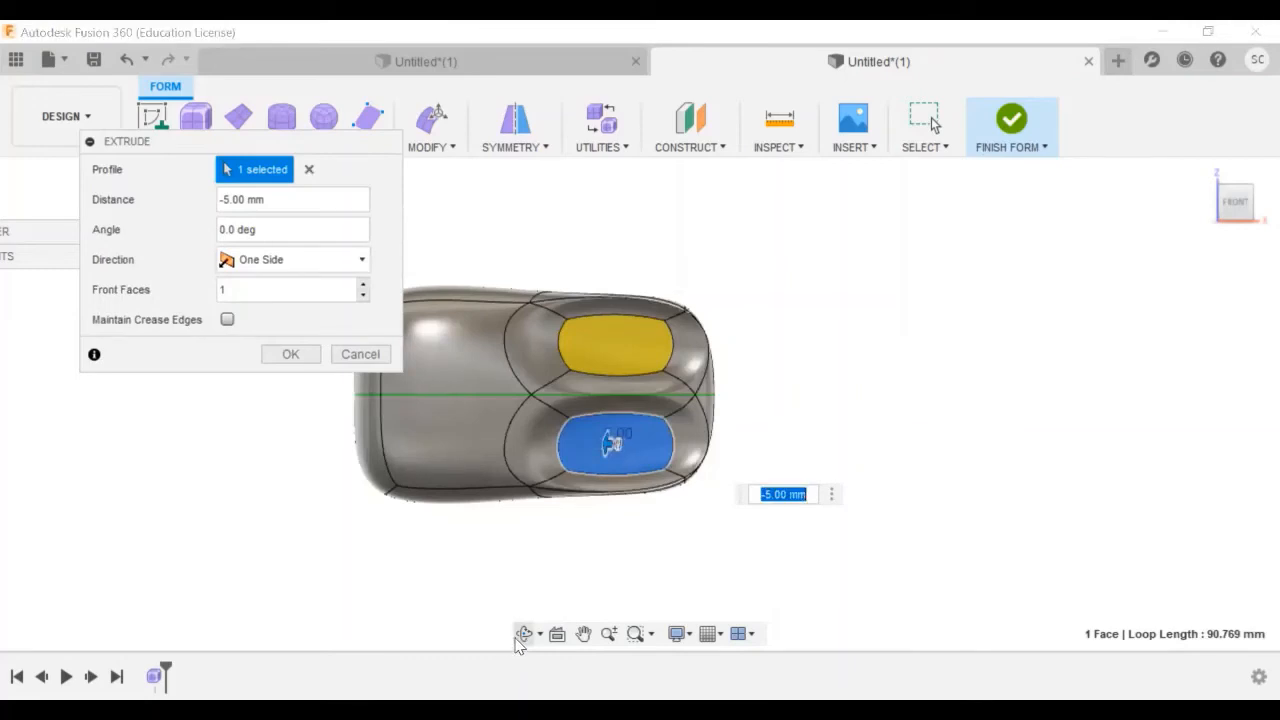
click(524, 634)
drag(410, 440, 406, 543)
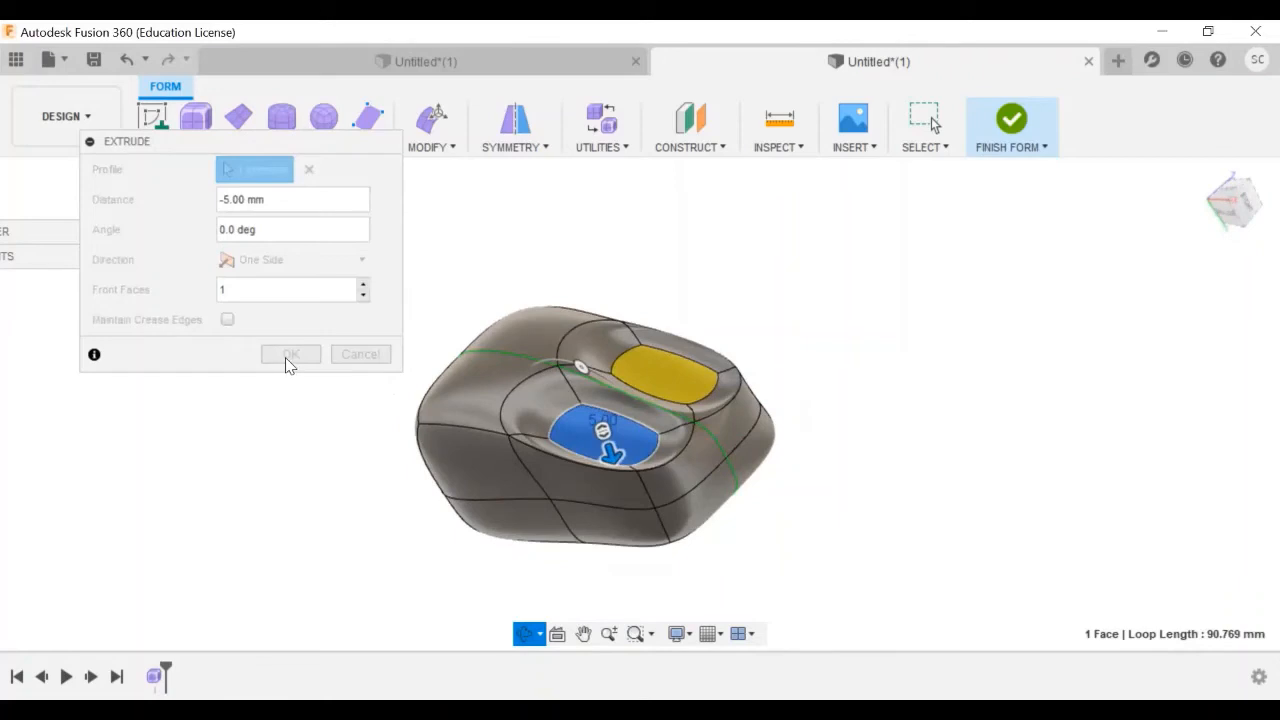
click(831, 470)
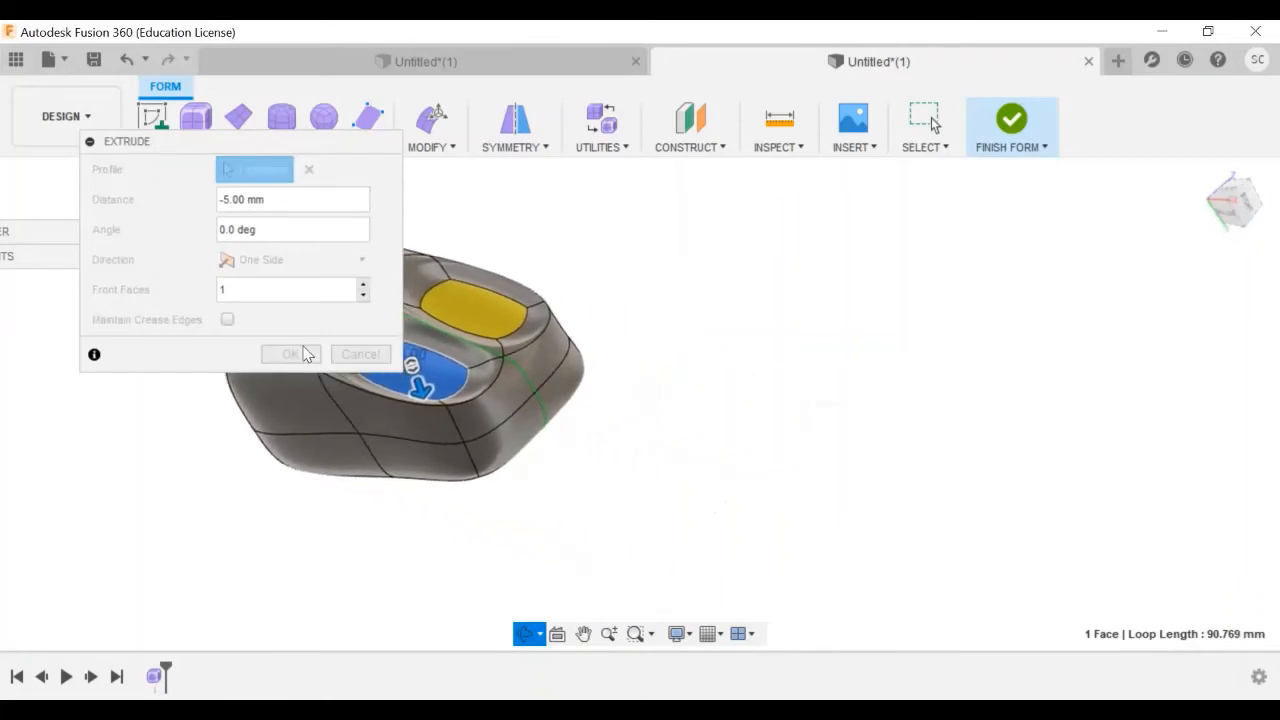
key(Escape)
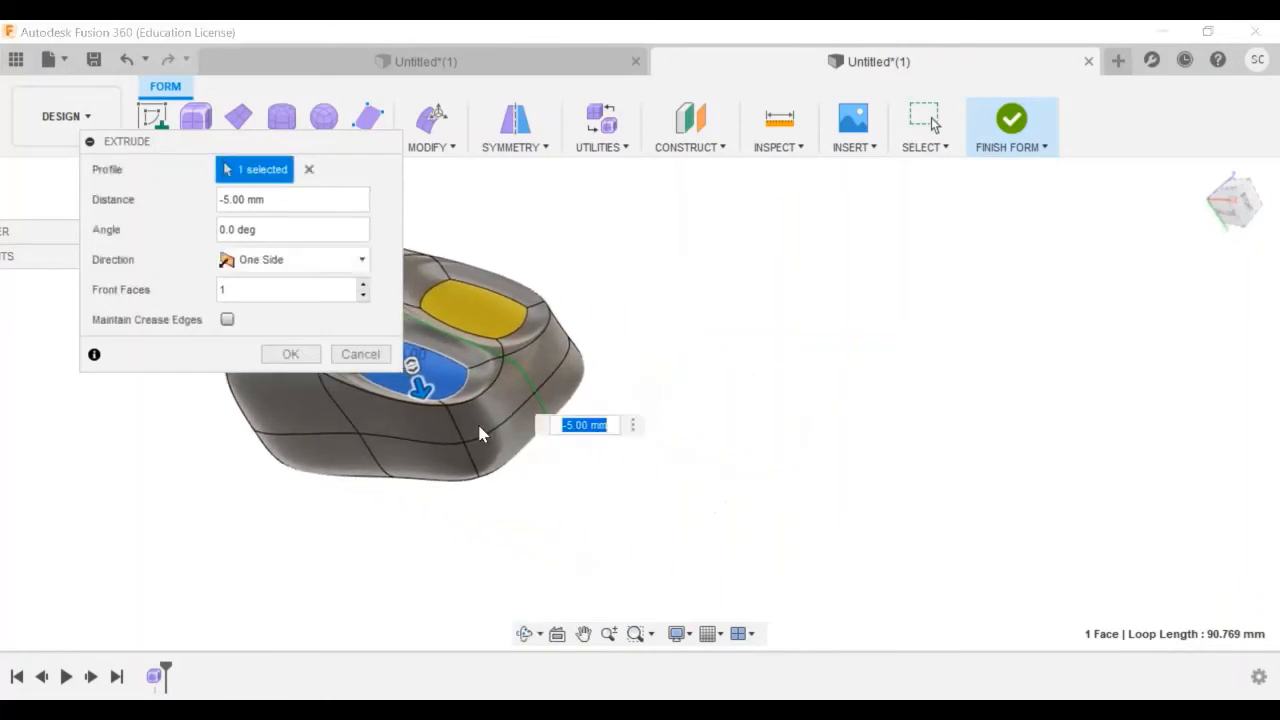
key(Return)
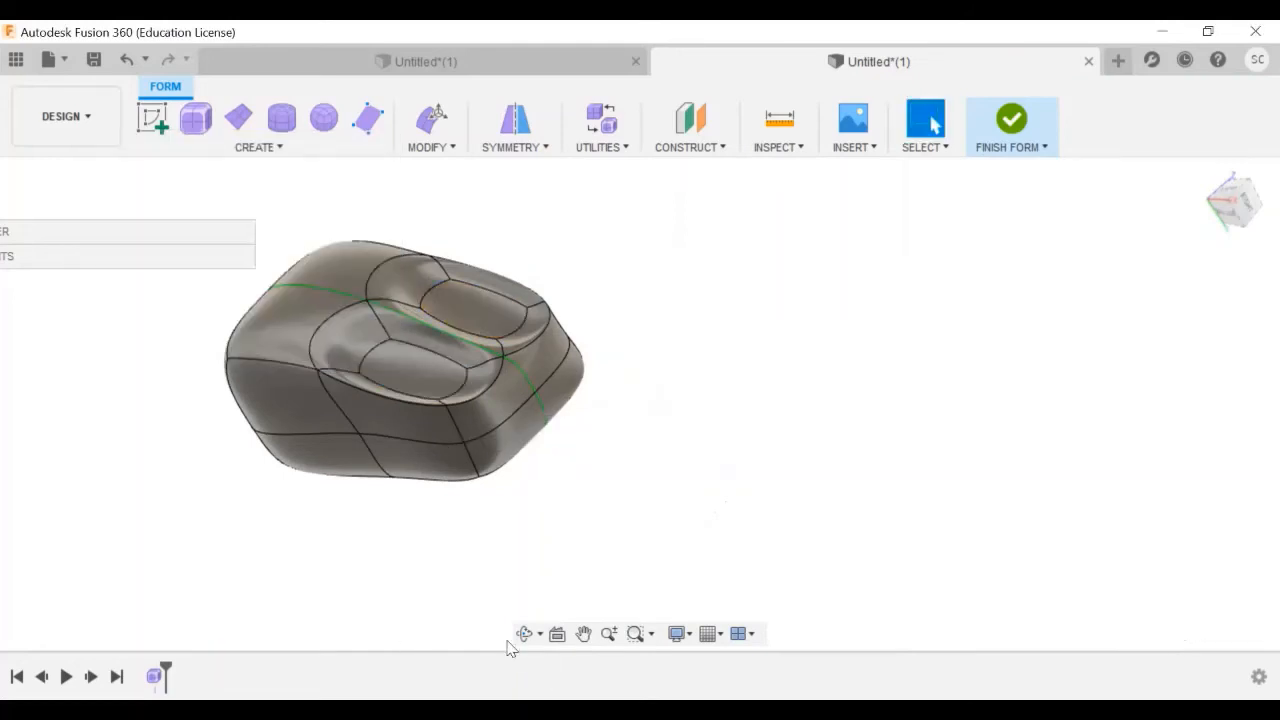
Undo the finger recess and try extruding the same two faces outward by 5 mm.
click(525, 640)
drag(420, 510, 466, 612)
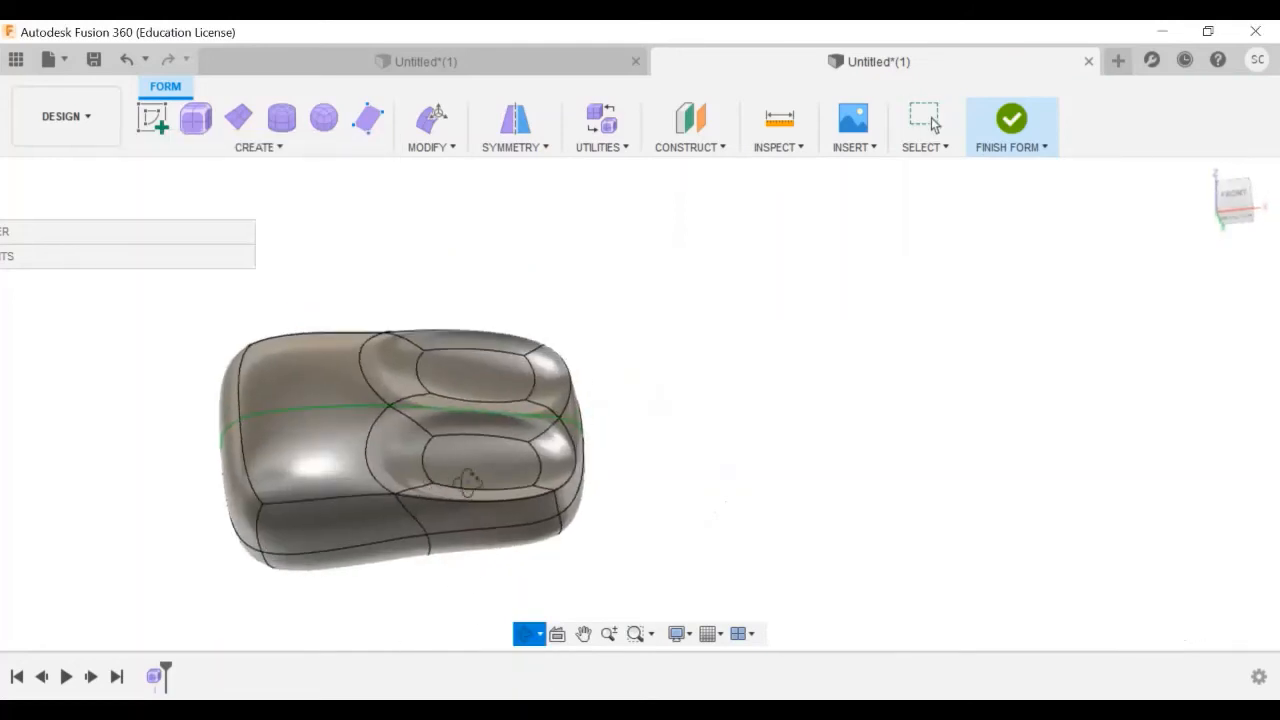
click(265, 147)
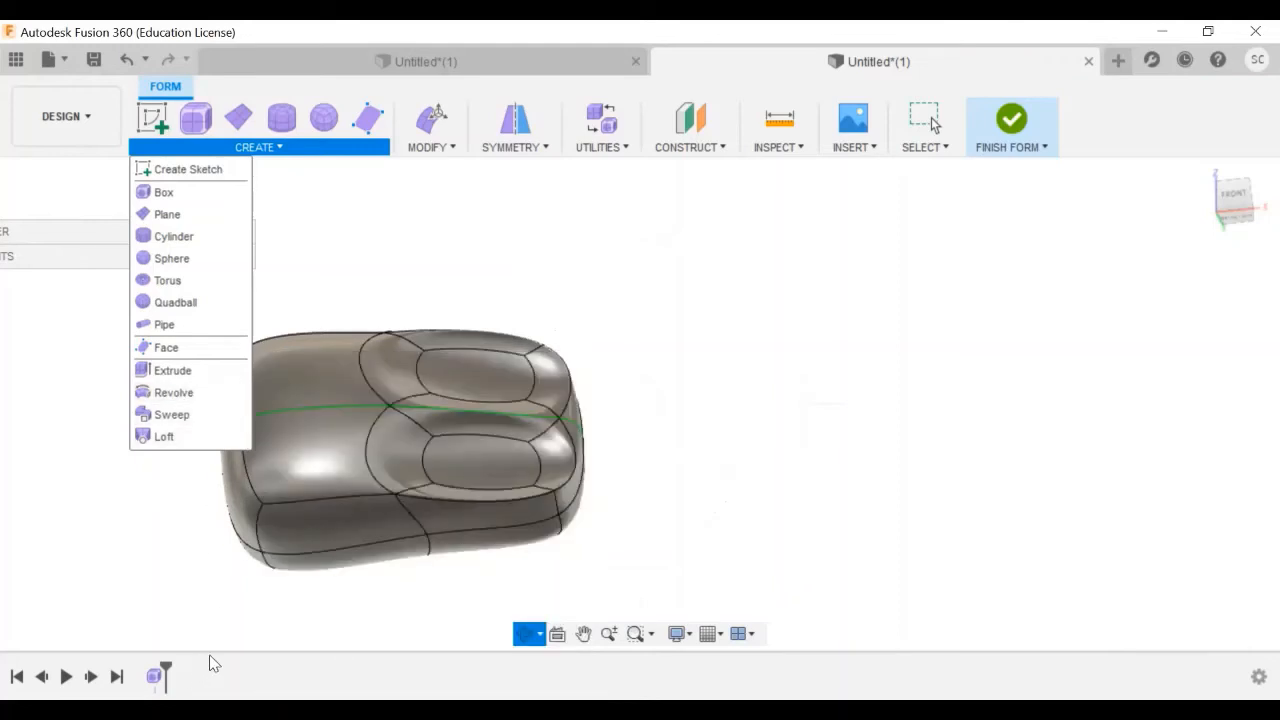
key(ctrl+z)
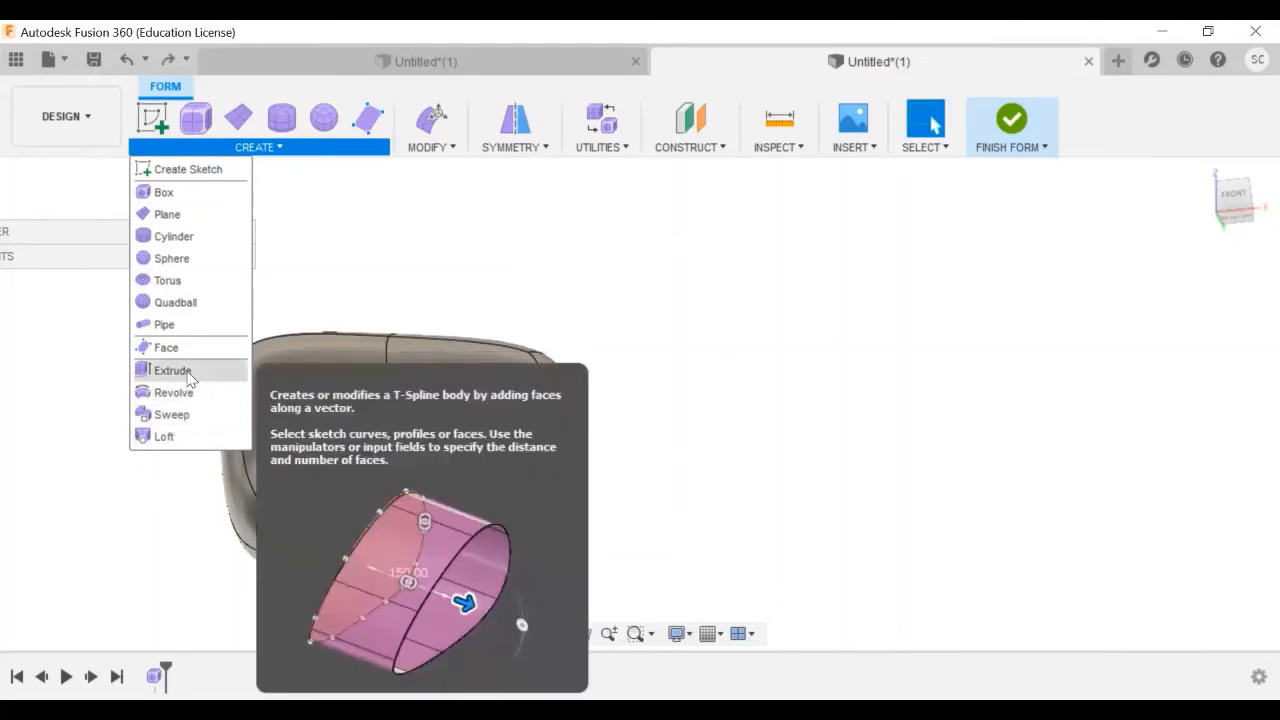
click(172, 370)
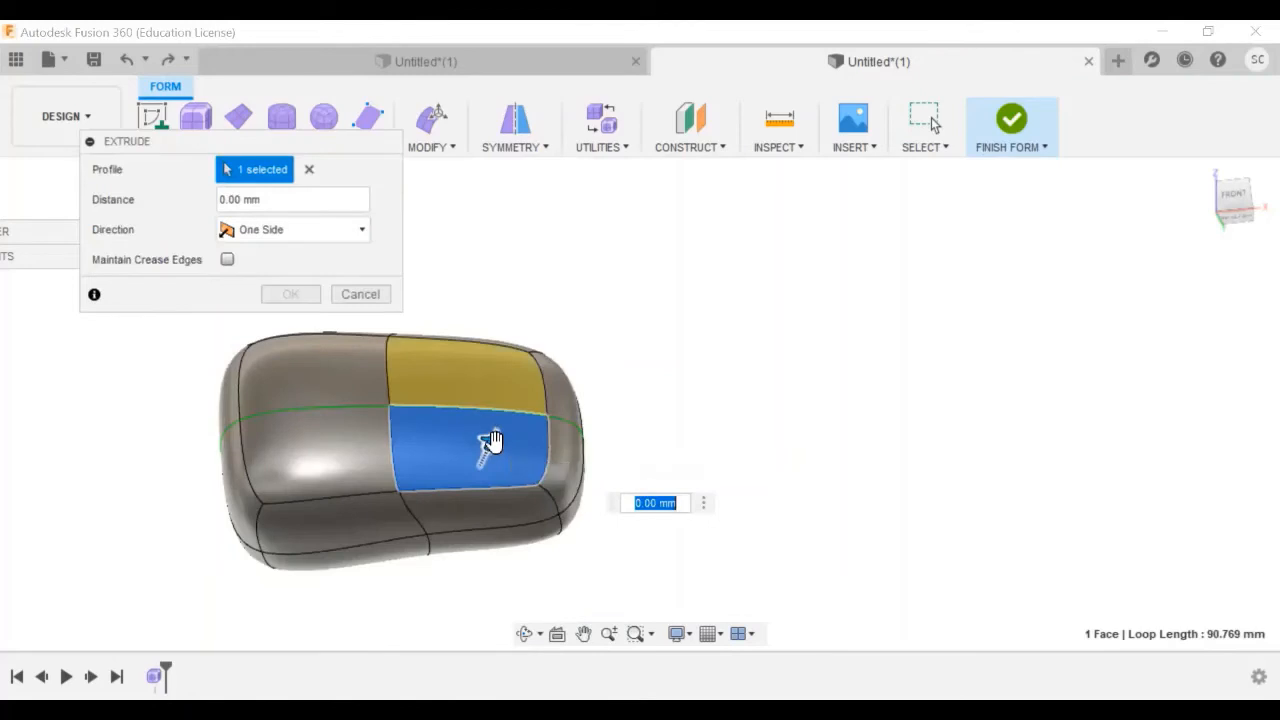
text(5)
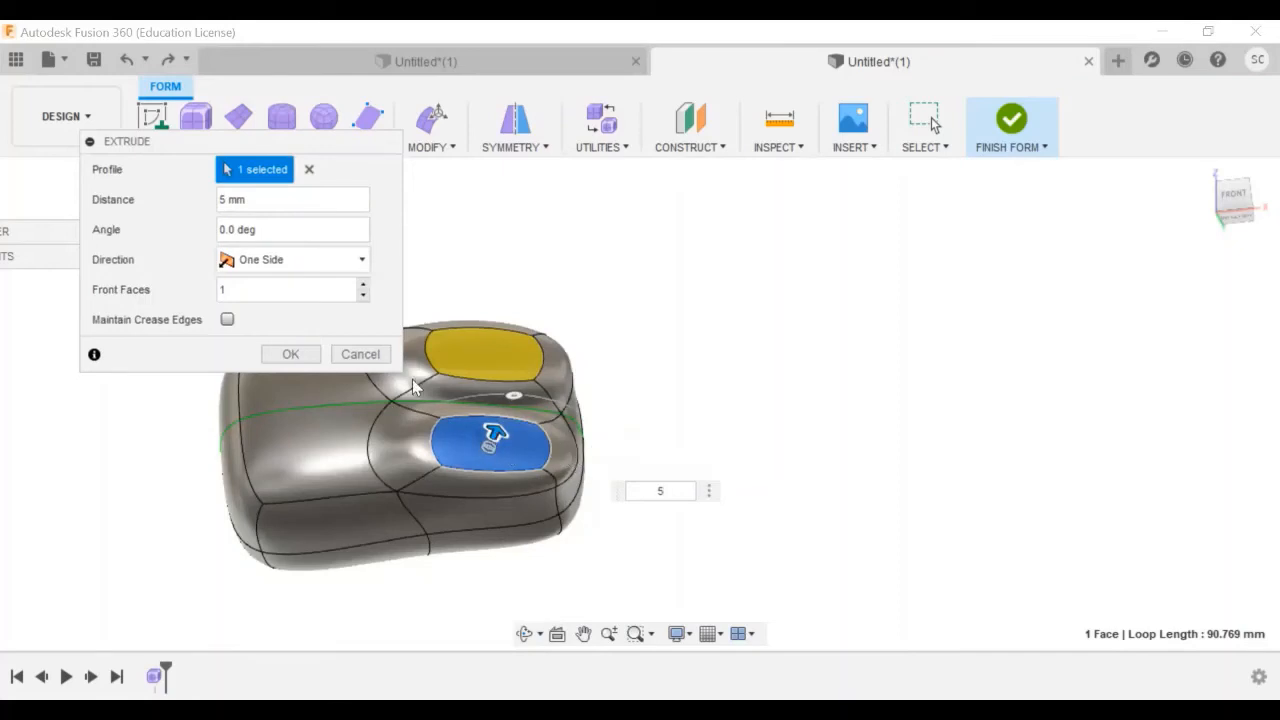
click(360, 354)
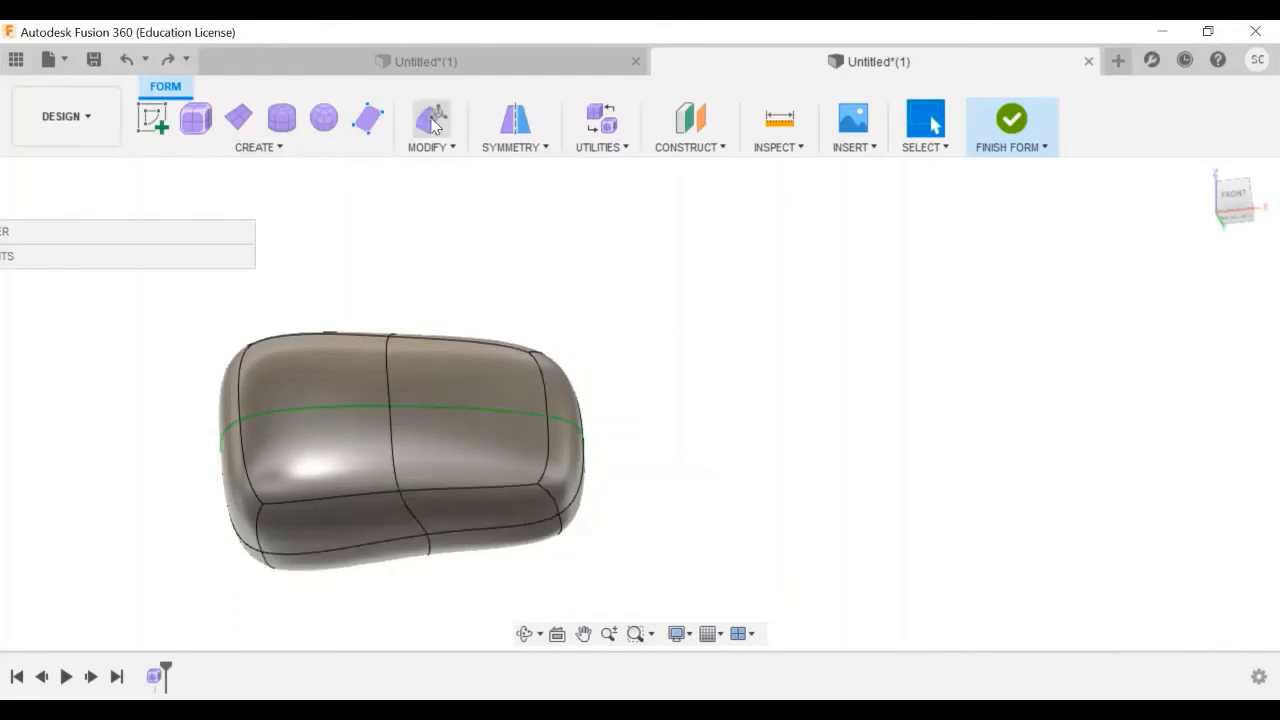
Try shifting the two upper faces at the high end toward the mirror plane with Edit Form and undo it.
drag(325, 144, 1101, 90)
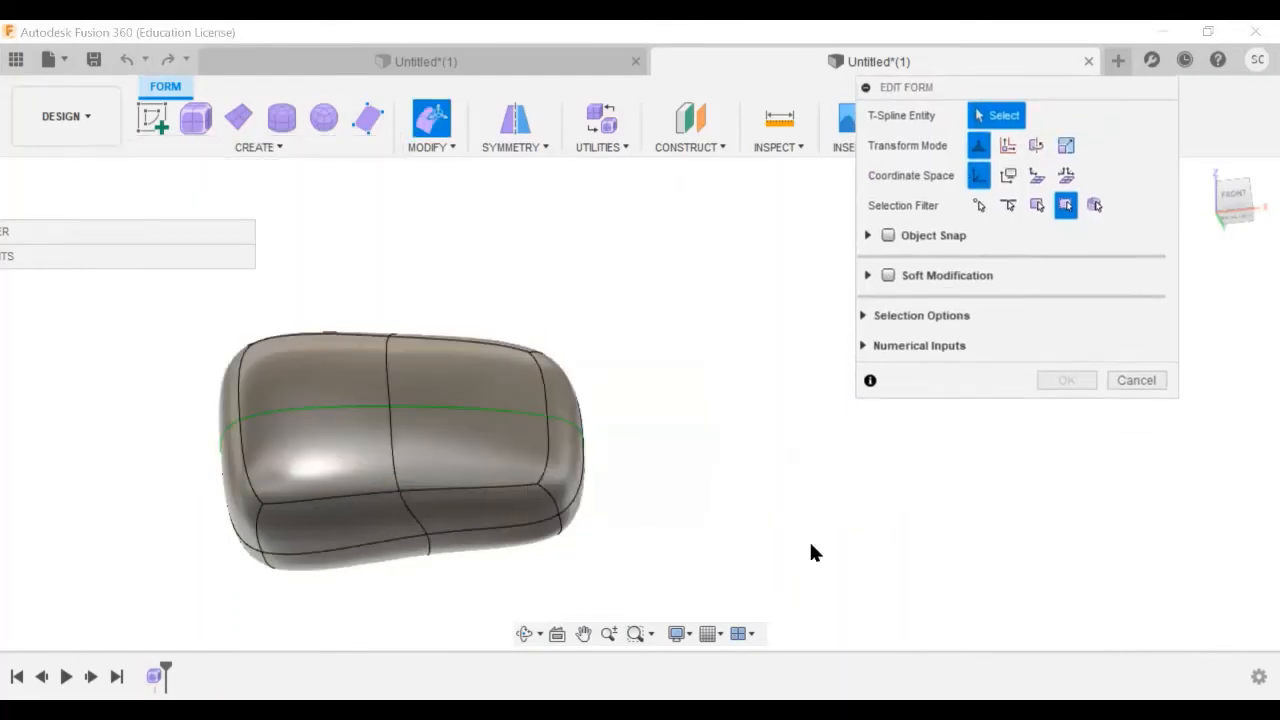
click(444, 464)
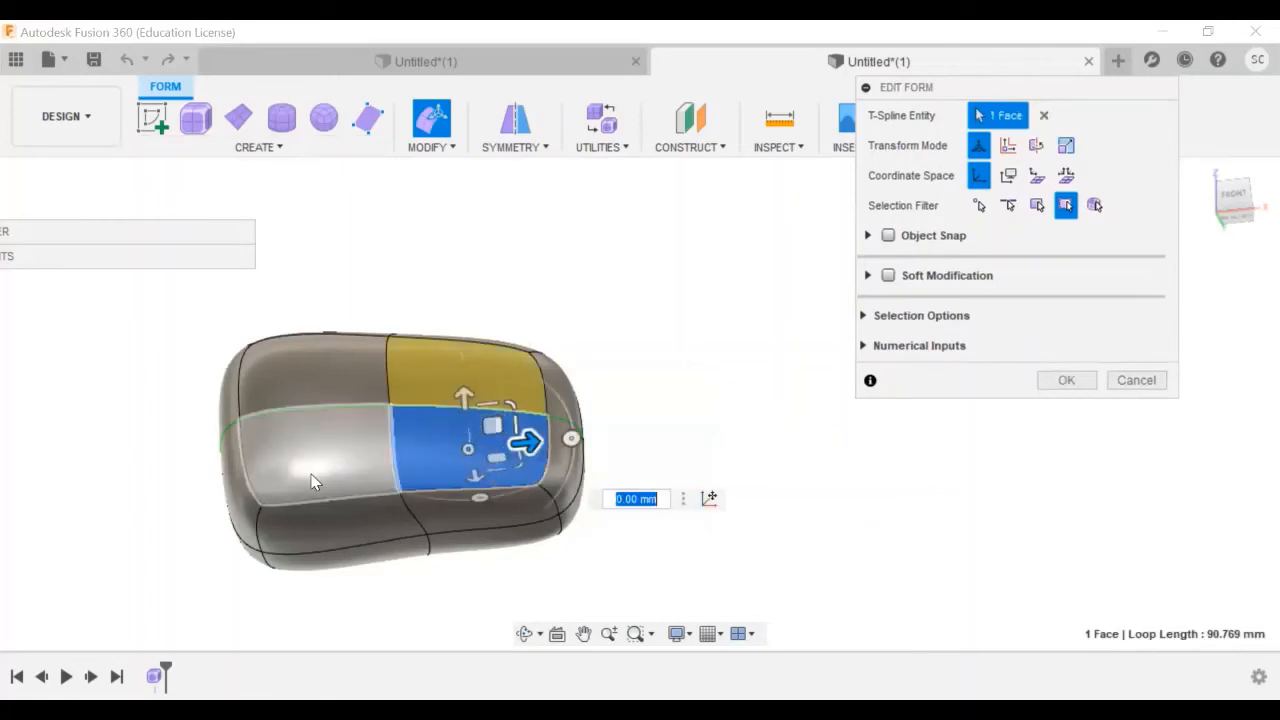
click(312, 482)
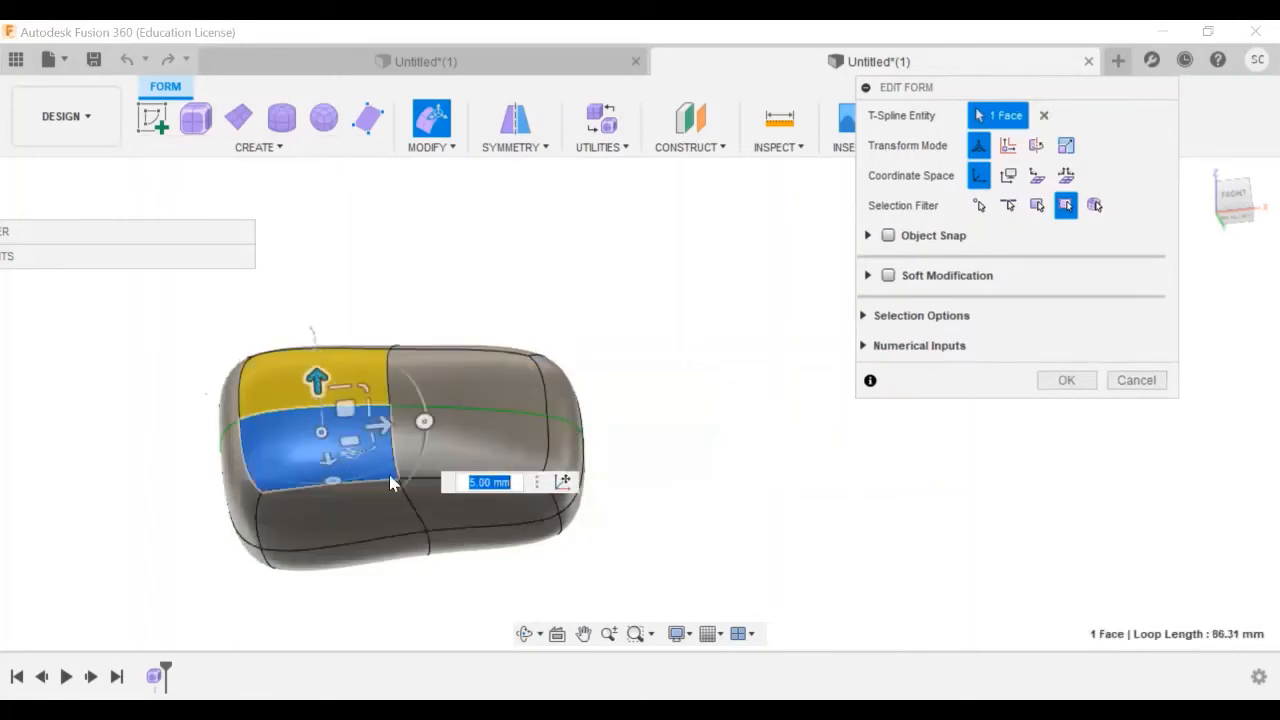
drag(348, 425, 347, 371)
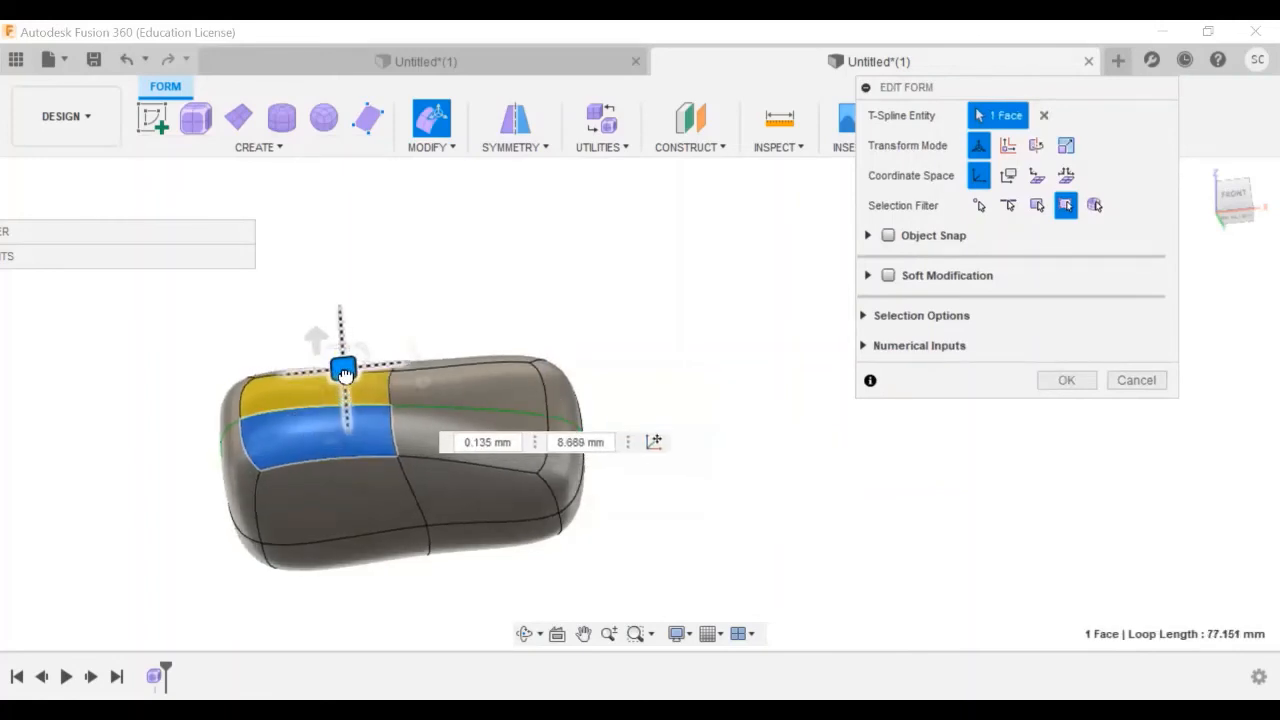
key(ctrl+z)
key(ctrl+z)
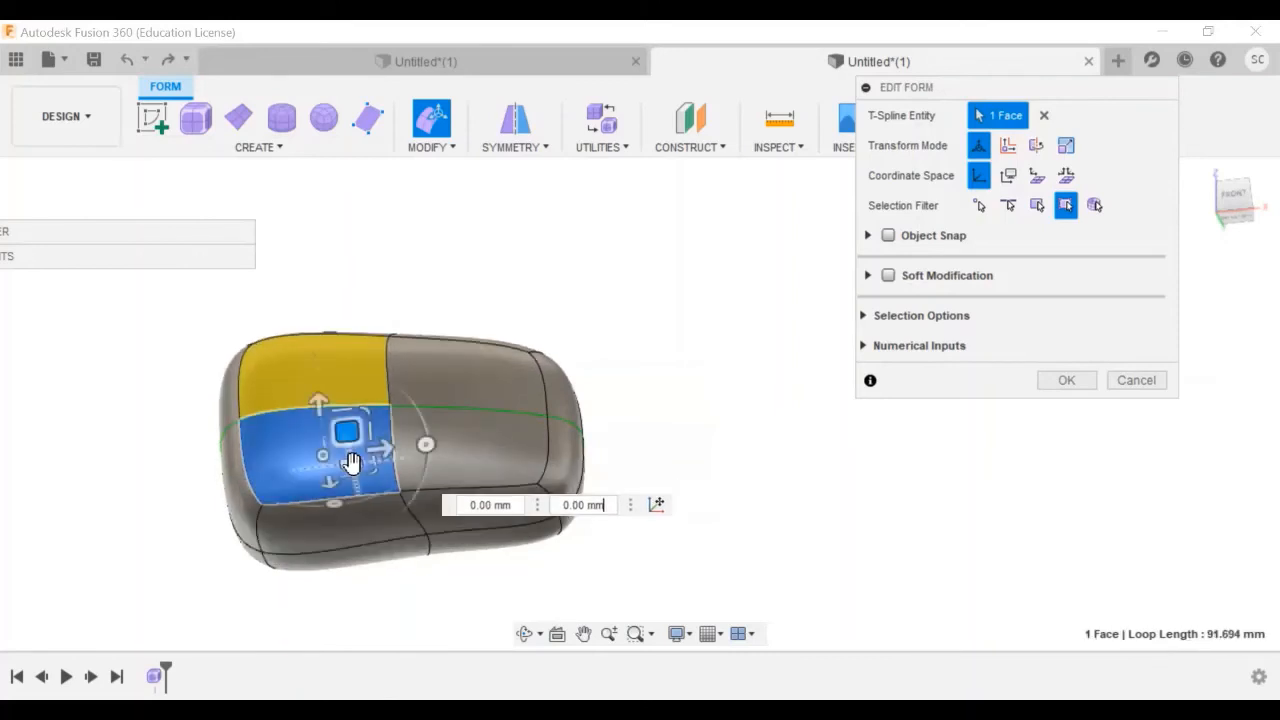
Raise the two upper faces at the high end and lower the two low-end finger faces by about 1.1 mm and 10.9 mm in plane.
drag(351, 462, 593, 490)
drag(511, 482, 508, 465)
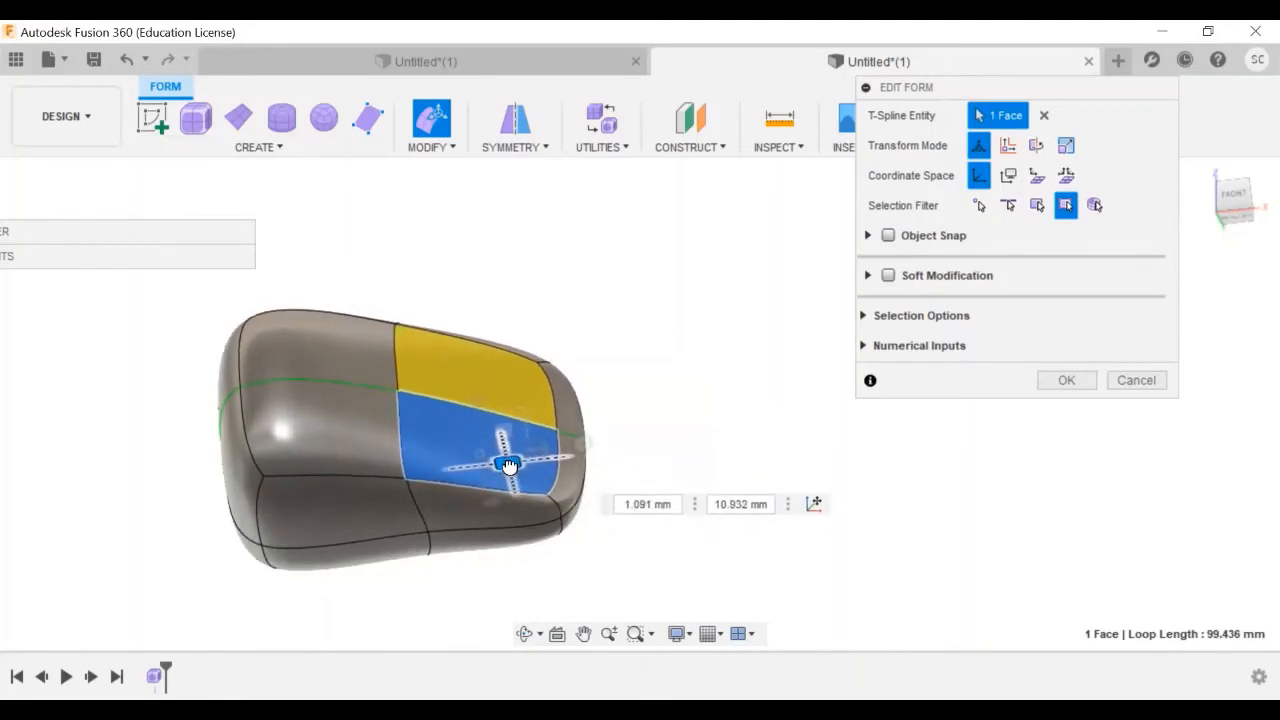
Move the high-end end faces 5 mm outward to lengthen the body and finish the form edit.
click(491, 519)
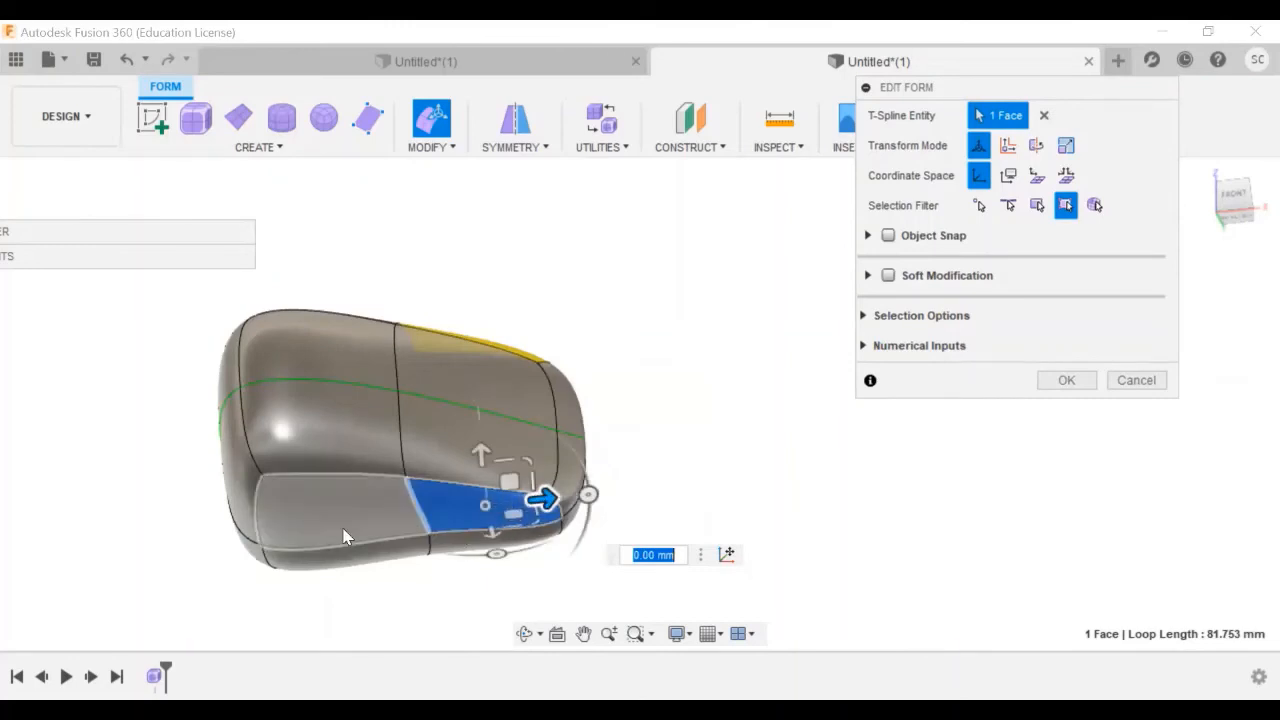
click(240, 478)
drag(301, 460, 277, 466)
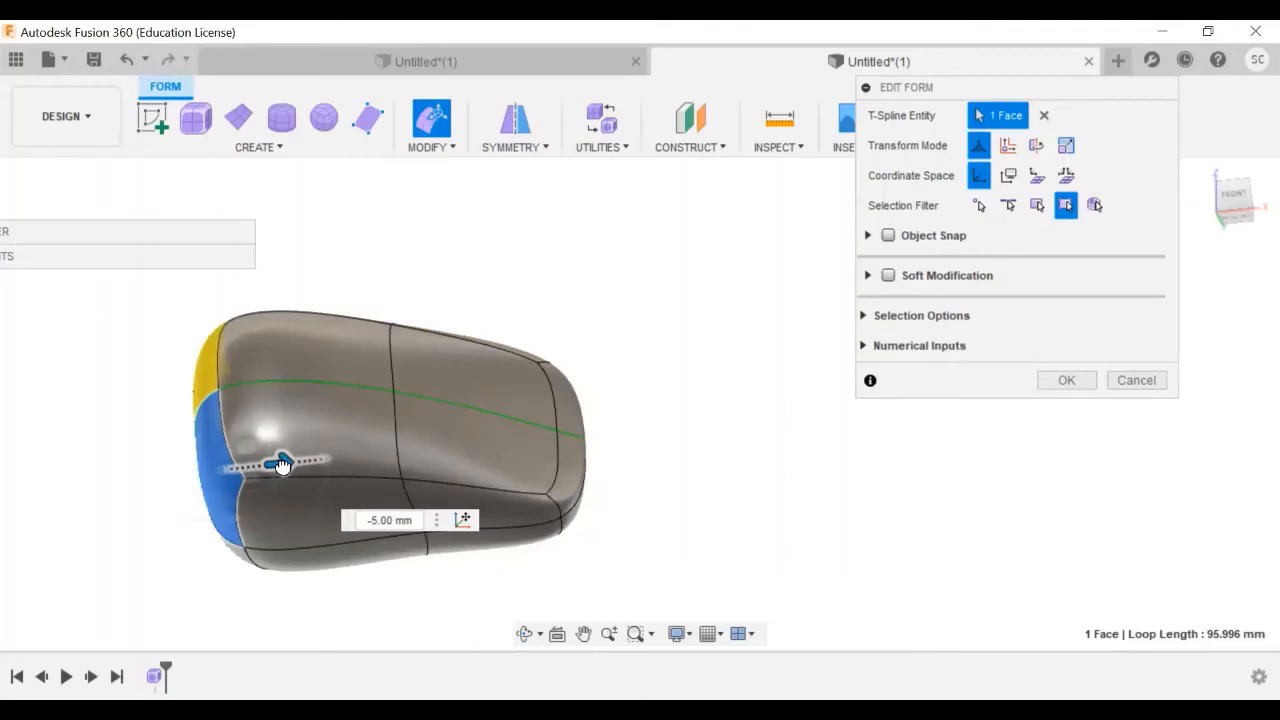
key(Return)
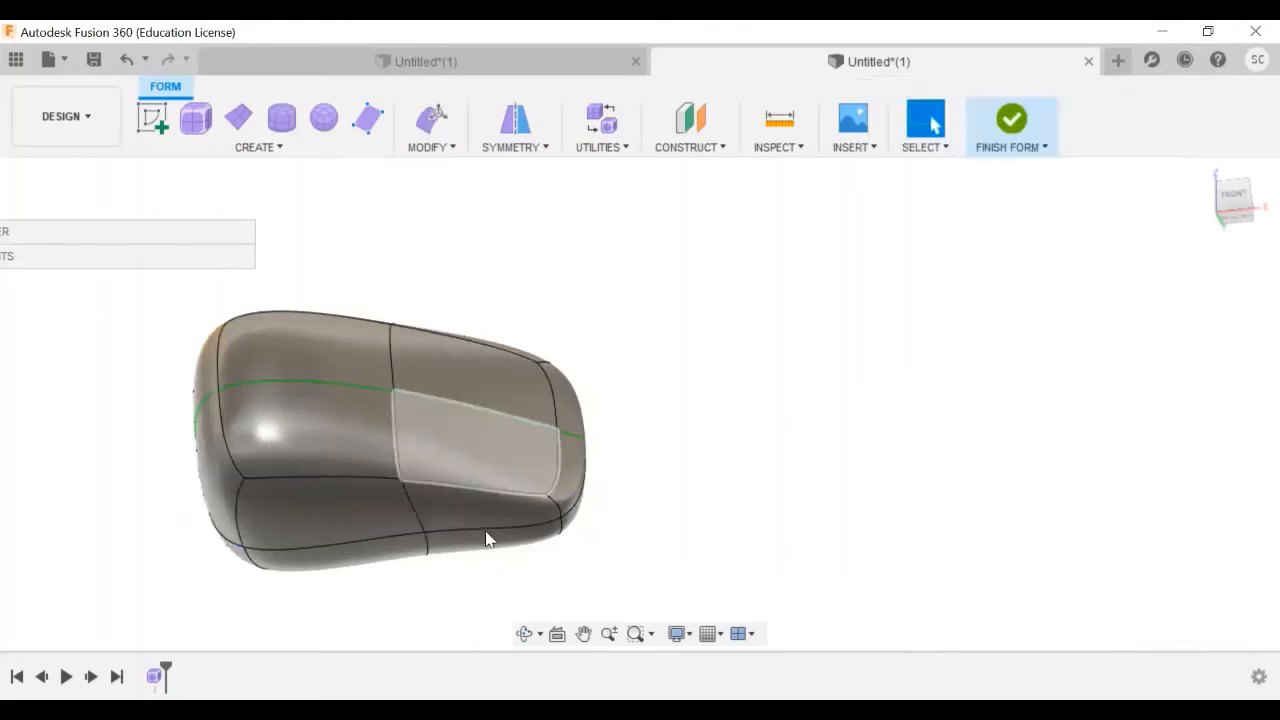
click(489, 413)
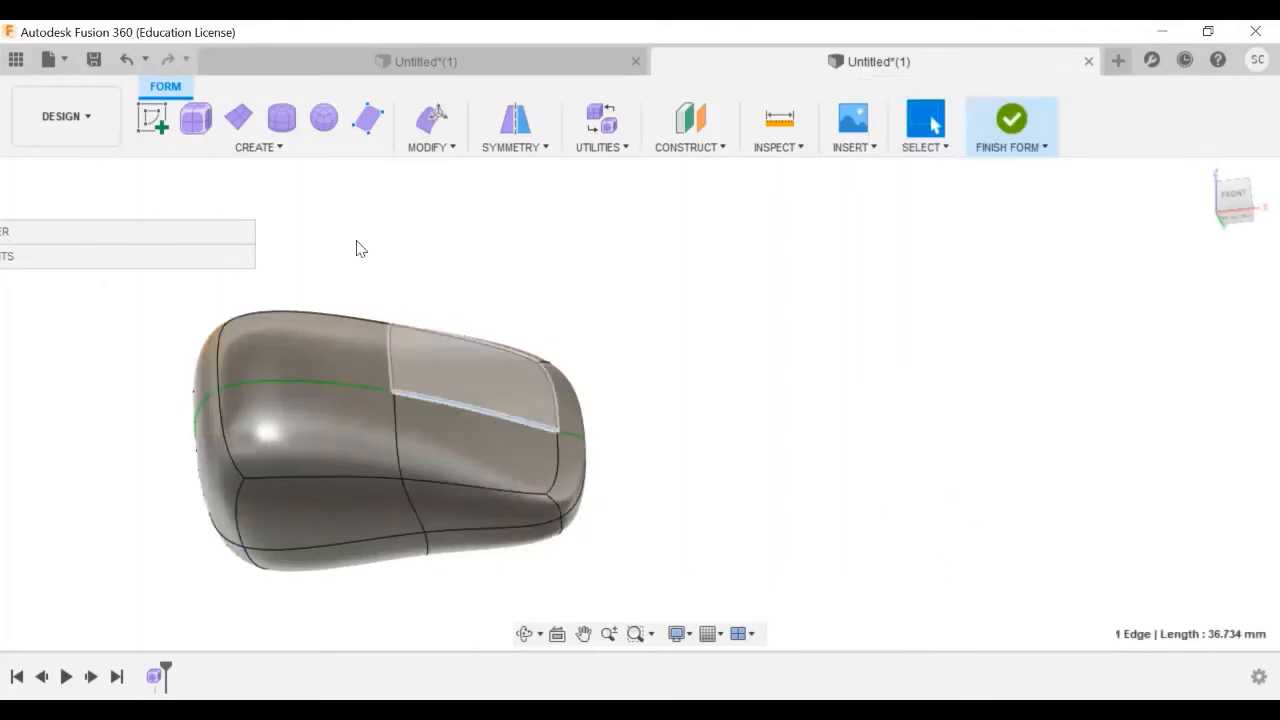
click(169, 122)
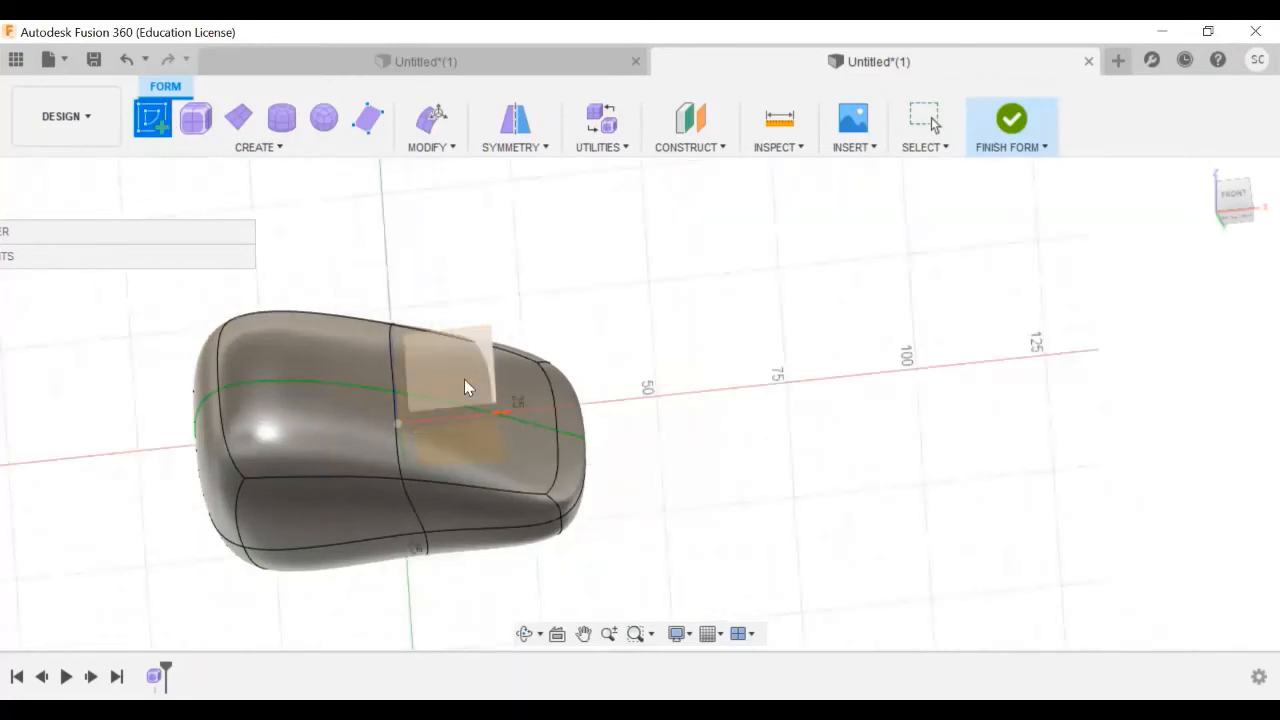
click(476, 443)
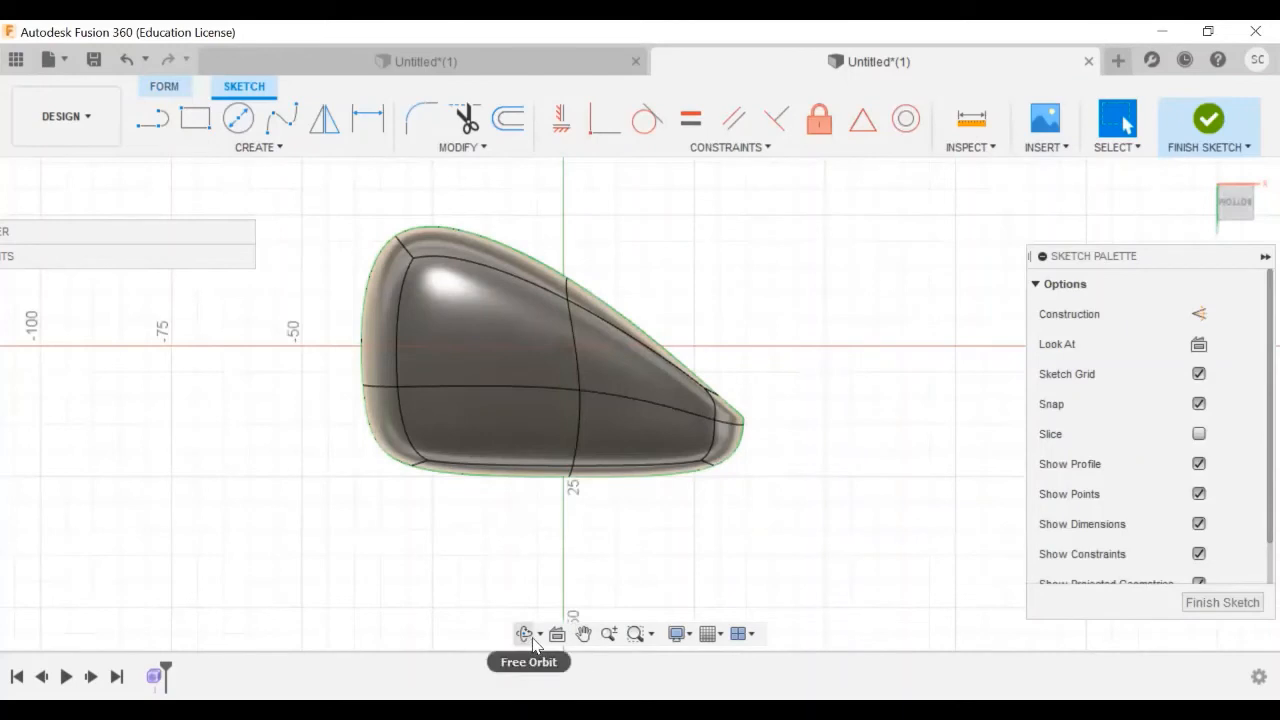
key(Escape)
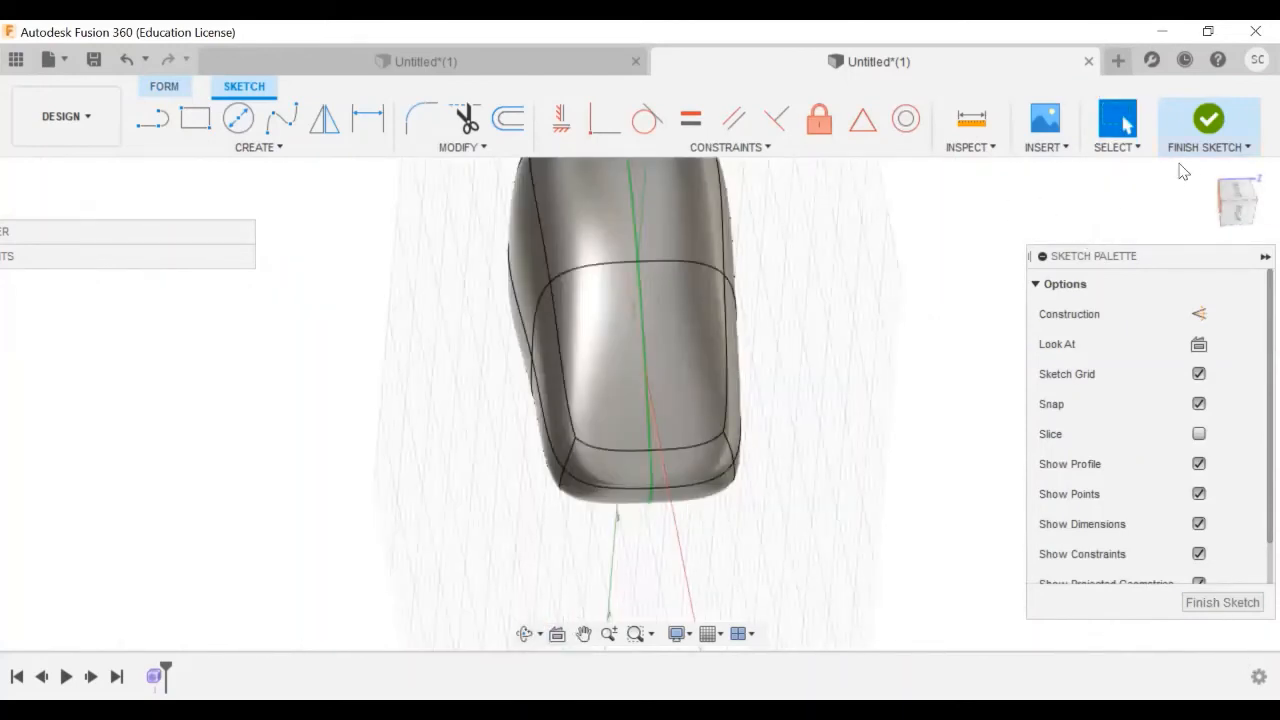
click(1199, 607)
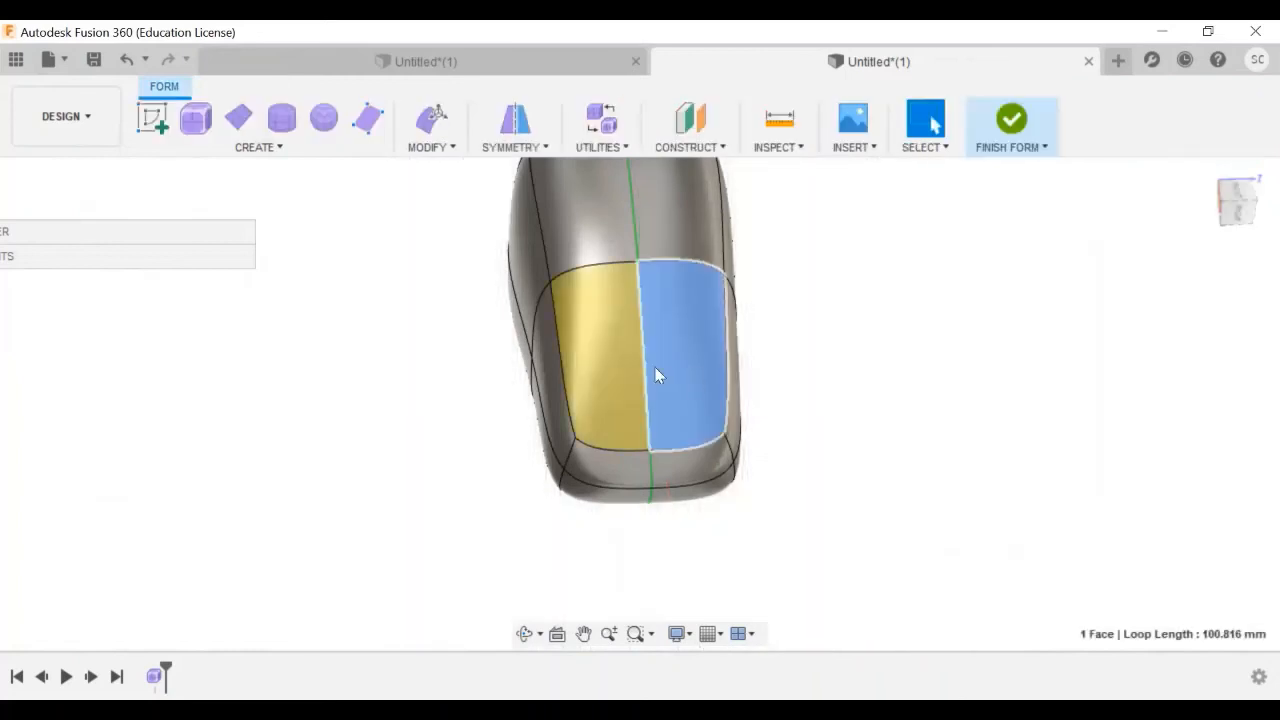
Start a sketch on the front plane and draw the first lines of a small outline across the mirror line in the finger area.
click(148, 126)
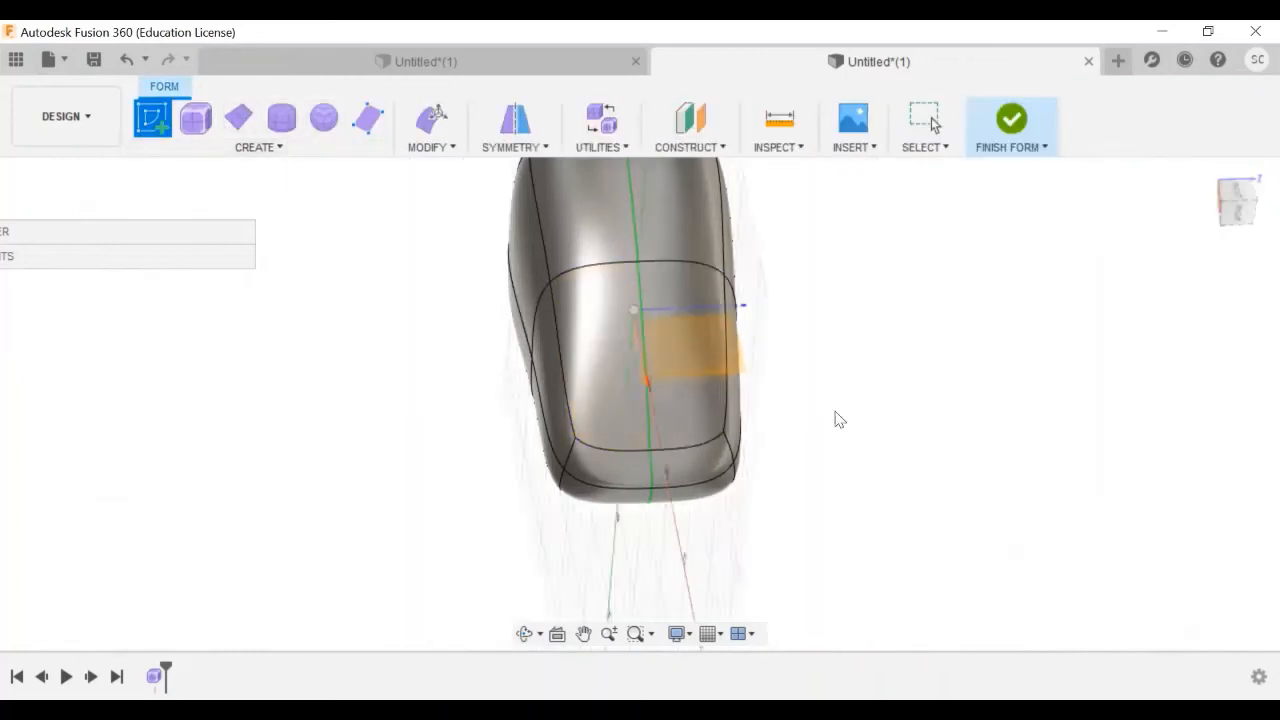
click(676, 358)
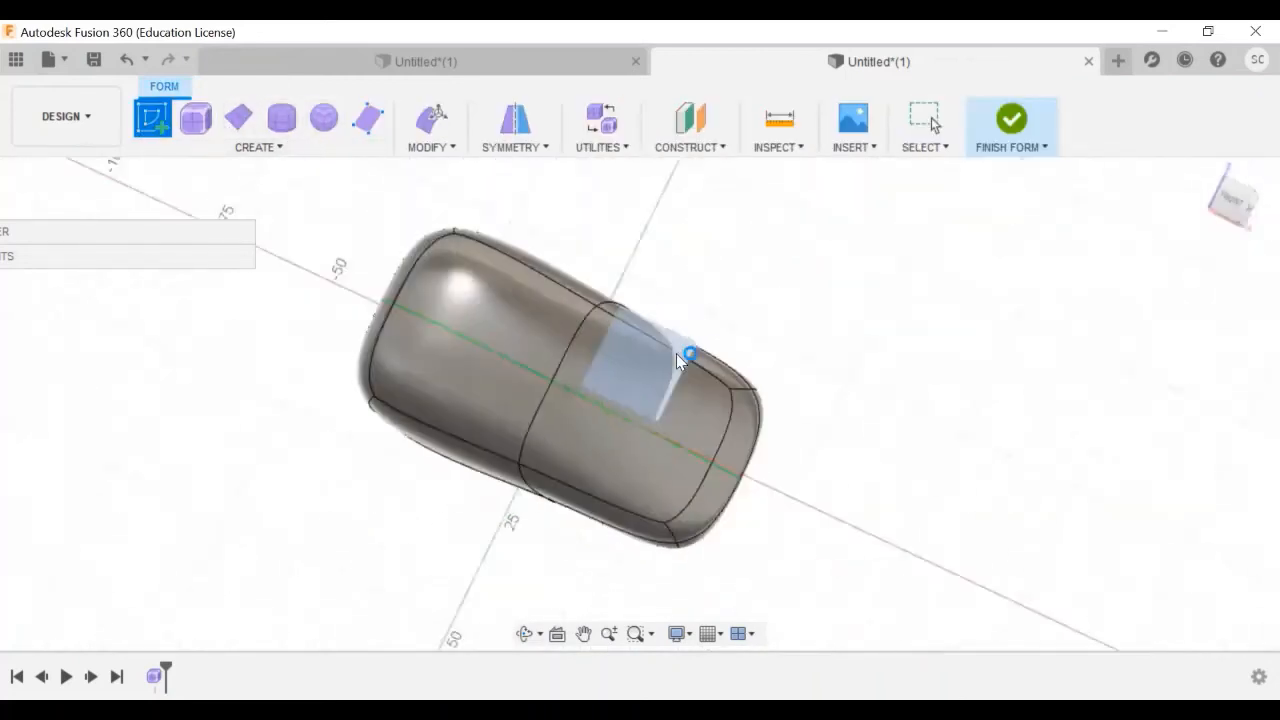
click(157, 125)
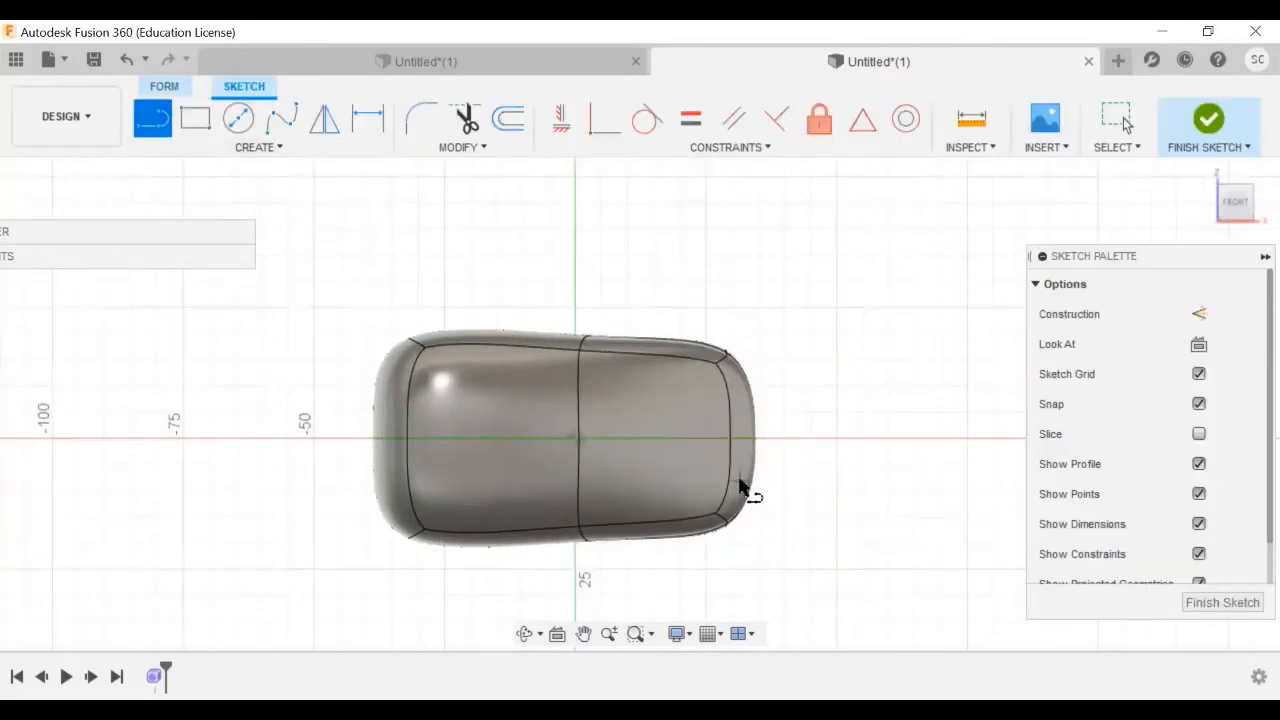
click(650, 434)
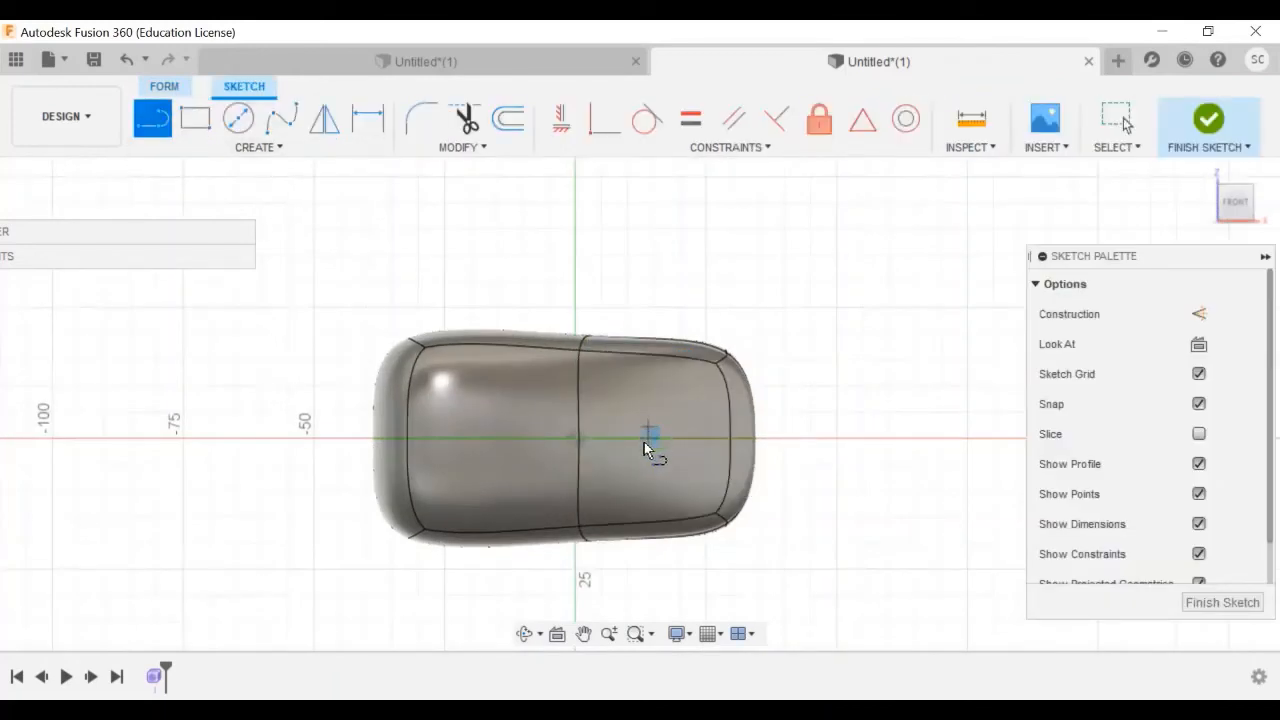
click(700, 452)
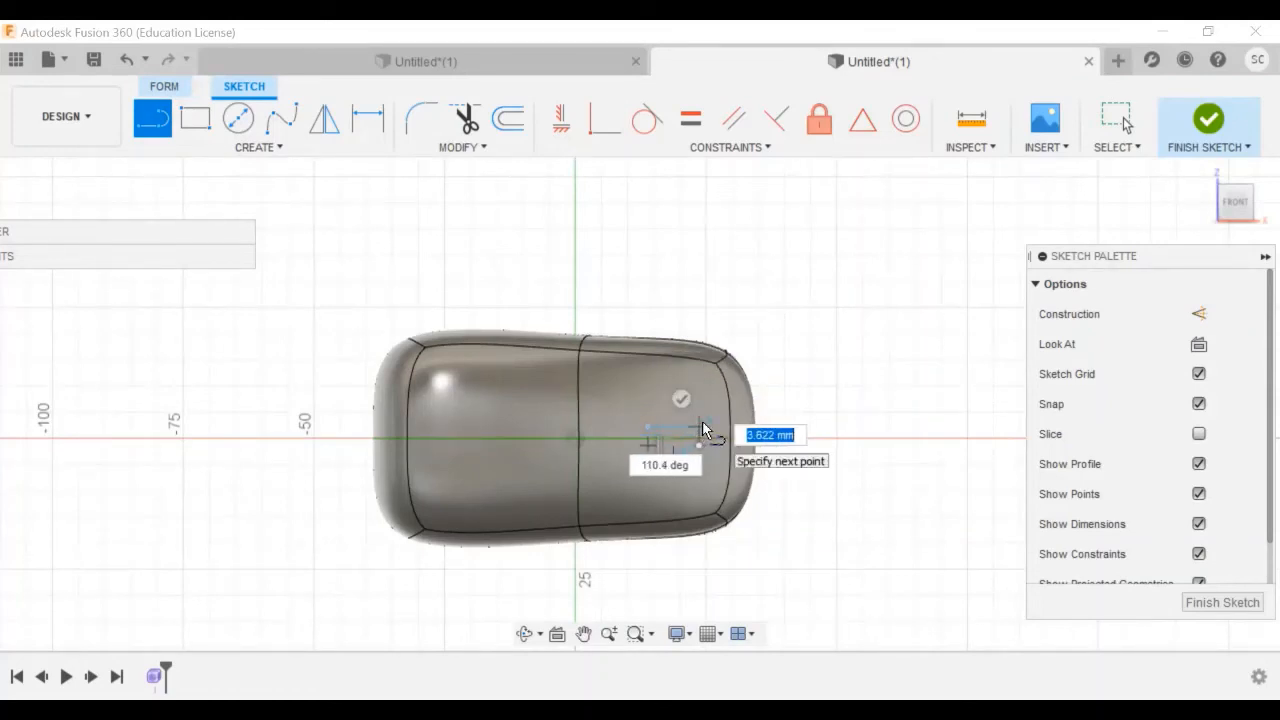
key(Escape)
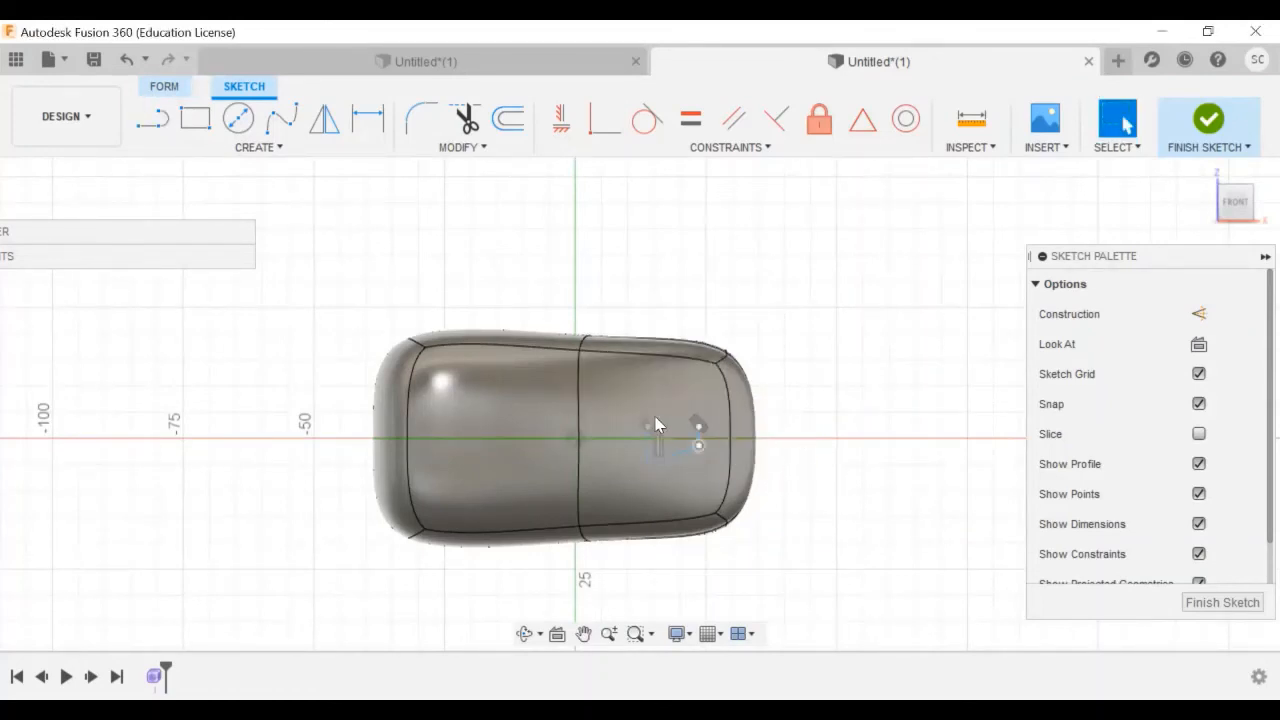
Try to close the small outline with another line and finish the sketch.
scroll(658, 423, up, 5)
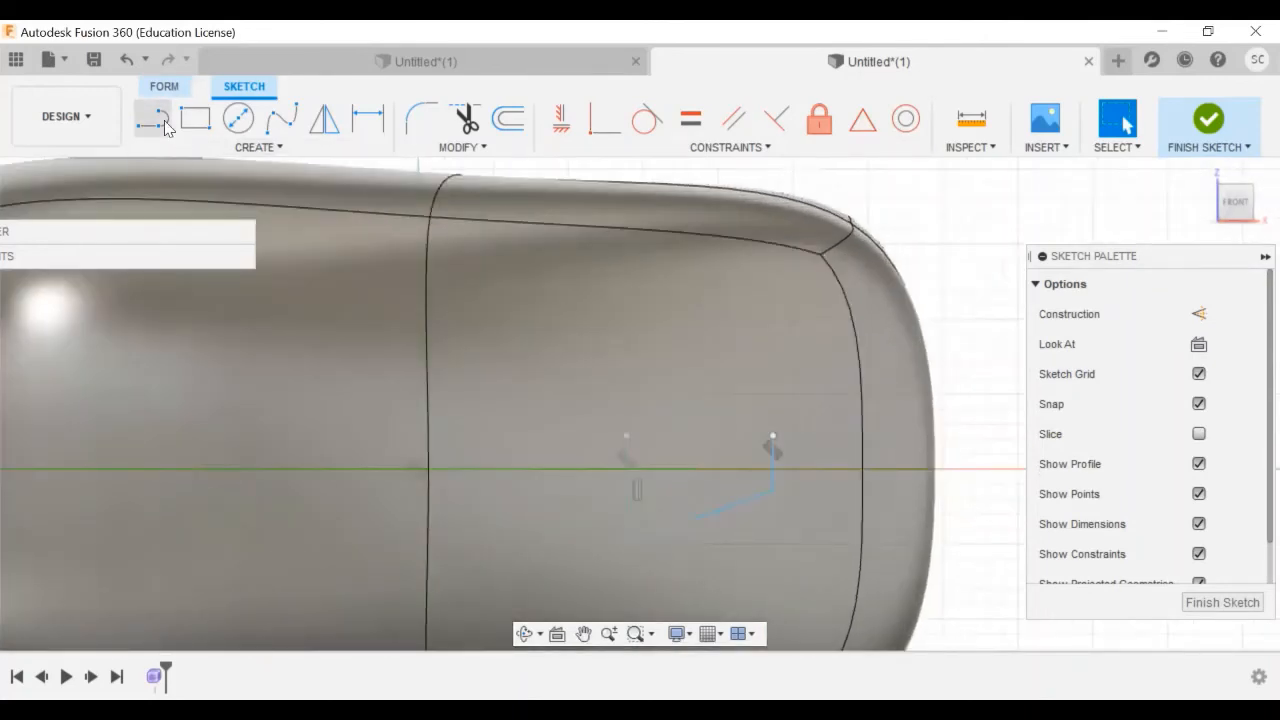
click(158, 122)
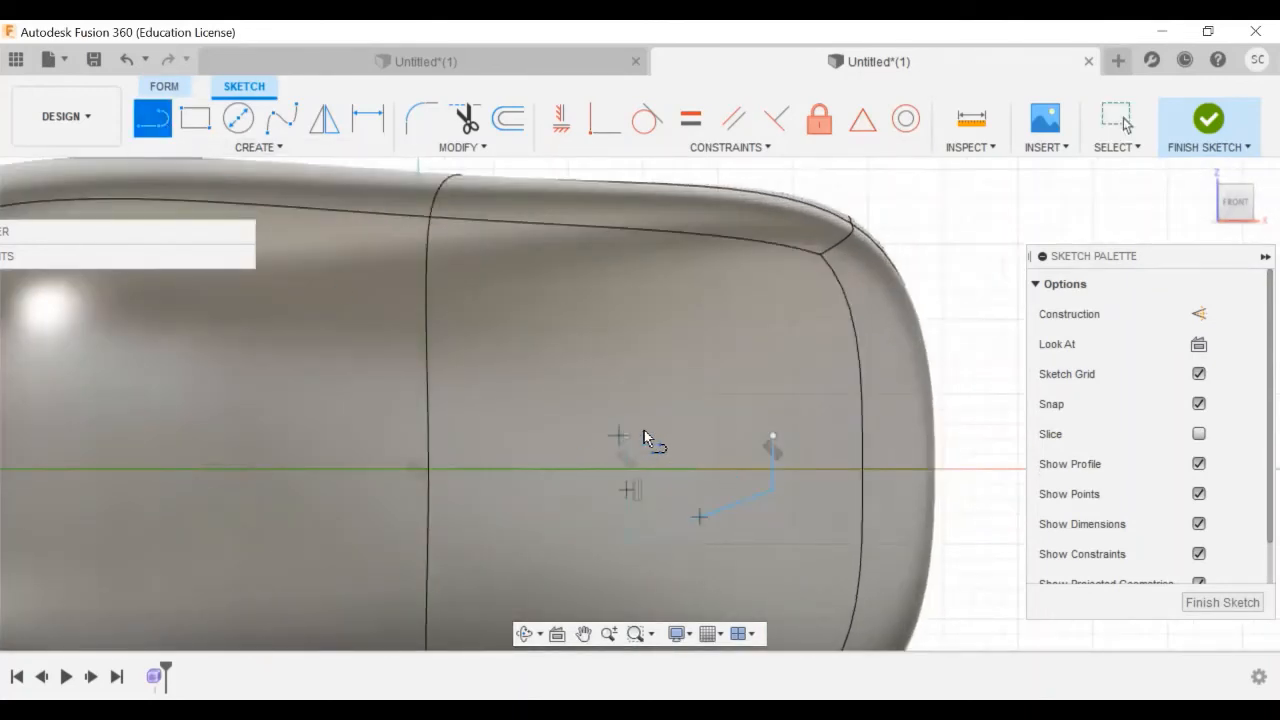
click(618, 435)
key(Escape)
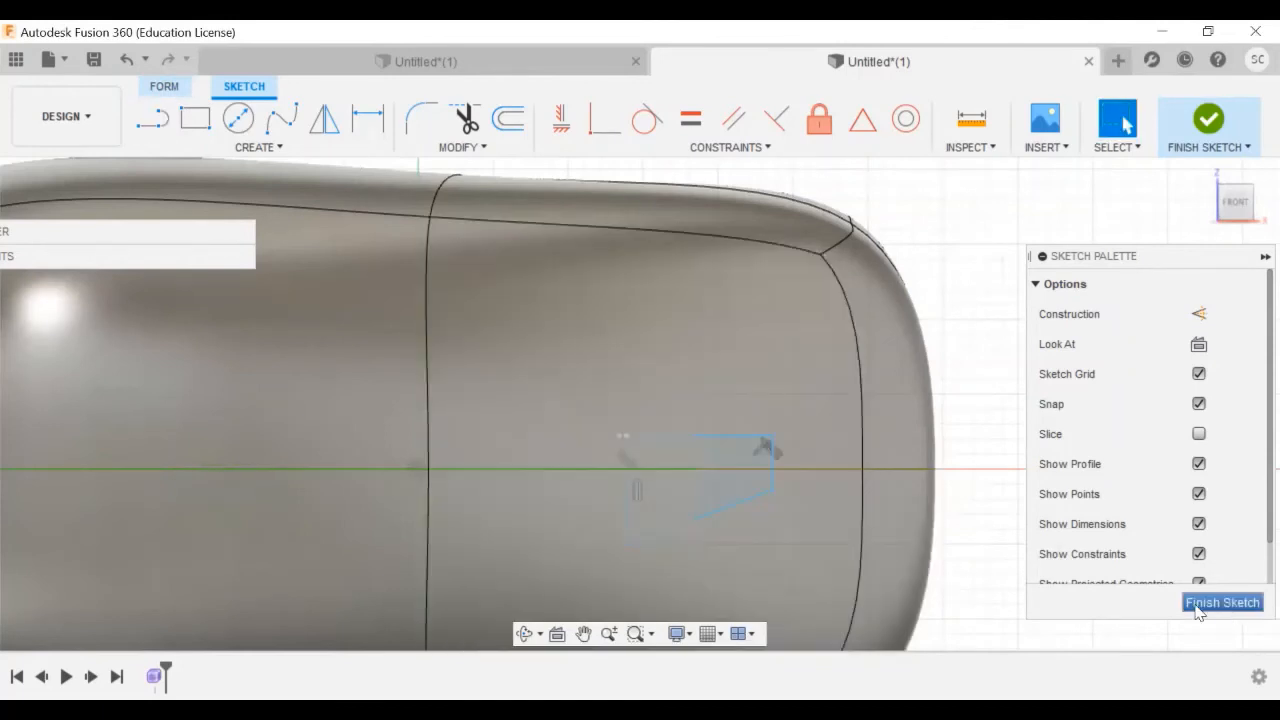
click(1198, 604)
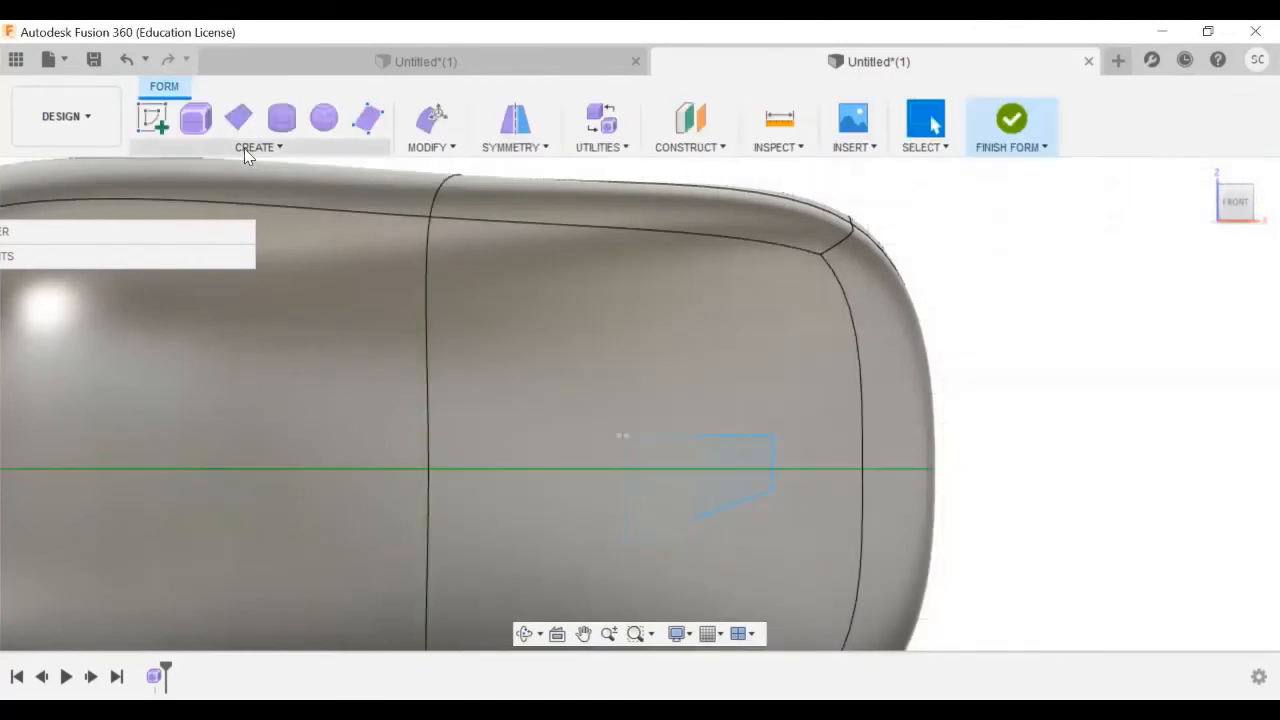
Try to extrude the sketched outline, undo the sketch geometry and return to the form.
click(208, 141)
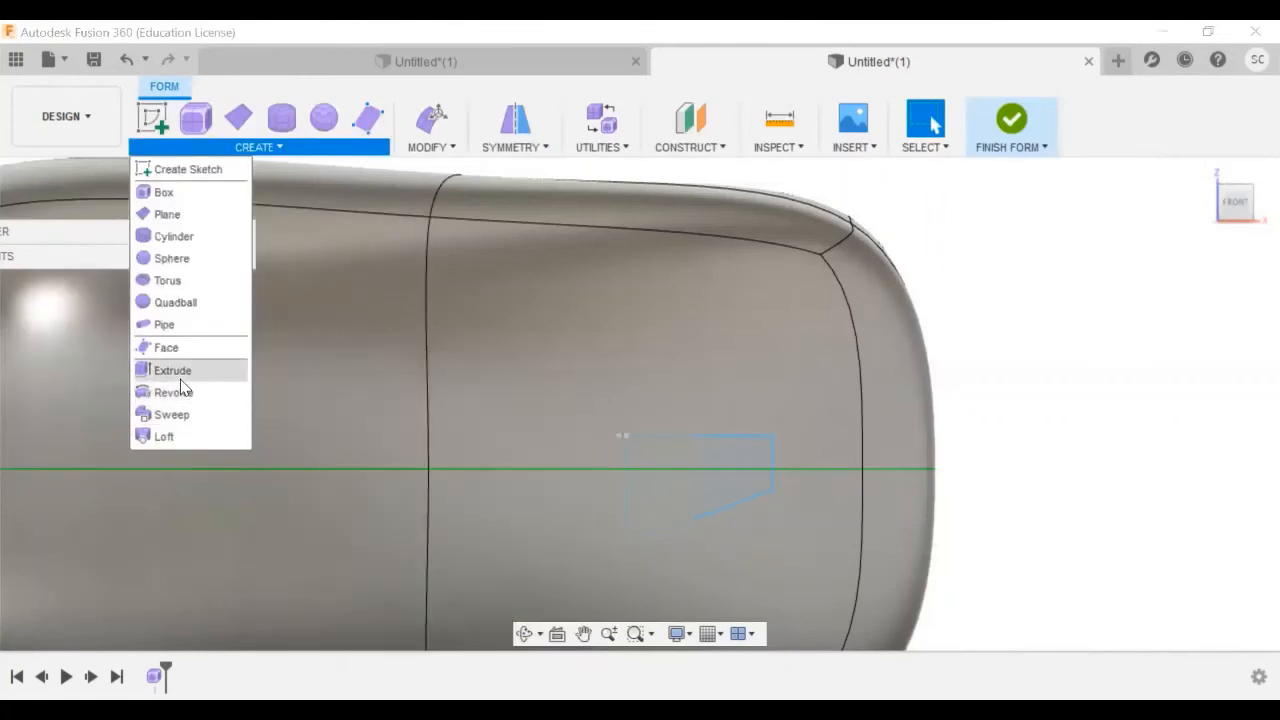
click(180, 372)
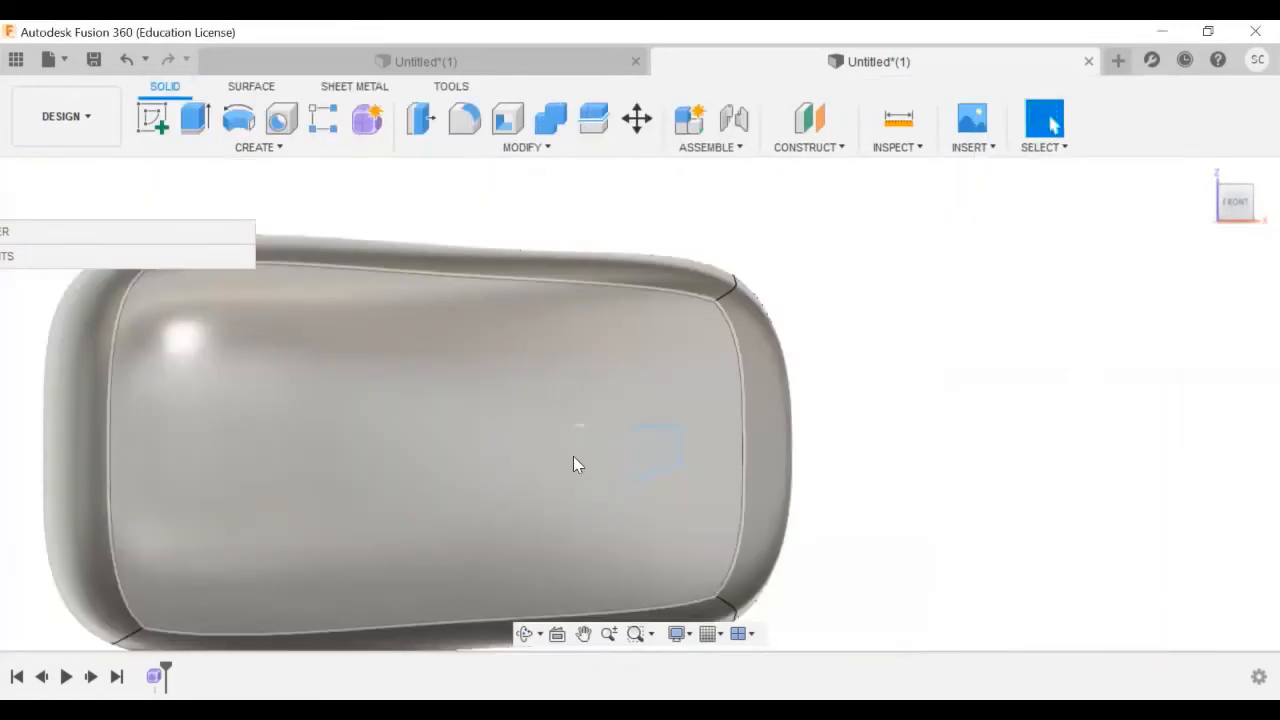
scroll(609, 440, down, 2)
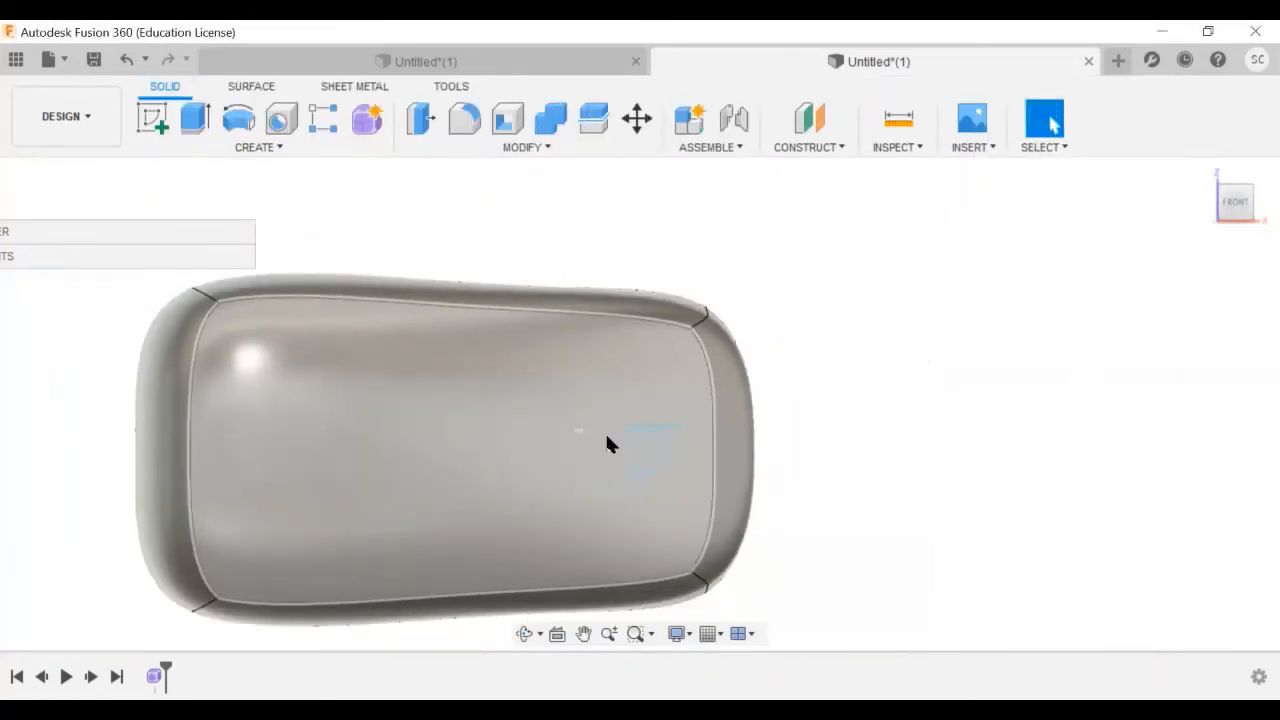
click(600, 434)
click(884, 485)
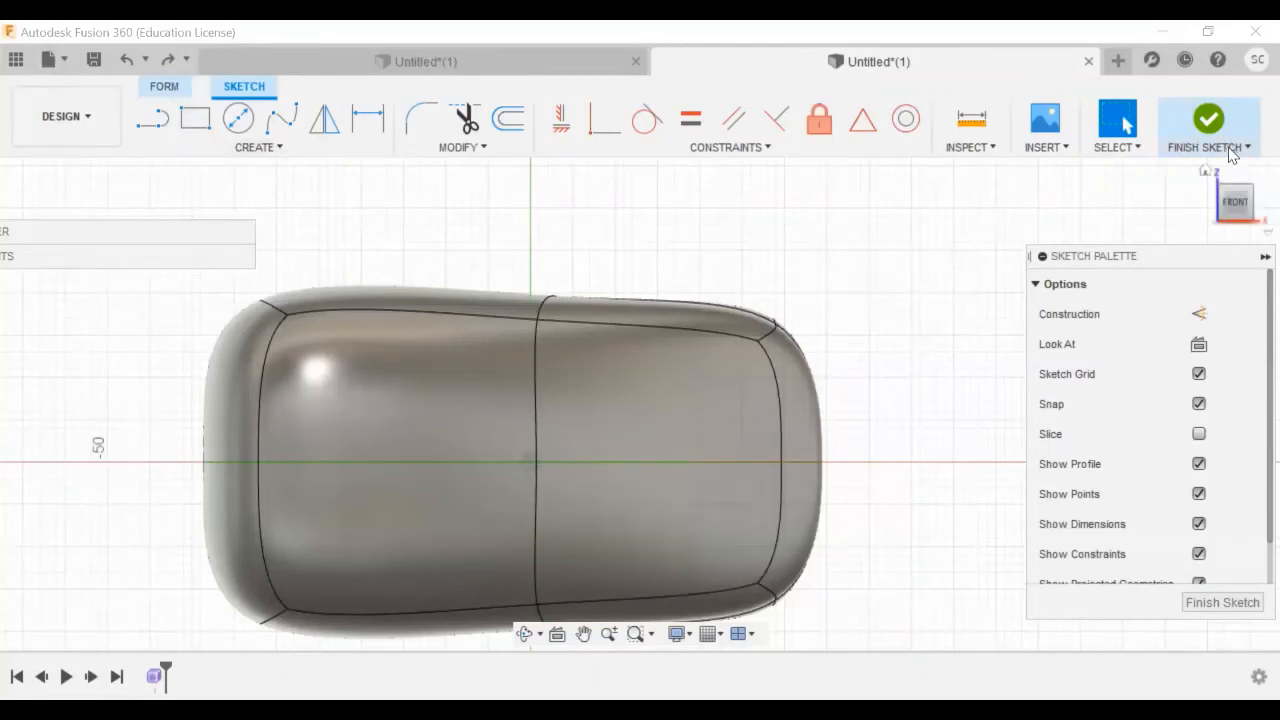
click(1210, 120)
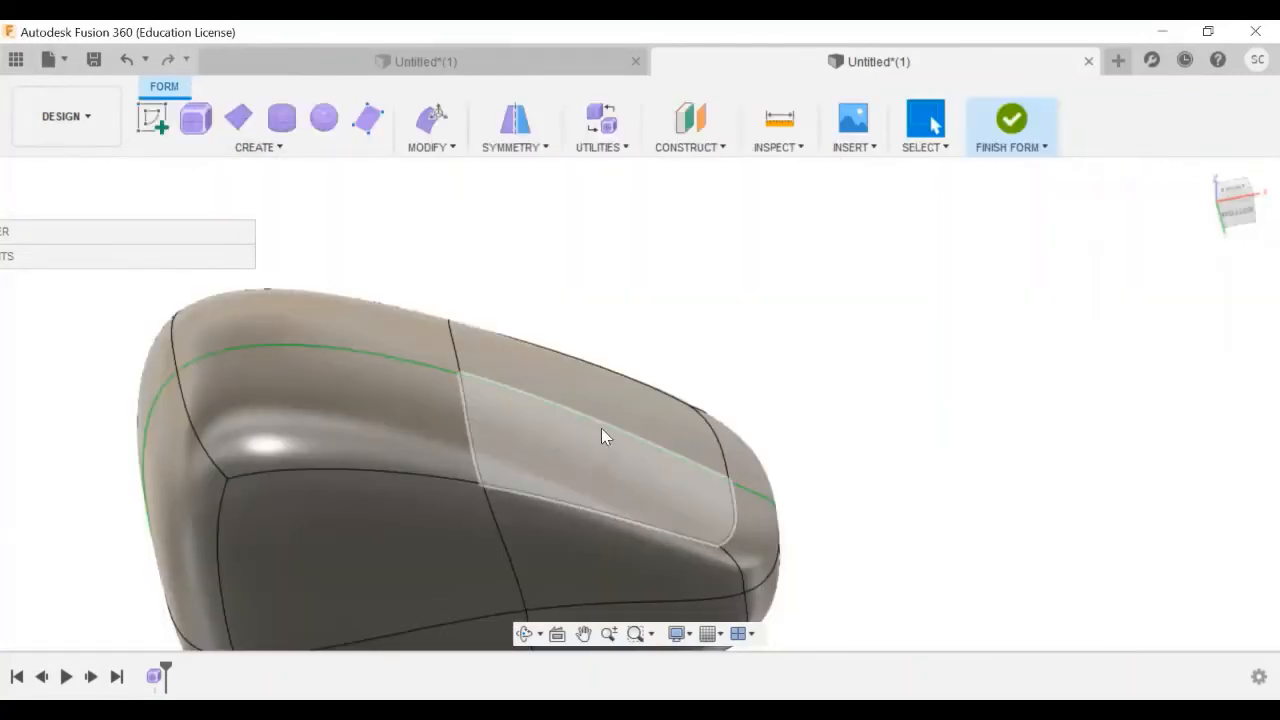
click(616, 429)
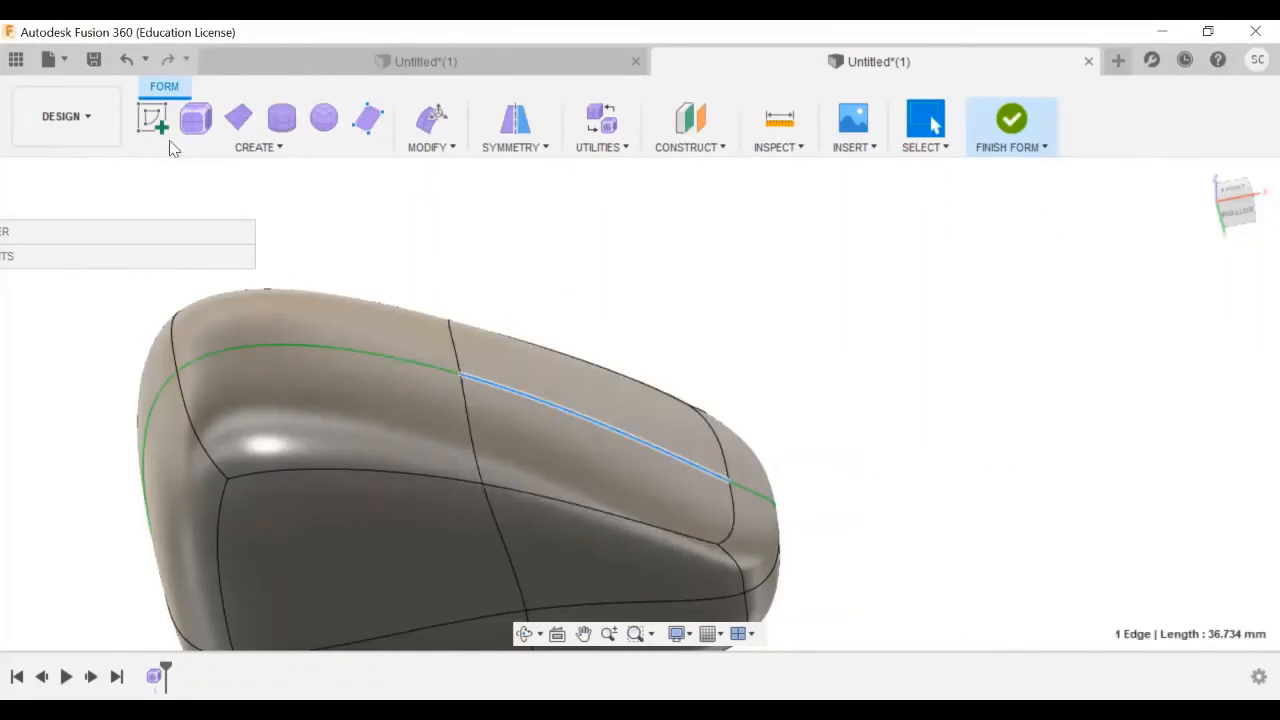
click(222, 148)
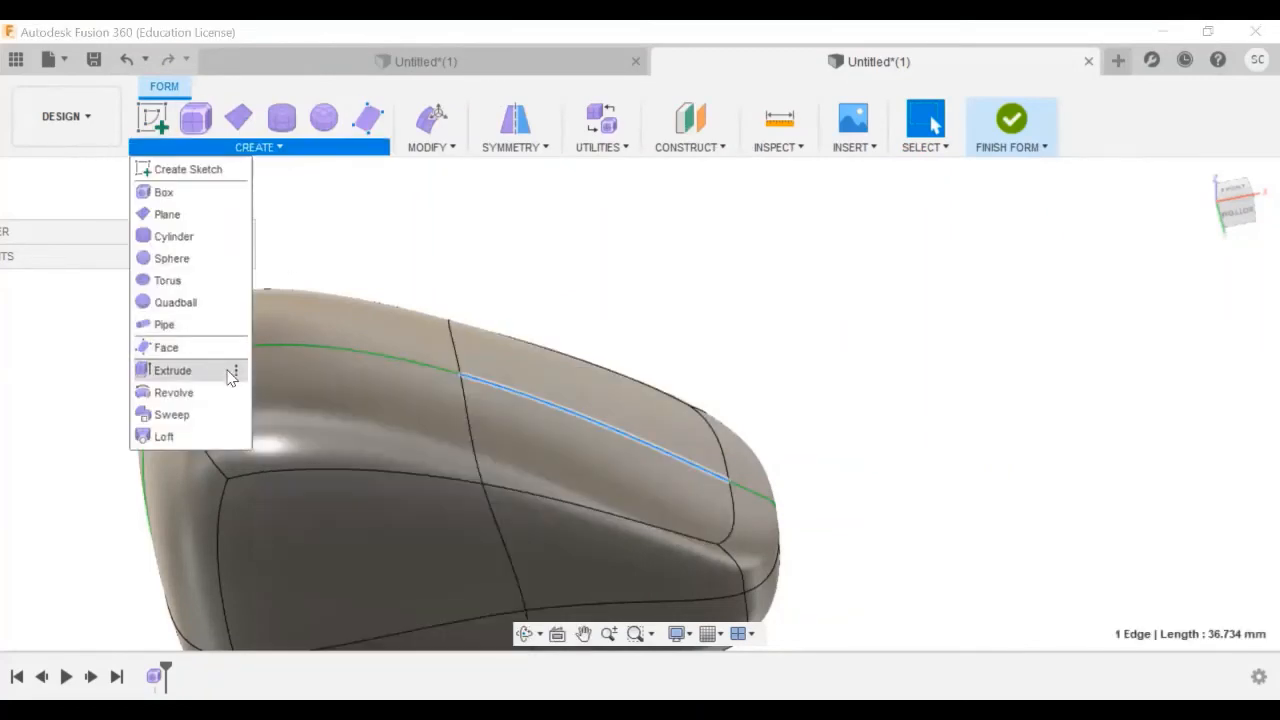
click(172, 370)
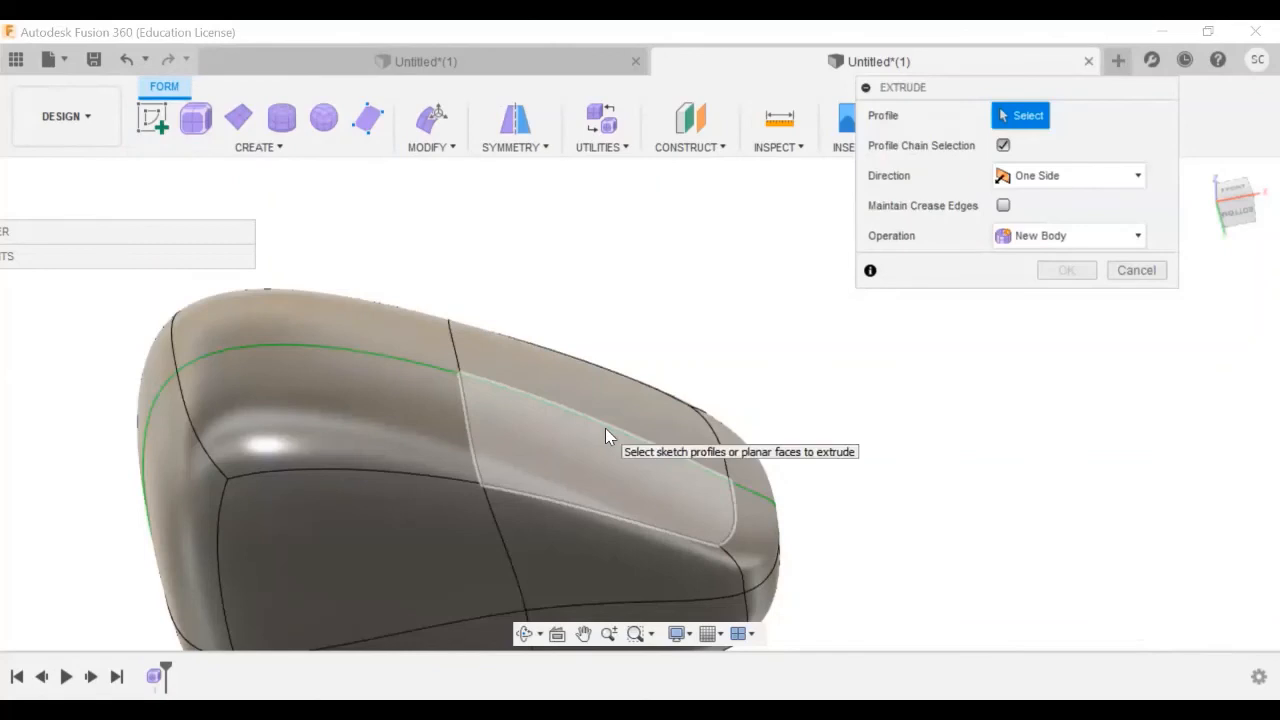
click(1136, 271)
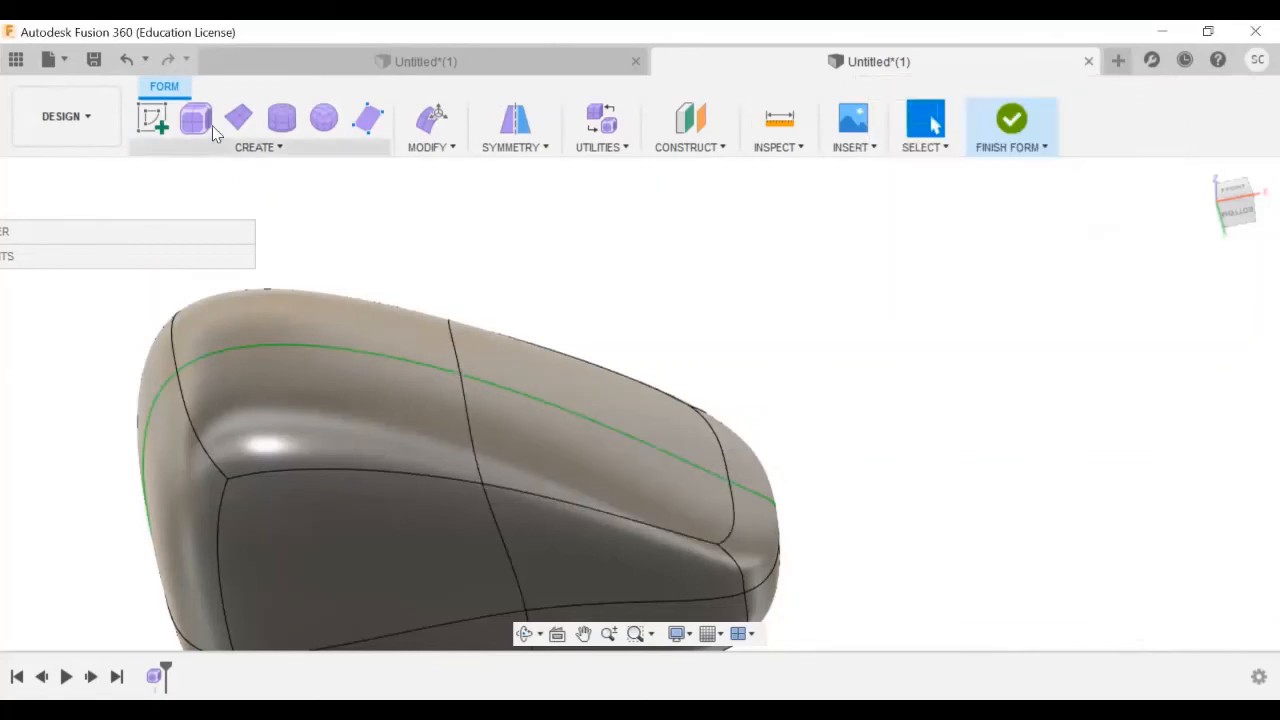
Create a new-body T-spline box 22 mm long, 4 mm wide and -5 mm high on the mirror line between the finger areas.
click(225, 147)
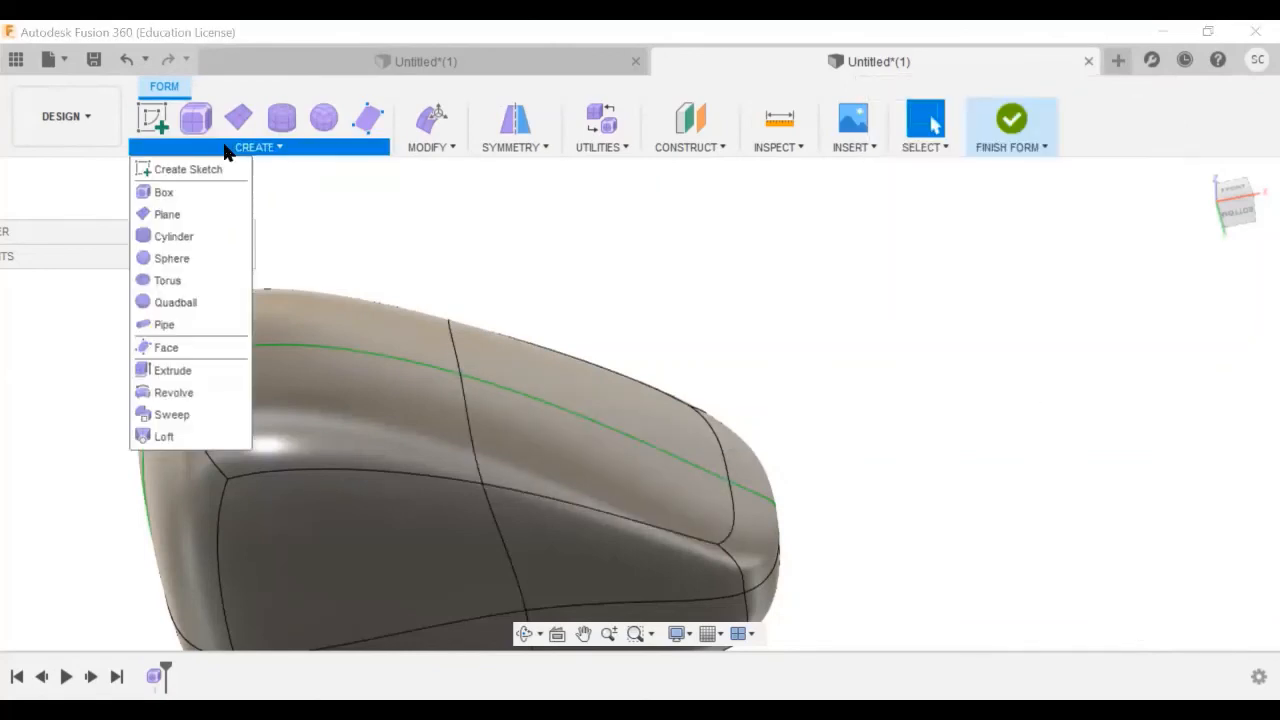
click(193, 194)
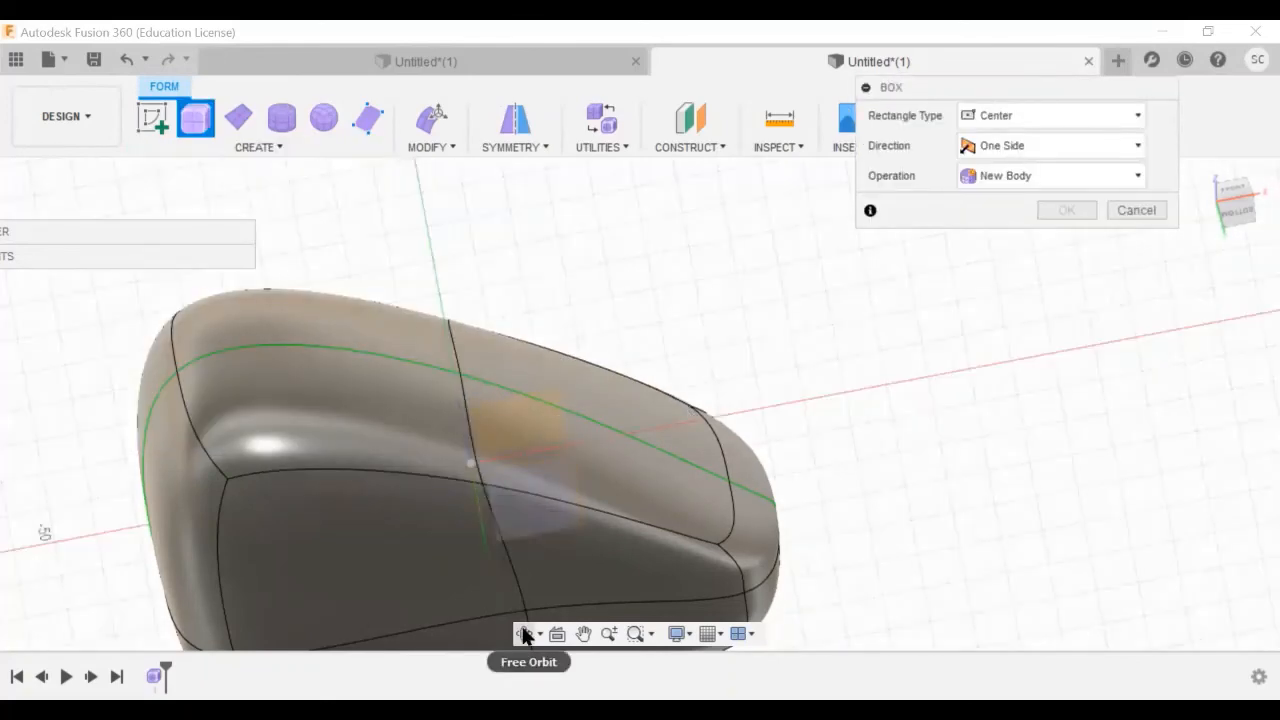
click(526, 636)
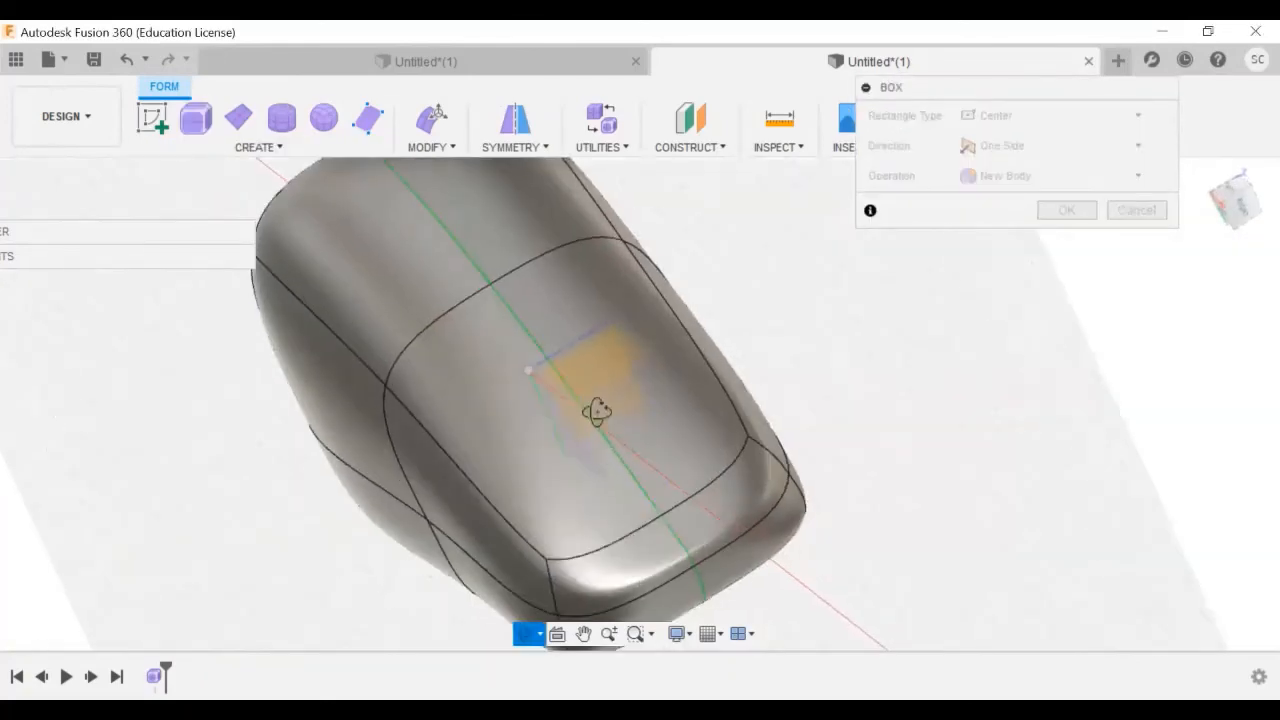
key(Escape)
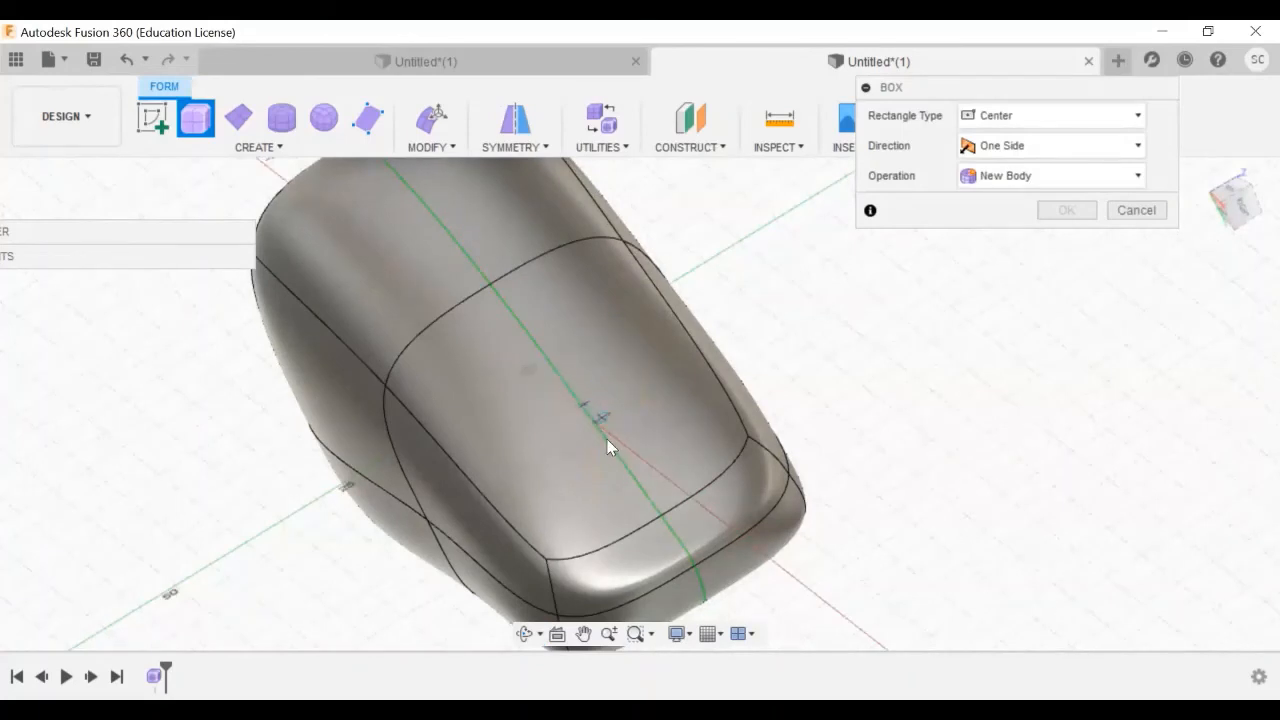
click(608, 441)
scroll(628, 420, up, 5)
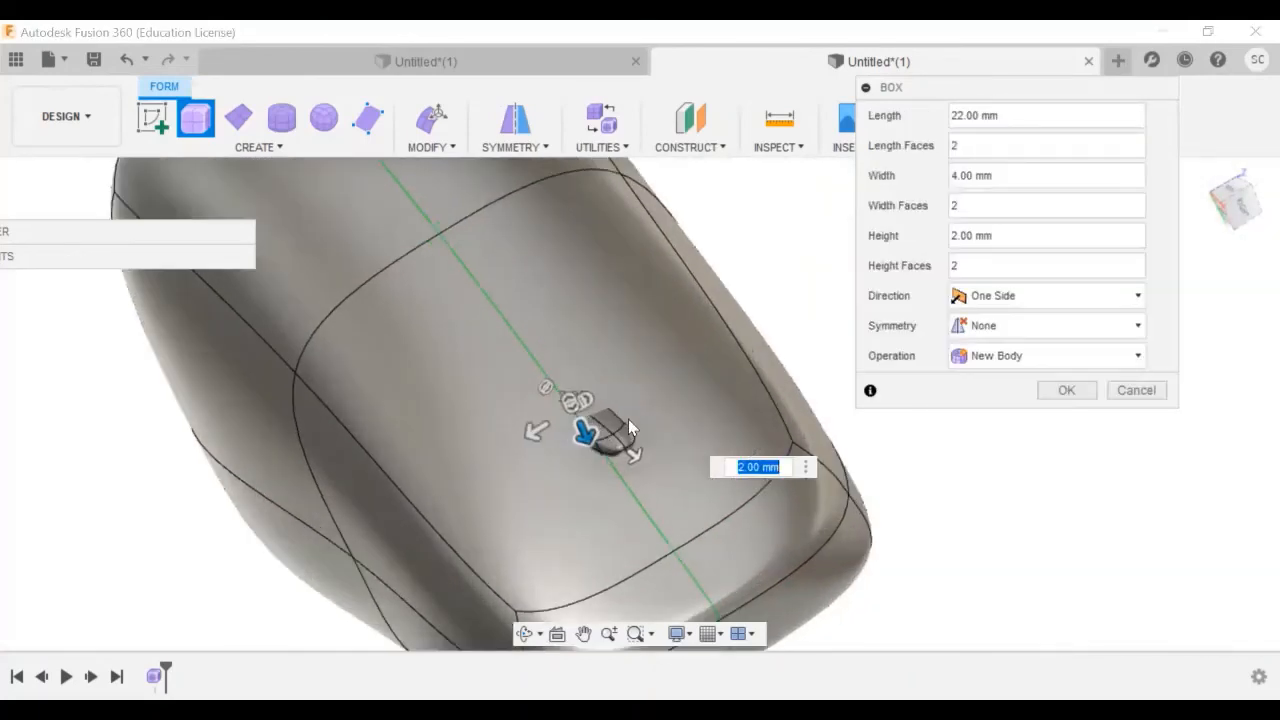
scroll(628, 420, up, 4)
scroll(627, 421, down, 2)
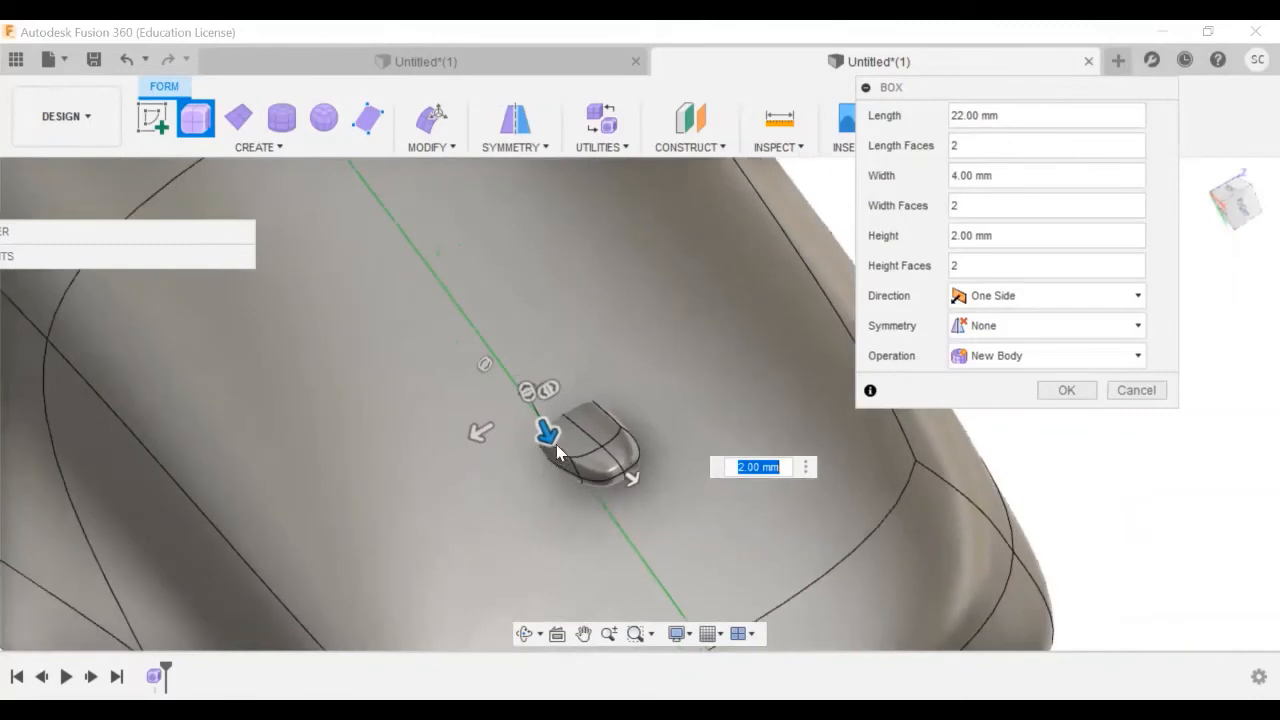
drag(550, 440, 496, 334)
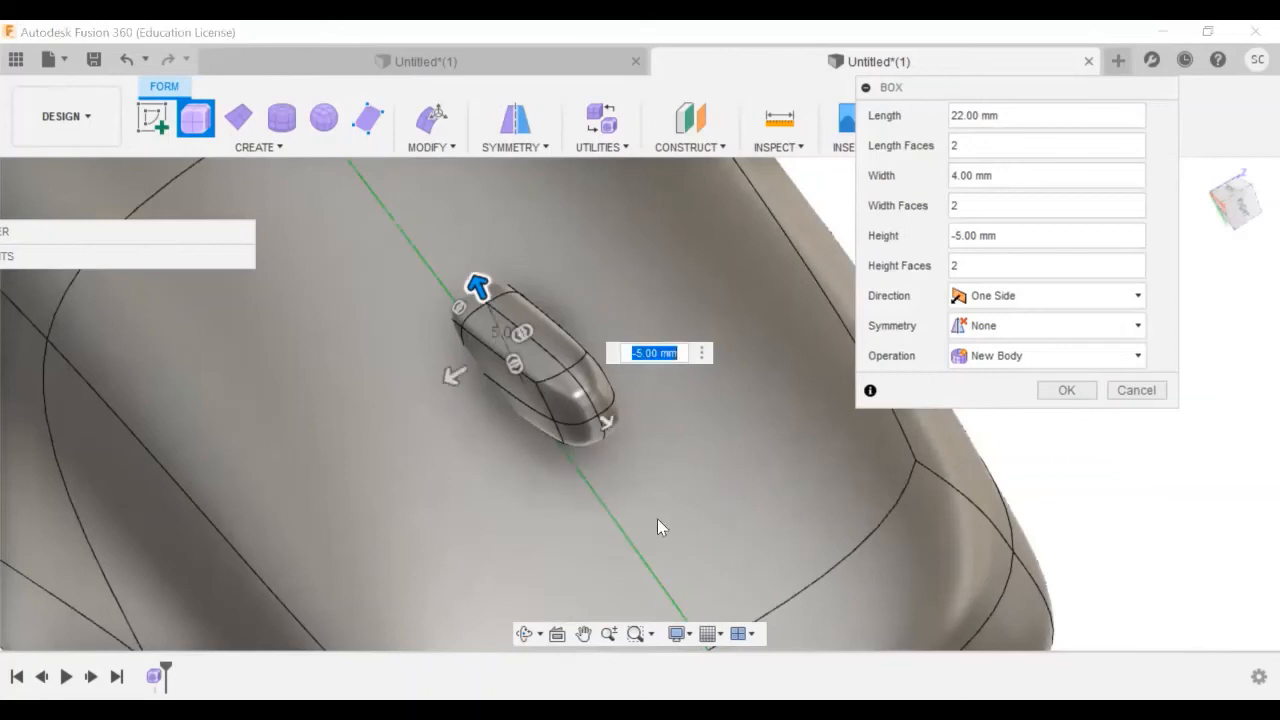
key(Return)
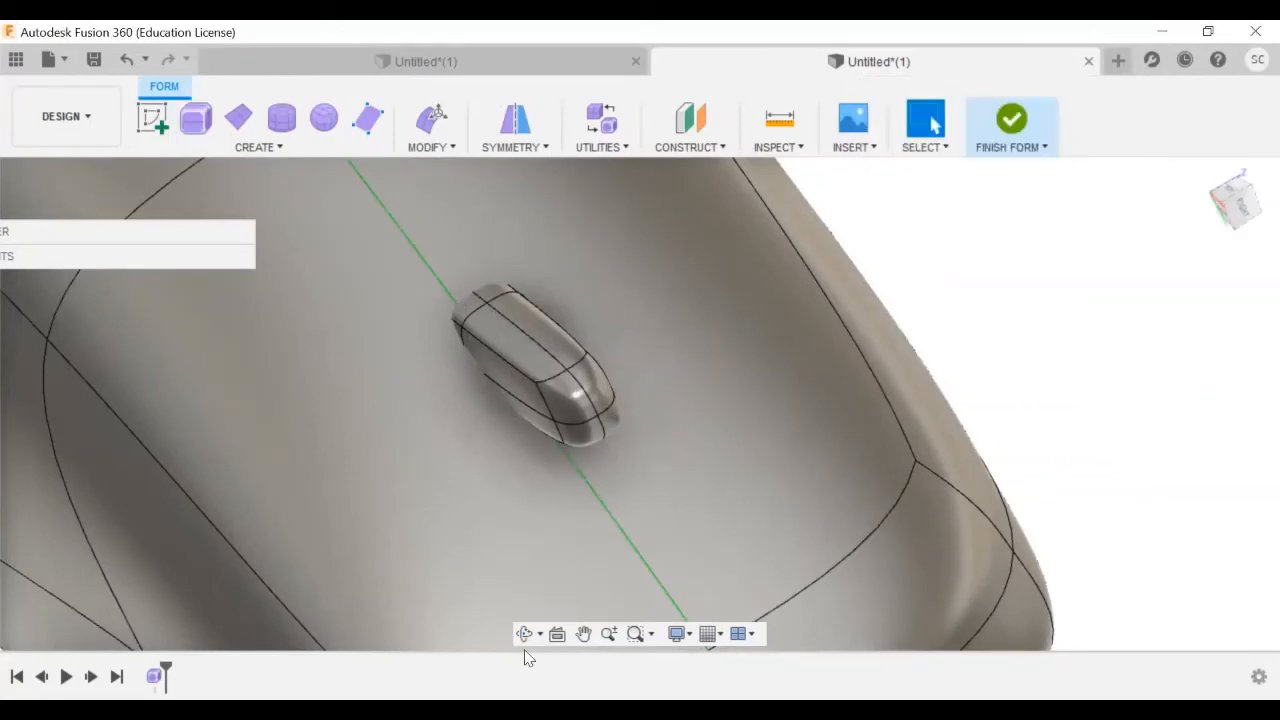
Move one outer end face of the small box in plane by about 0.9 mm and 8.7 mm toward the body with Edit Form.
shift+middle_drag(550, 524, 594, 561)
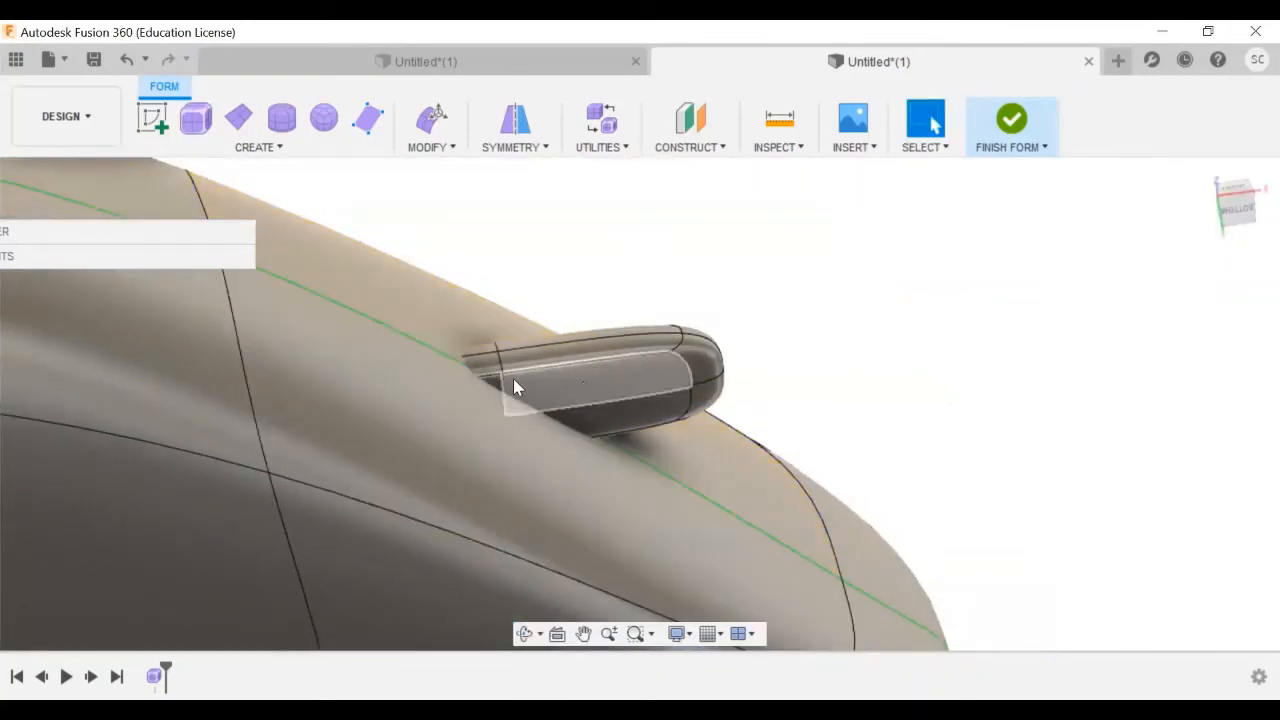
click(700, 365)
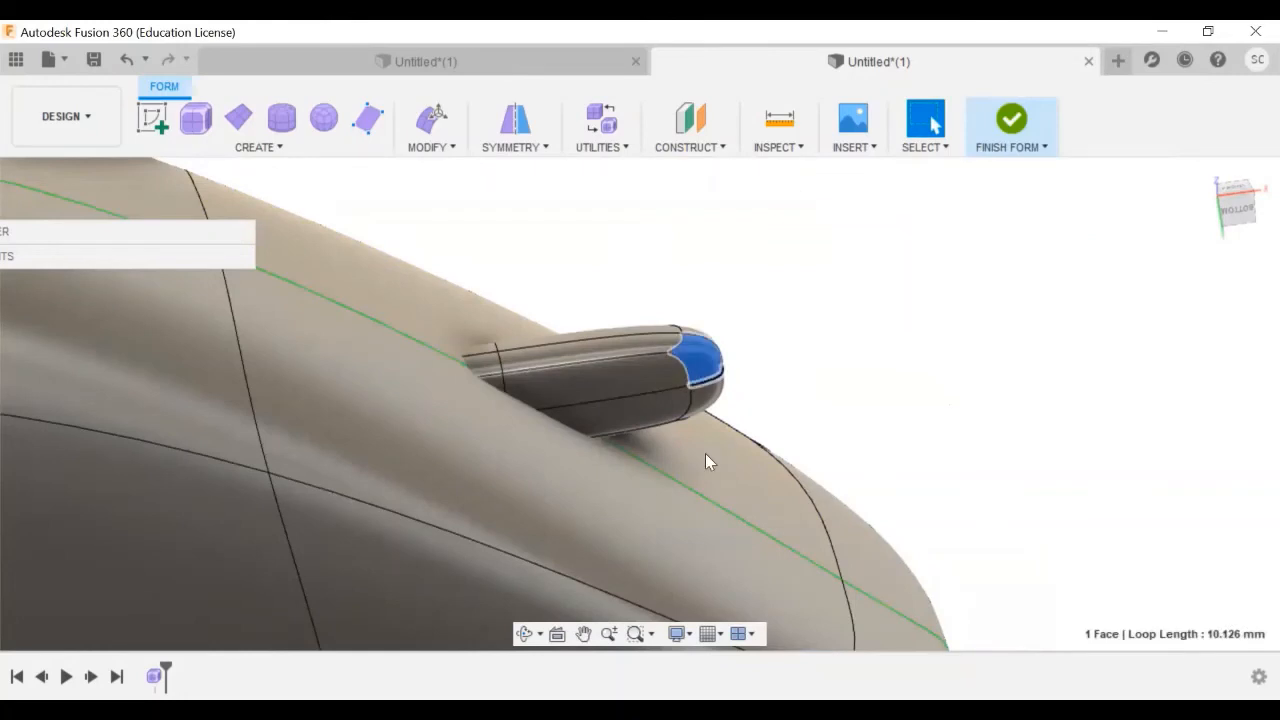
click(432, 120)
drag(749, 349, 734, 535)
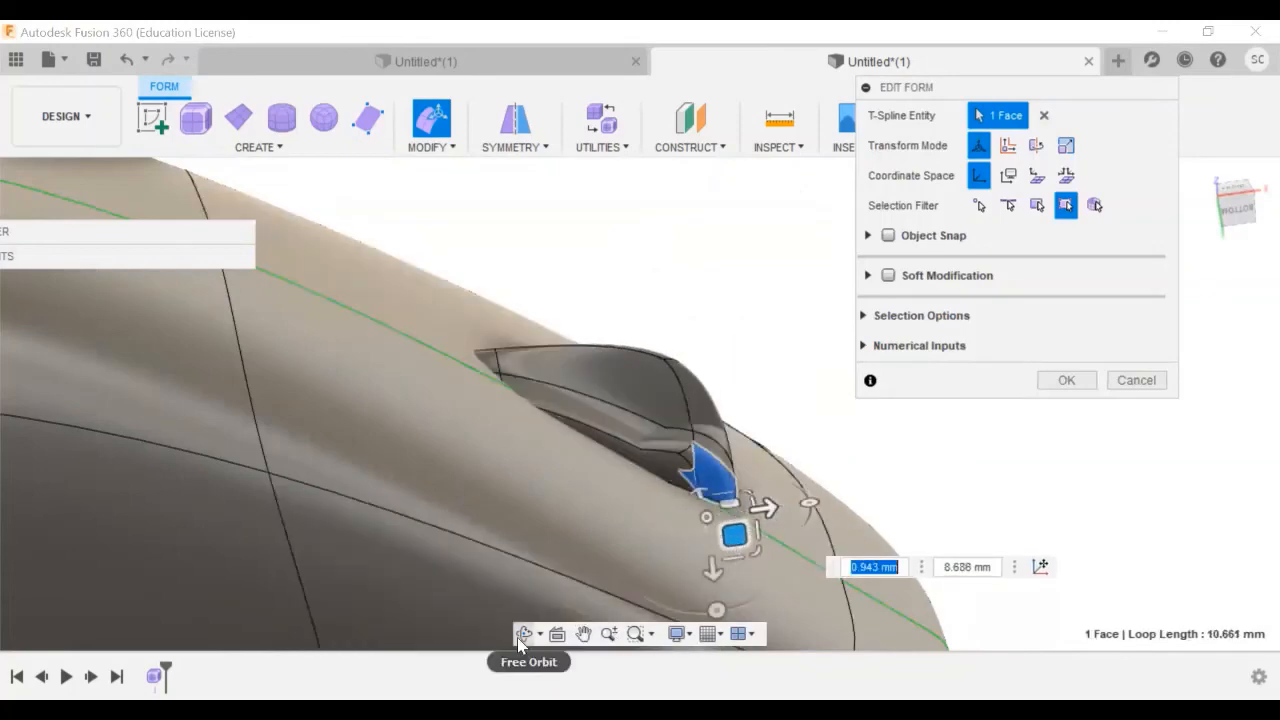
Move the protruding face at the other side of the small box in plane, down toward the body surface.
click(517, 637)
drag(470, 480, 234, 547)
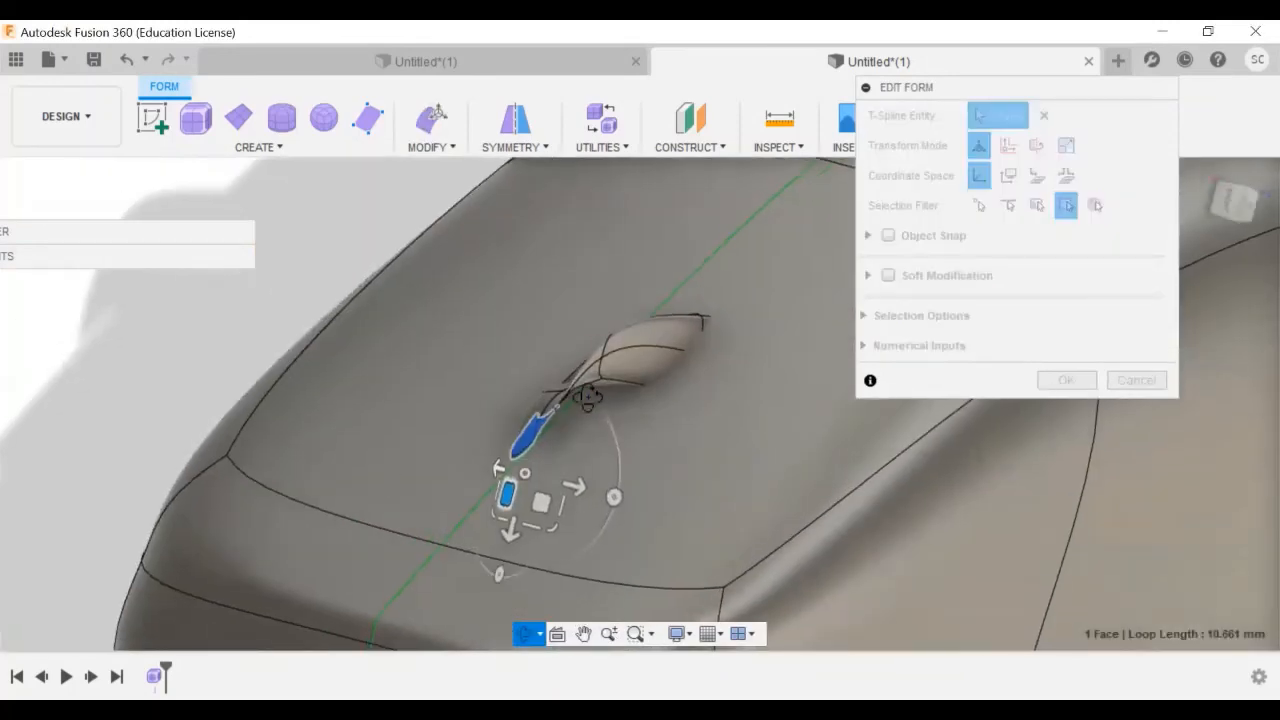
key(Escape)
click(633, 341)
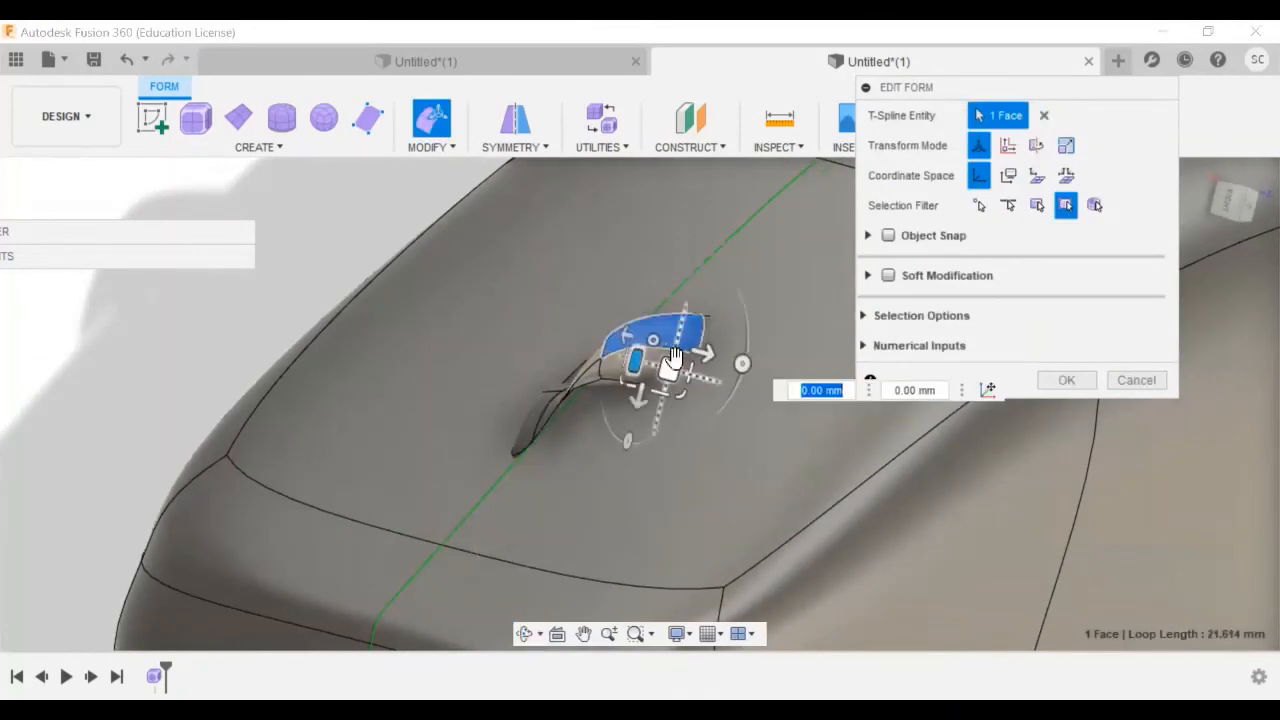
drag(640, 360, 594, 547)
Reposition the curved face beside the small box's rounded end, shifting it 2 mm along one axis with Edit Form.
click(585, 394)
drag(675, 422, 657, 360)
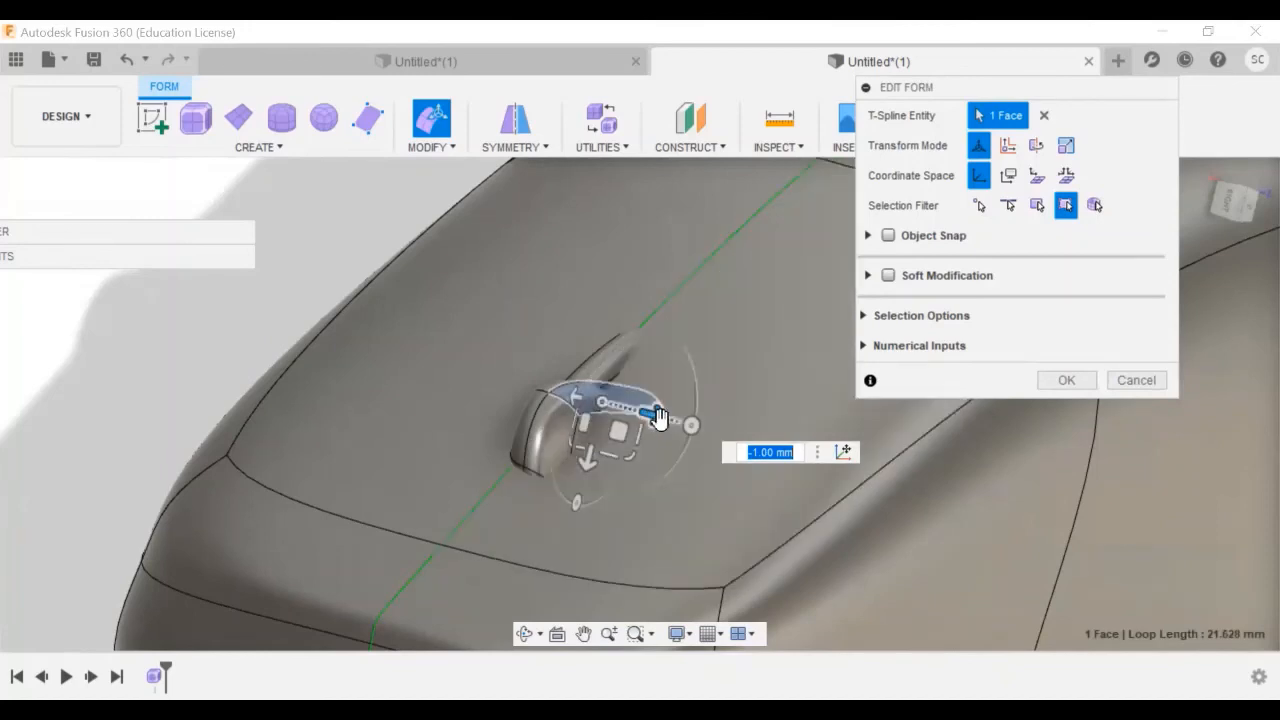
drag(660, 420, 697, 446)
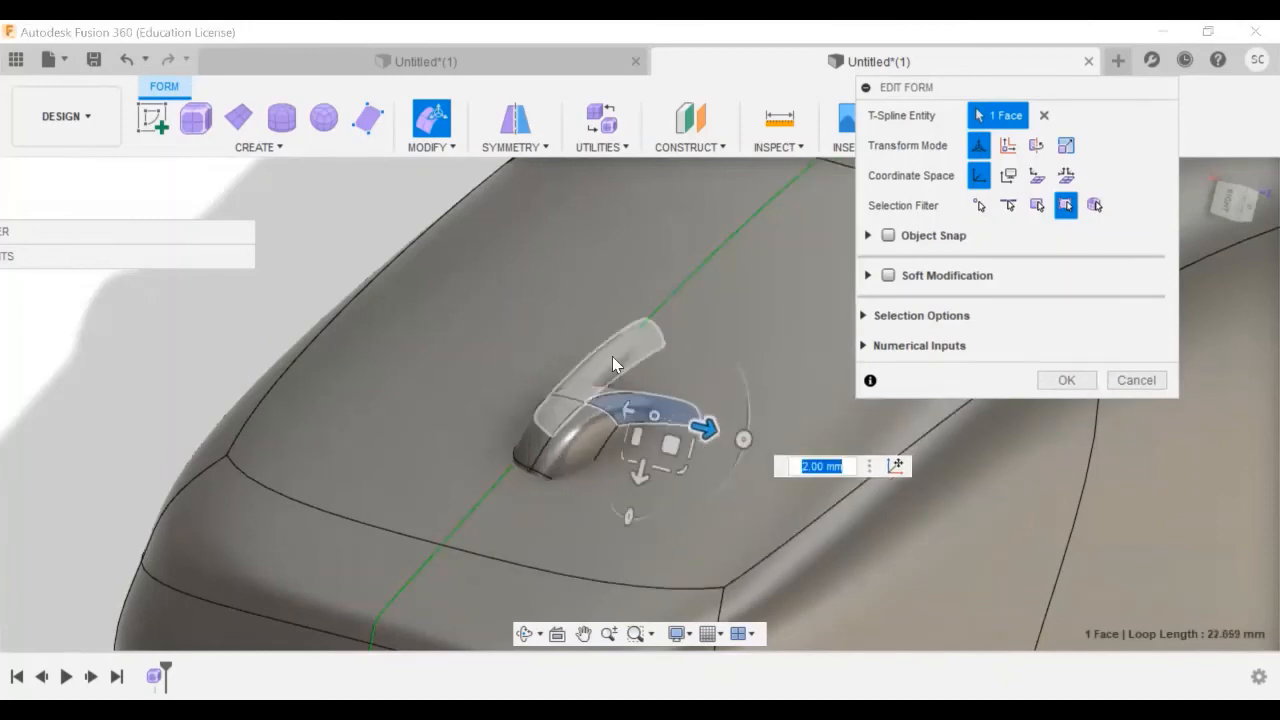
Move the small box's long protruding face by -13 mm so it sinks into the body, and apply the form edit.
click(612, 356)
drag(647, 392, 692, 398)
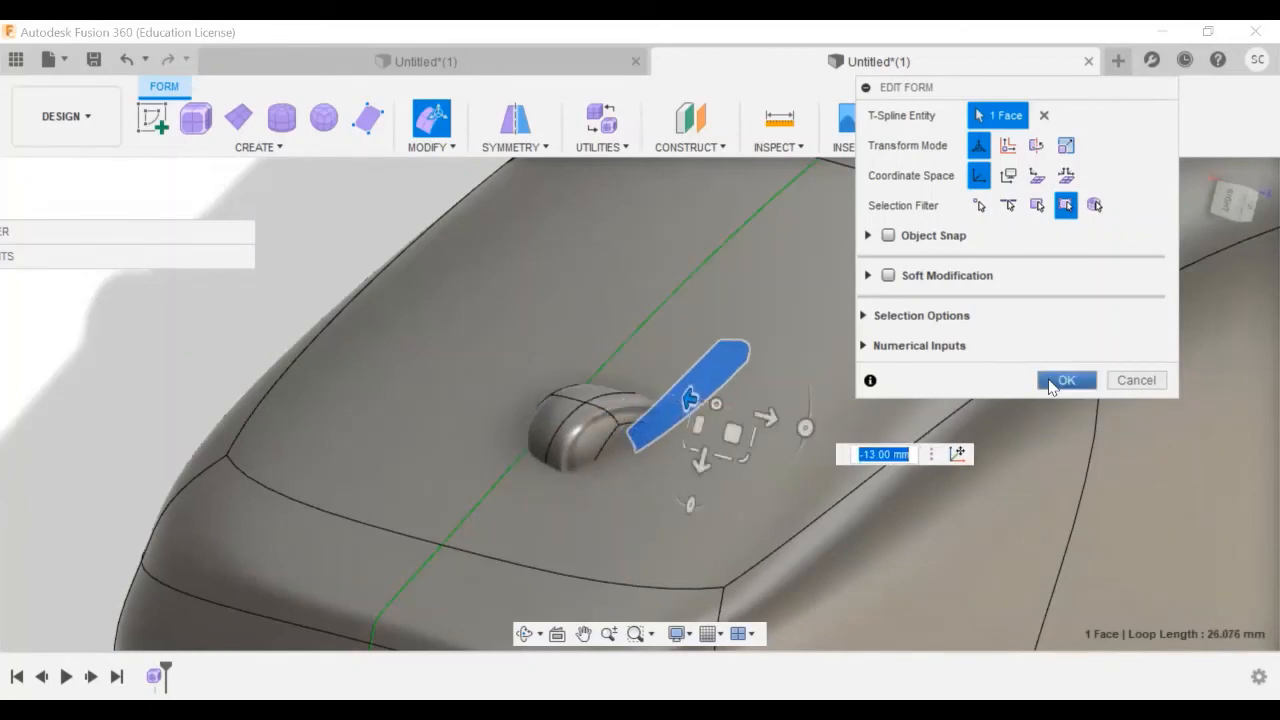
click(1064, 381)
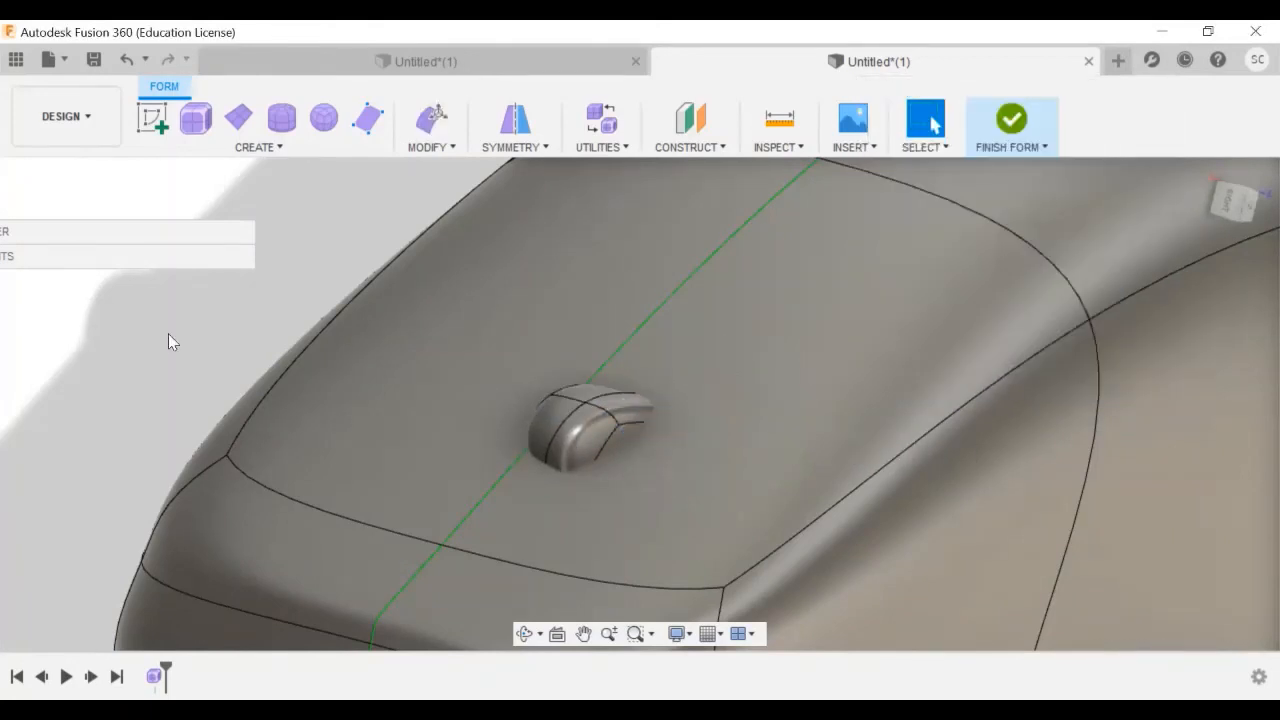
click(527, 638)
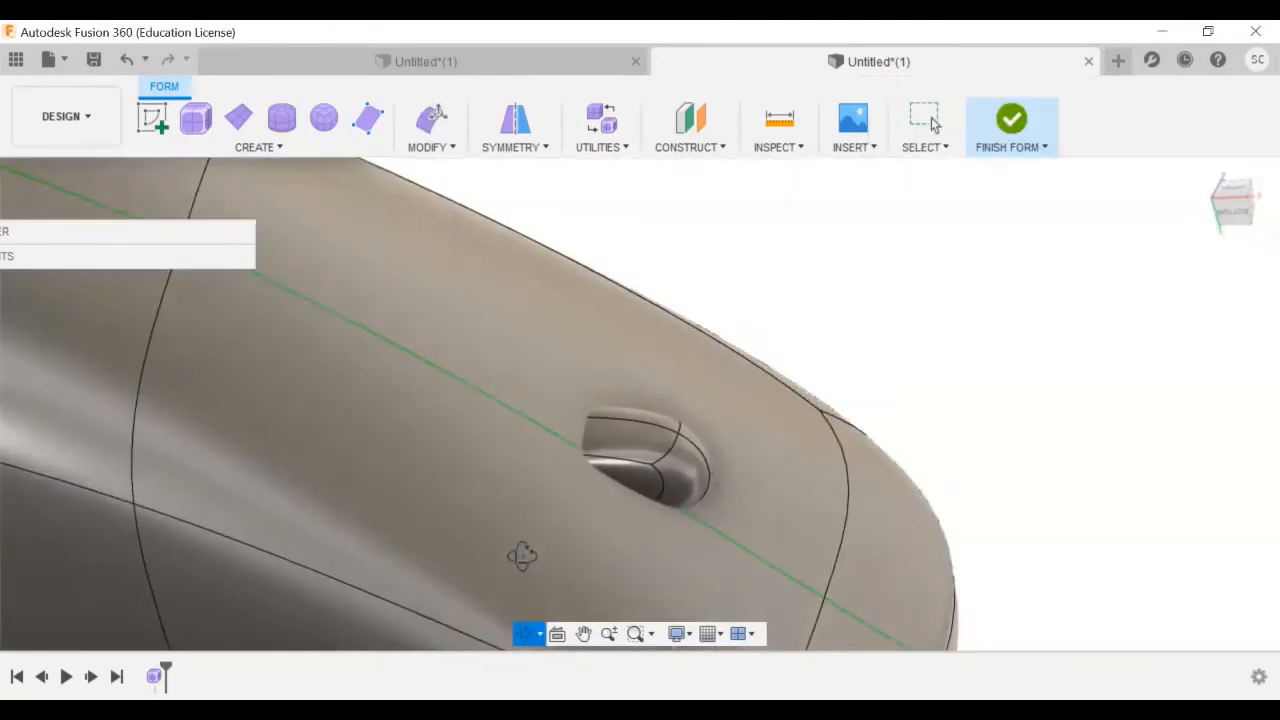
scroll(535, 475, down, 7)
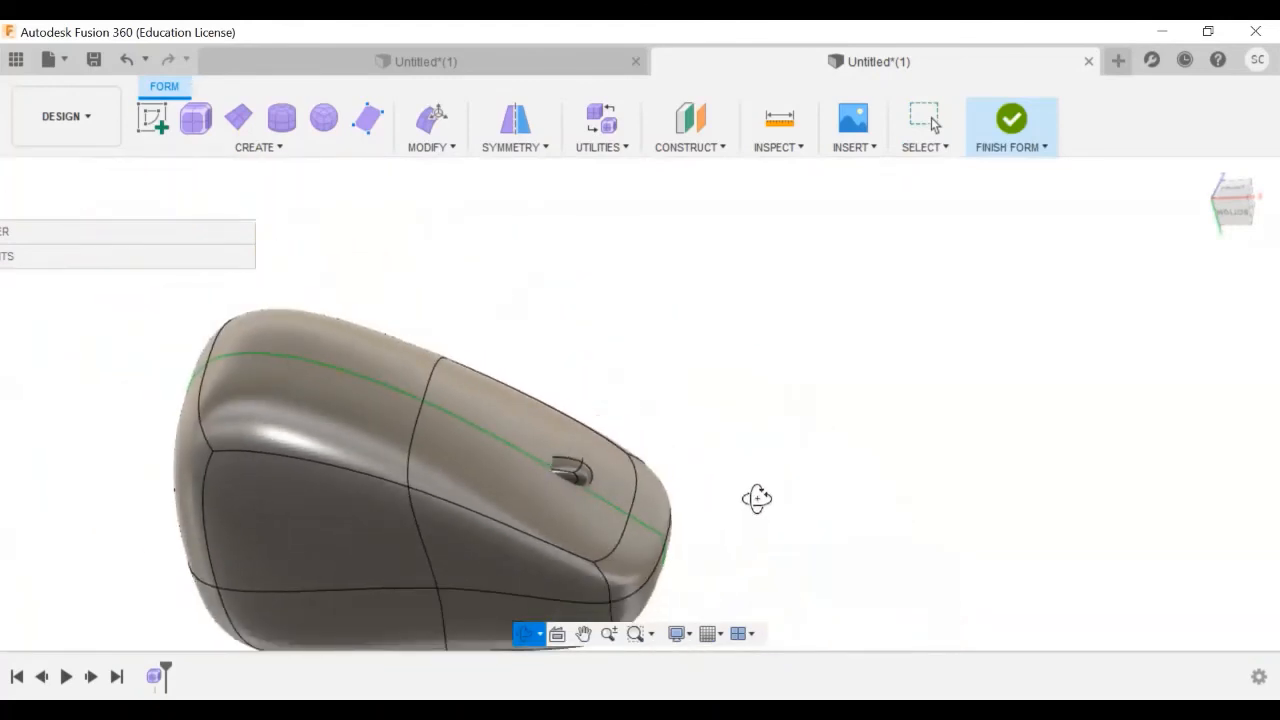
key(Escape)
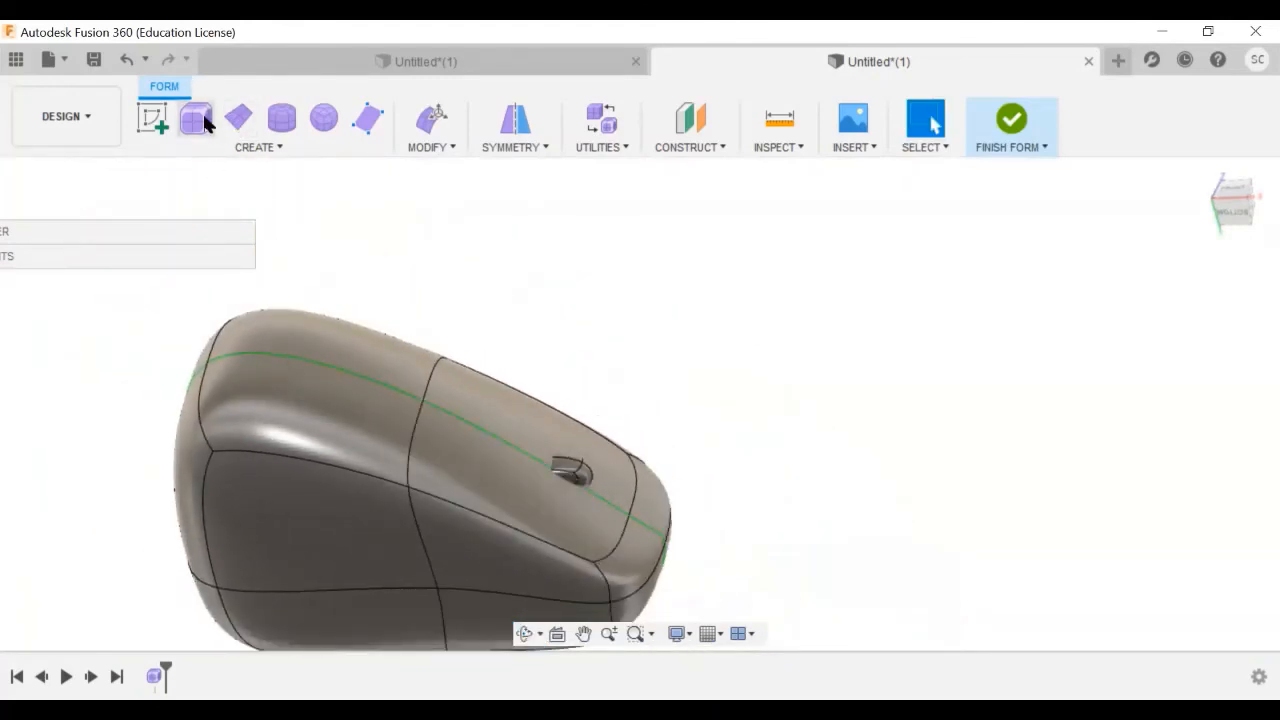
click(201, 120)
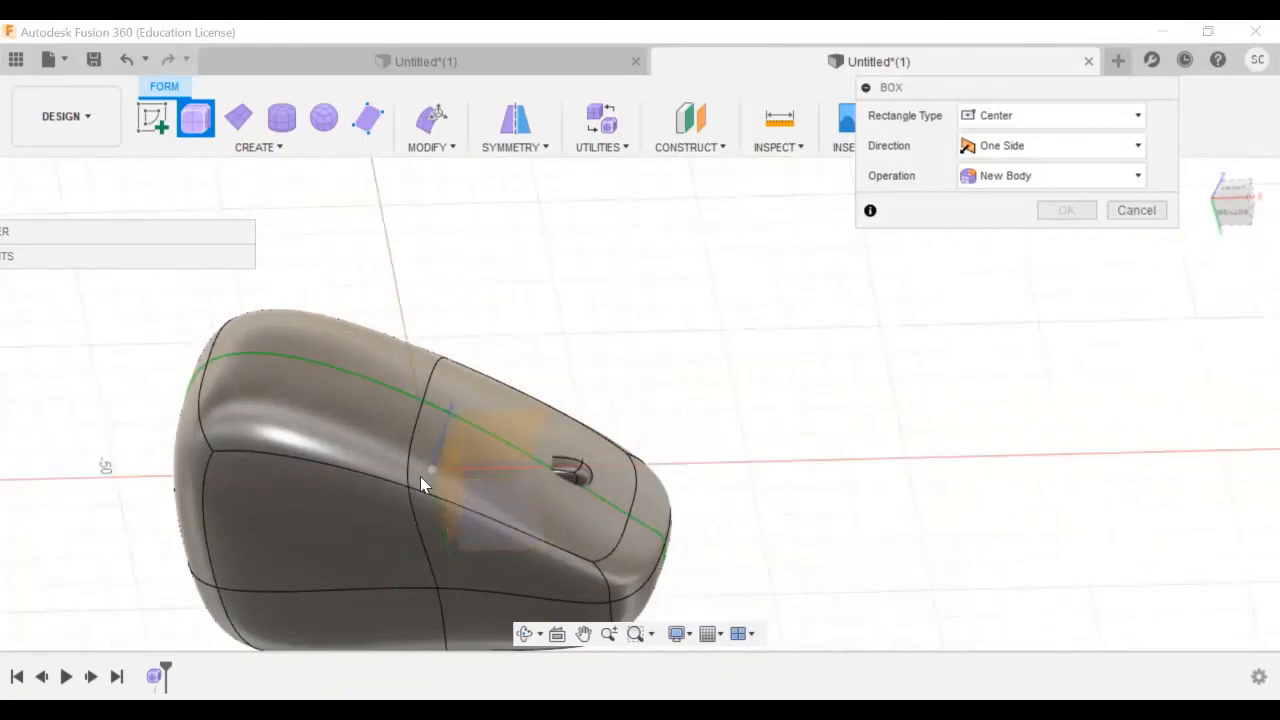
scroll(438, 491, down, 3)
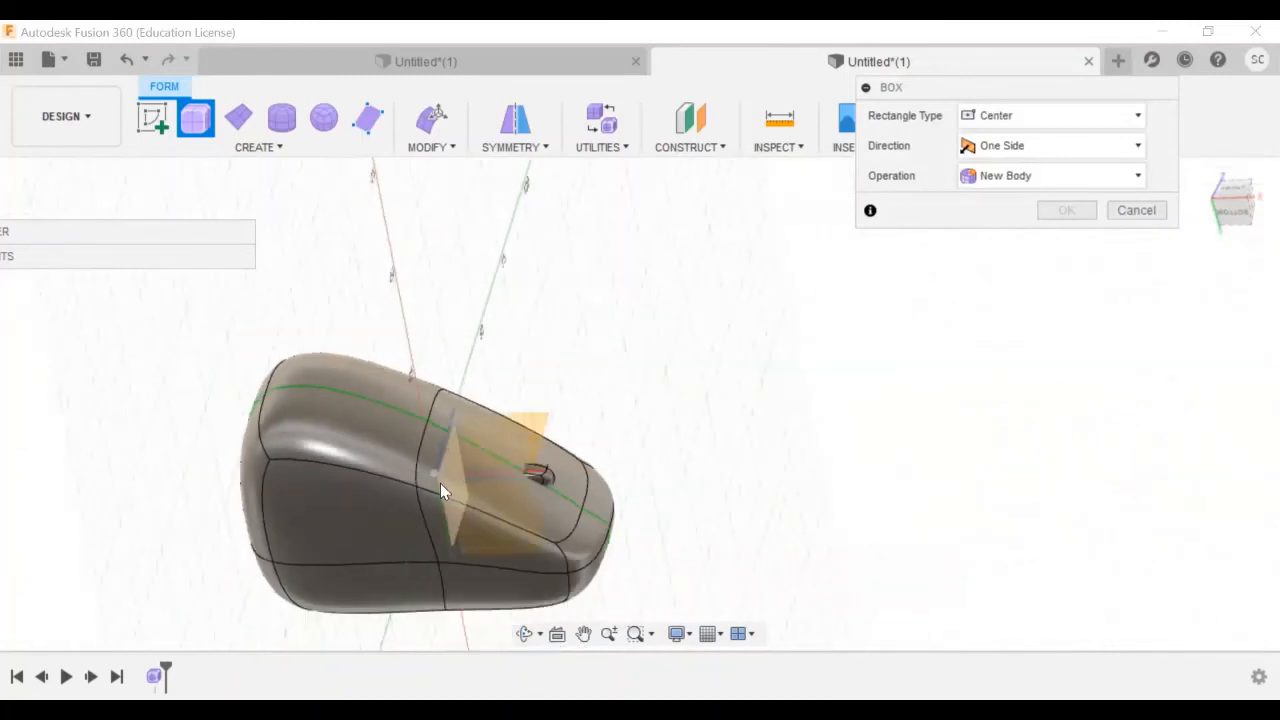
scroll(437, 491, up, 1)
scroll(436, 491, up, 4)
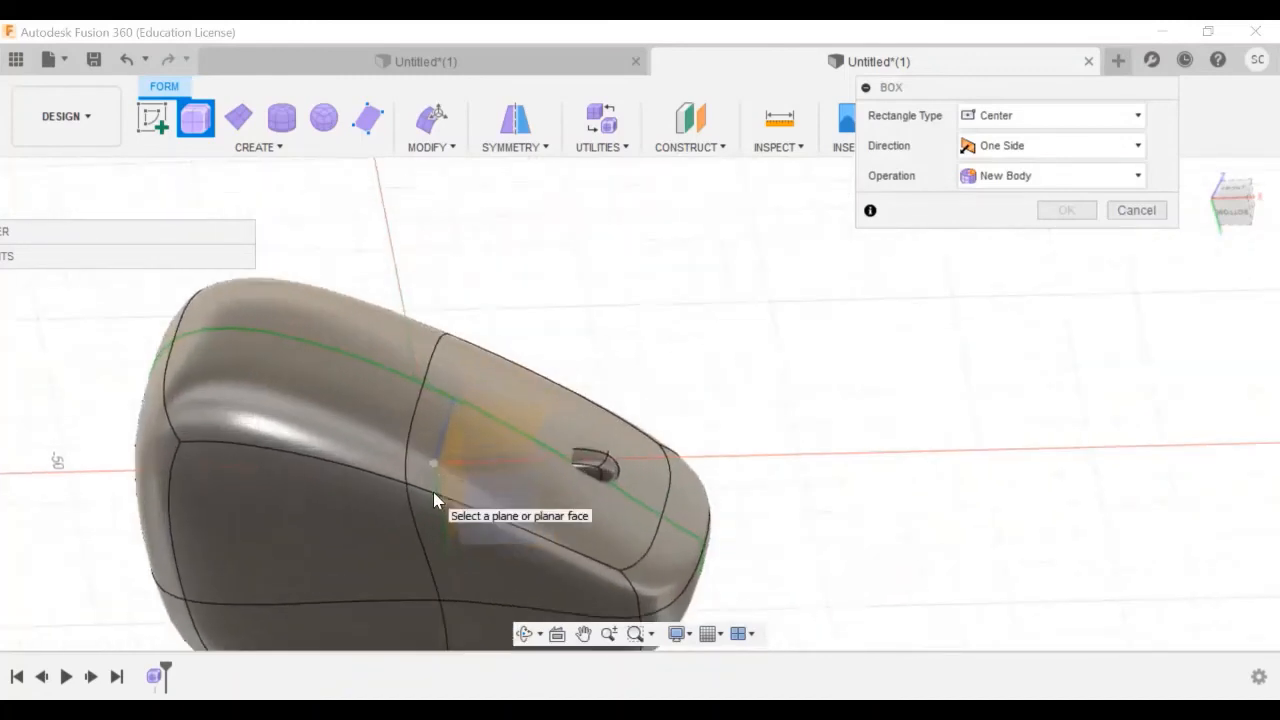
scroll(420, 418, down, 1)
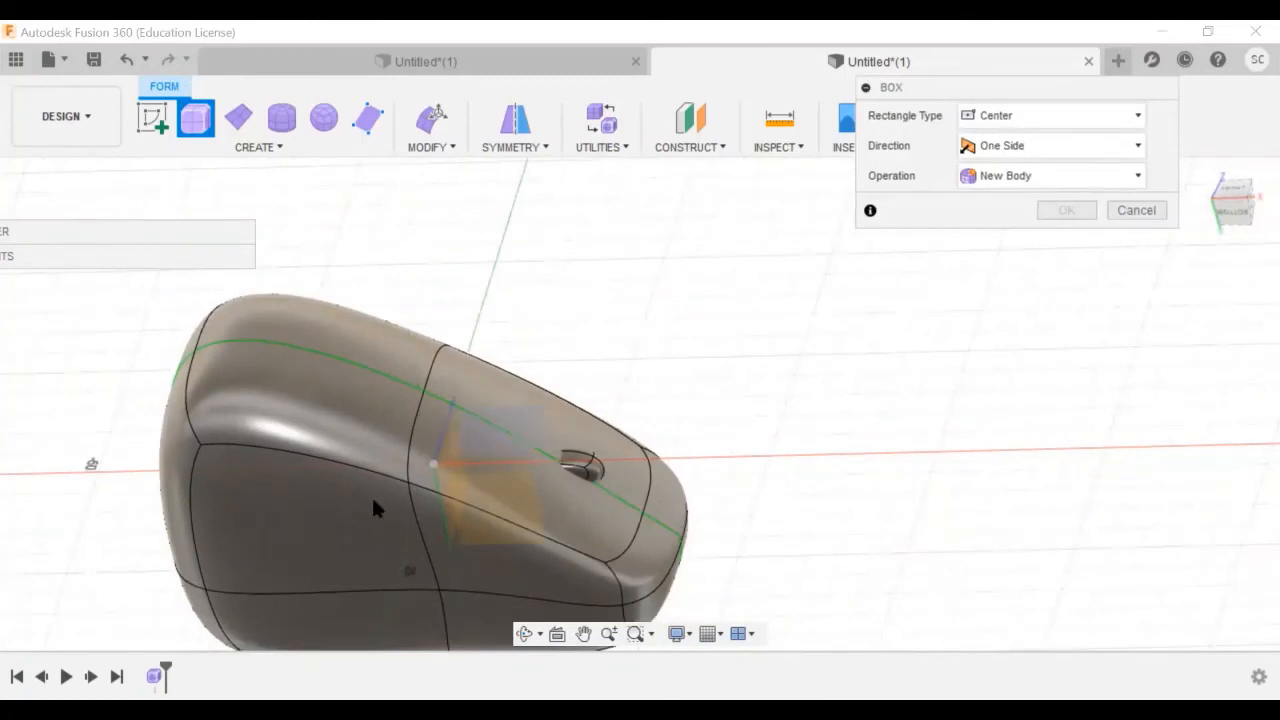
scroll(284, 531, down, 3)
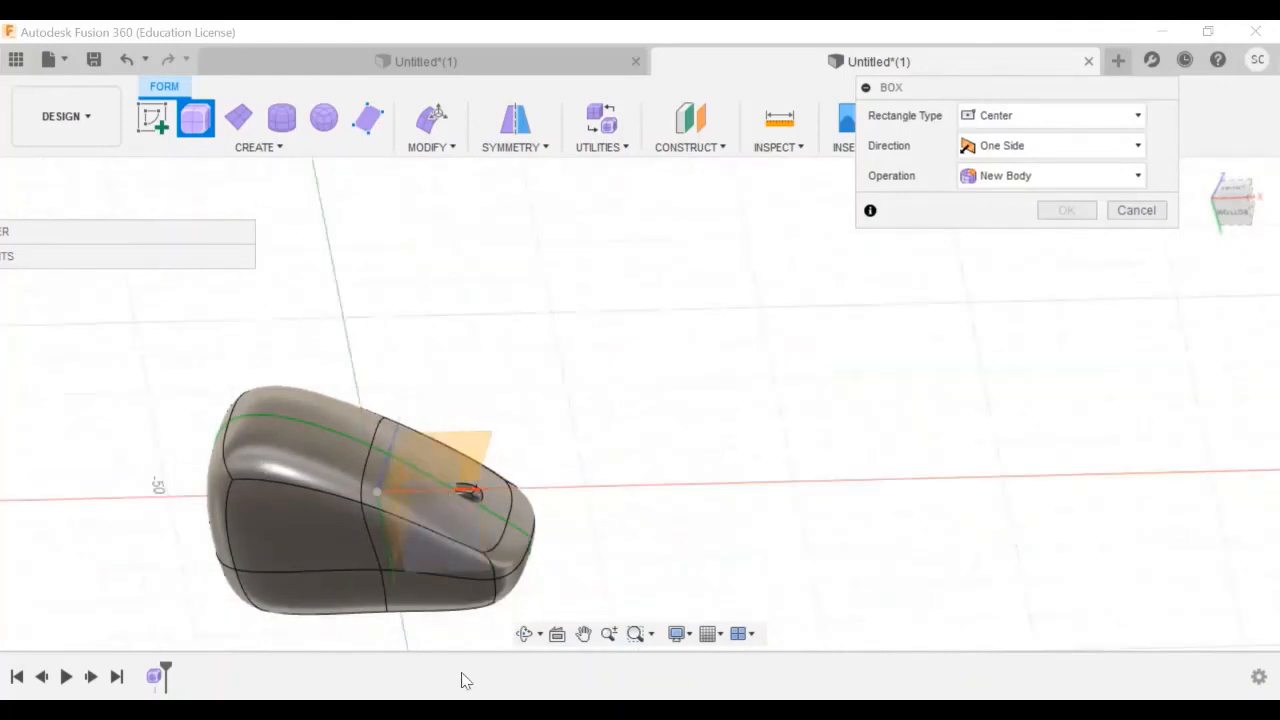
click(538, 636)
click(537, 682)
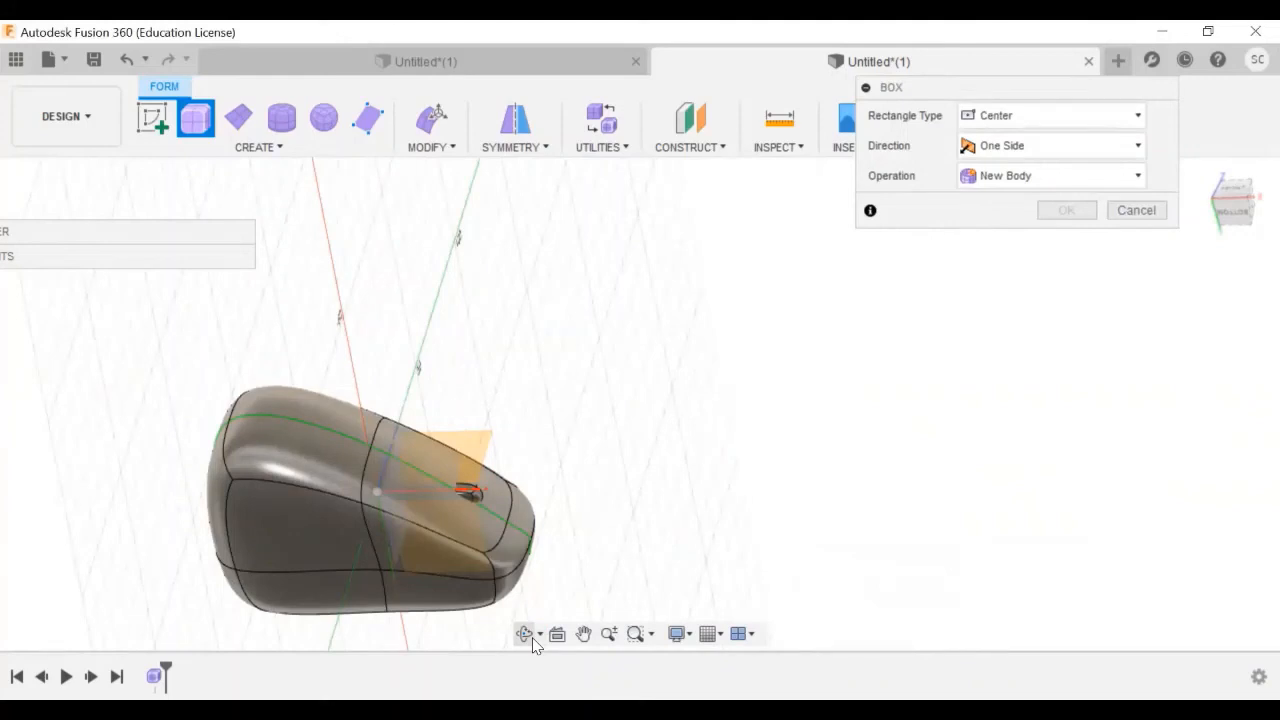
key(Escape)
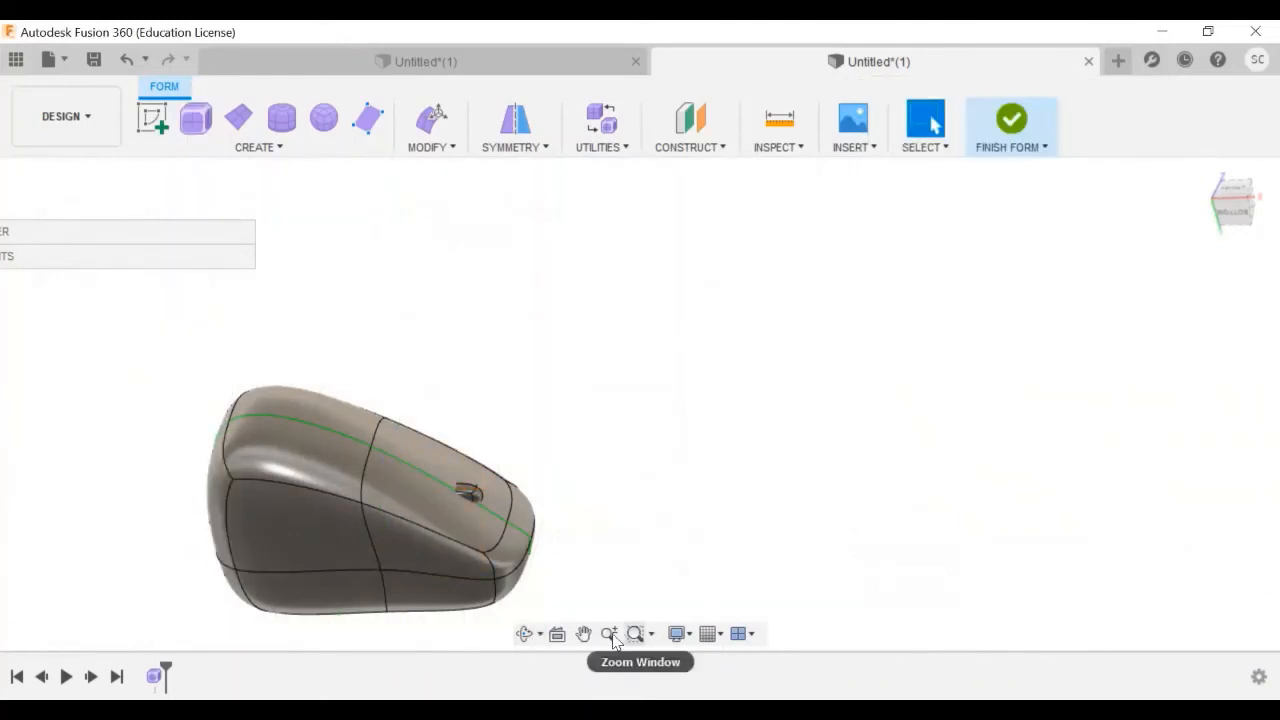
Move the mirrored rear face of the main body in plane by about 16.4 mm and -20 mm with Edit Form.
click(538, 634)
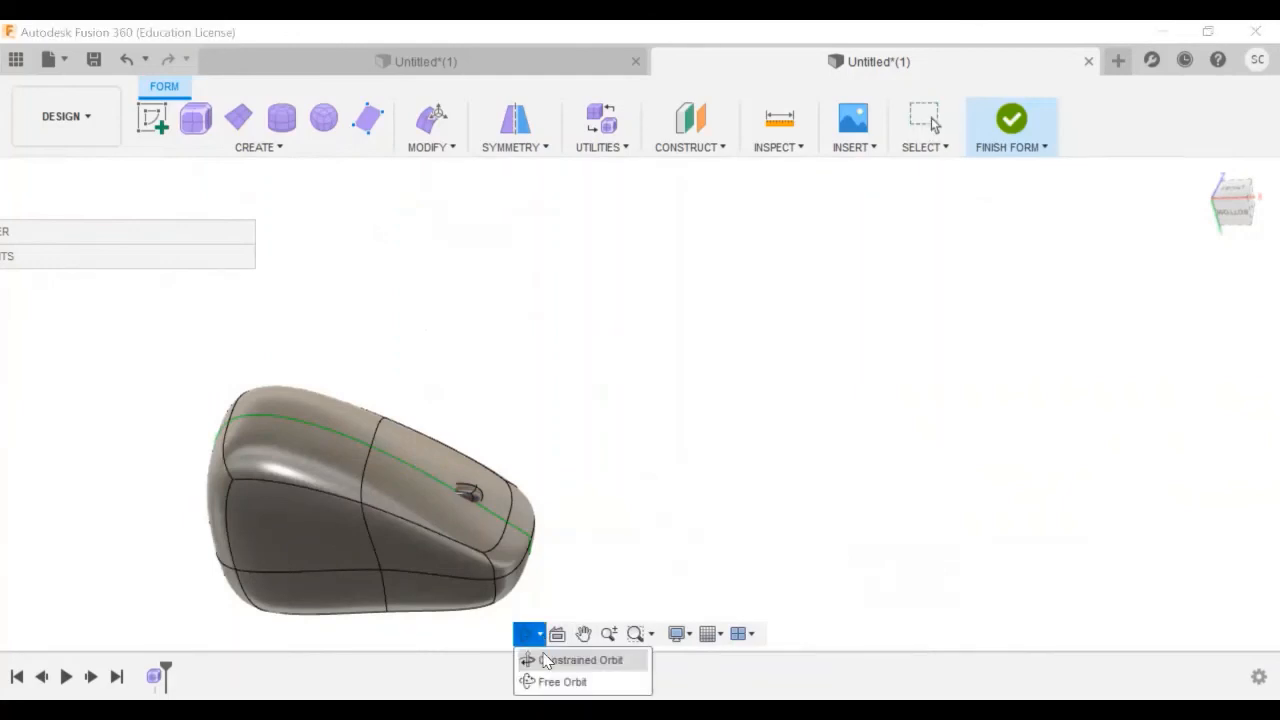
click(545, 660)
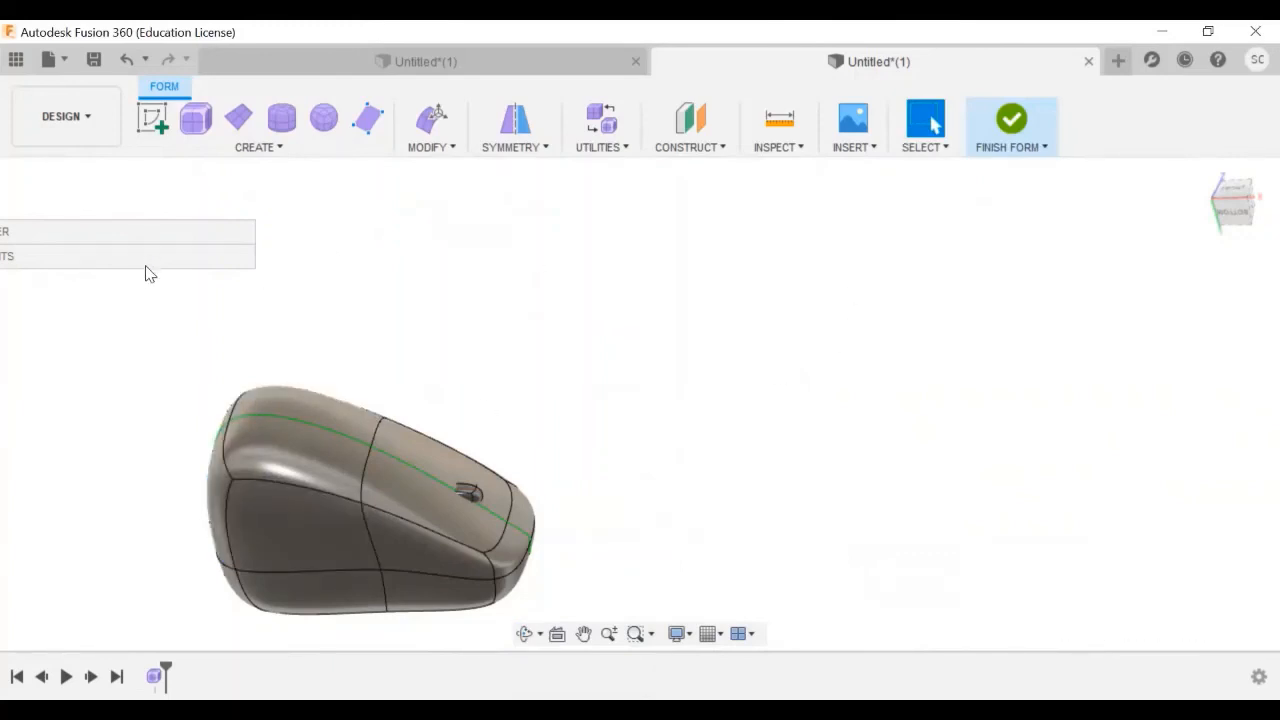
scroll(342, 546, up, 2)
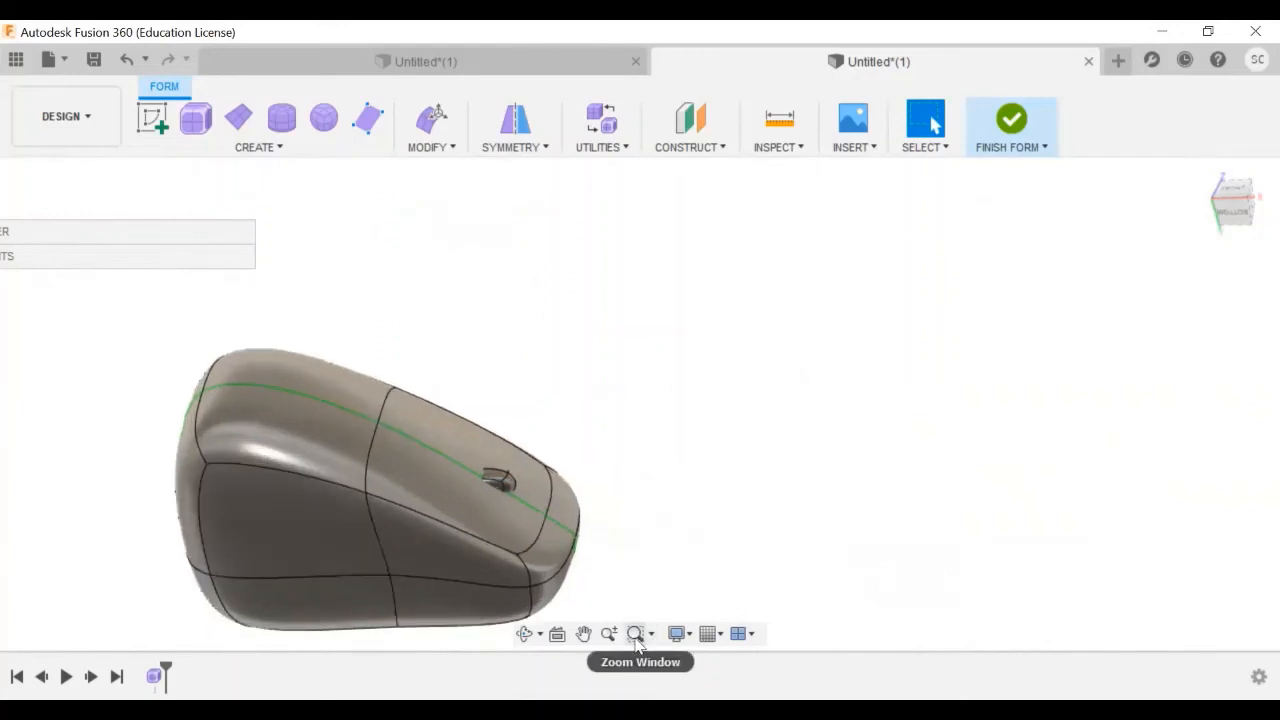
click(642, 637)
click(518, 636)
drag(447, 565, 520, 568)
key(Escape)
click(535, 439)
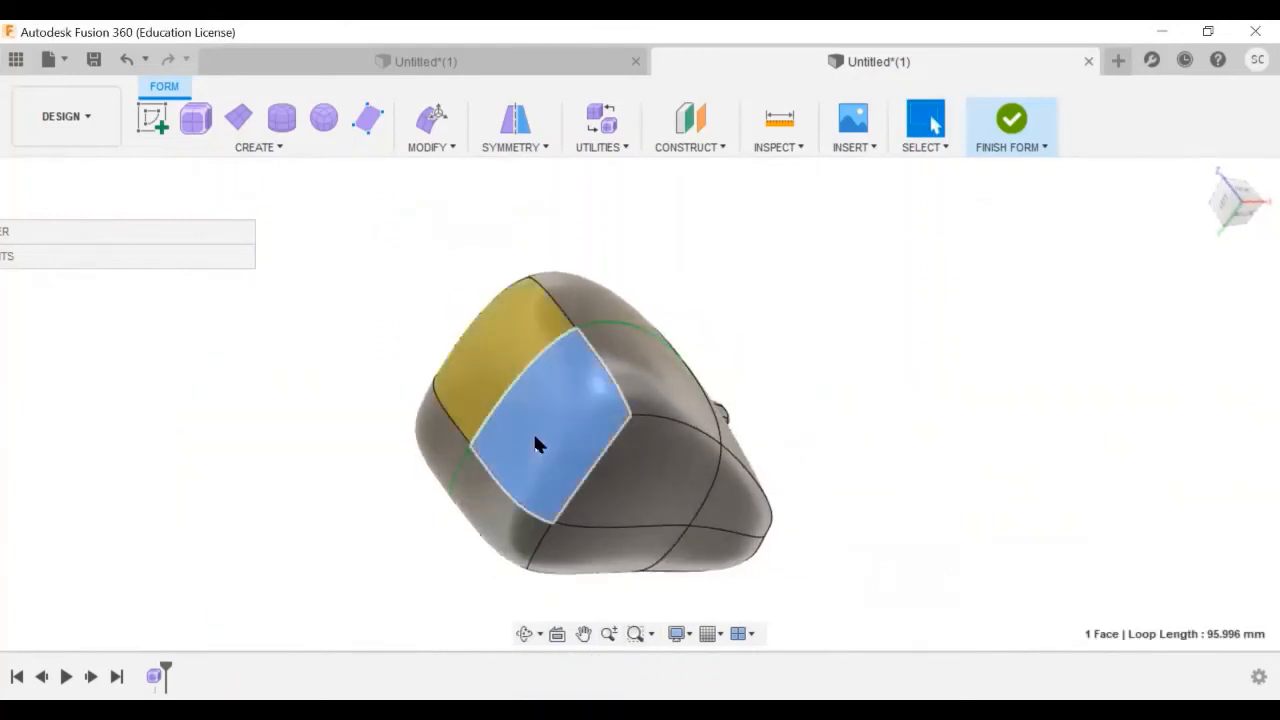
click(432, 132)
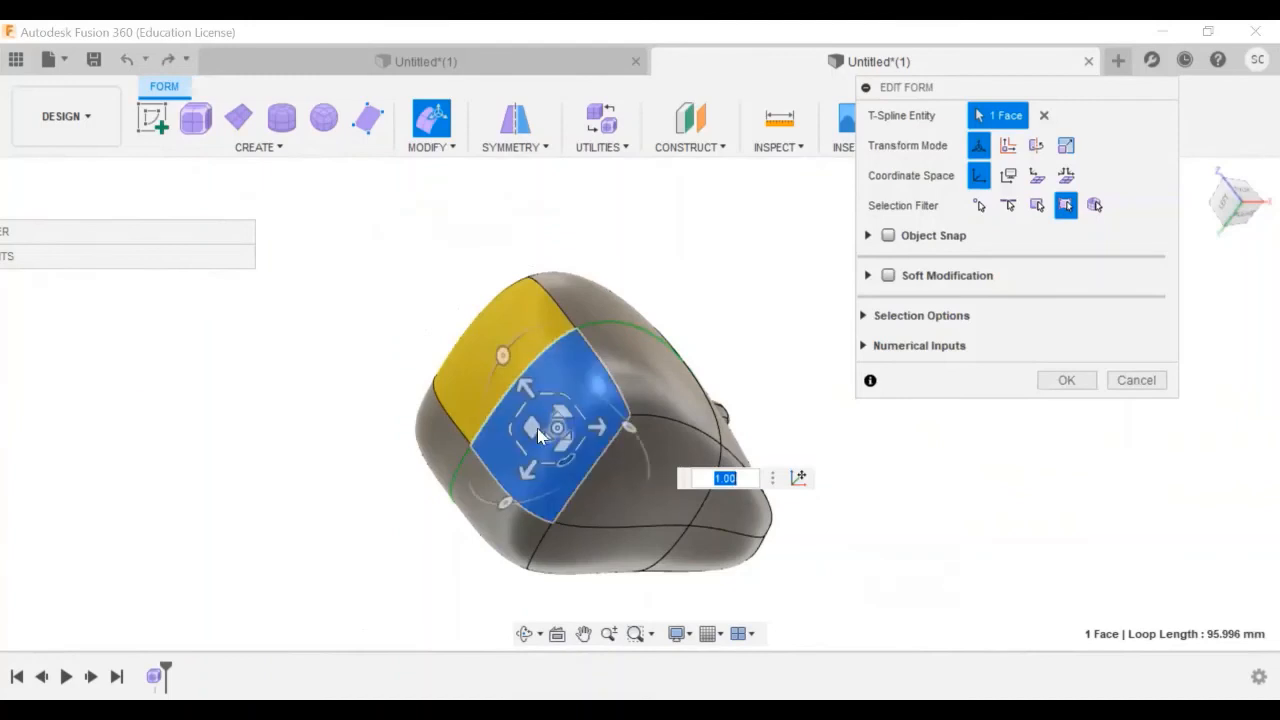
drag(530, 428, 536, 570)
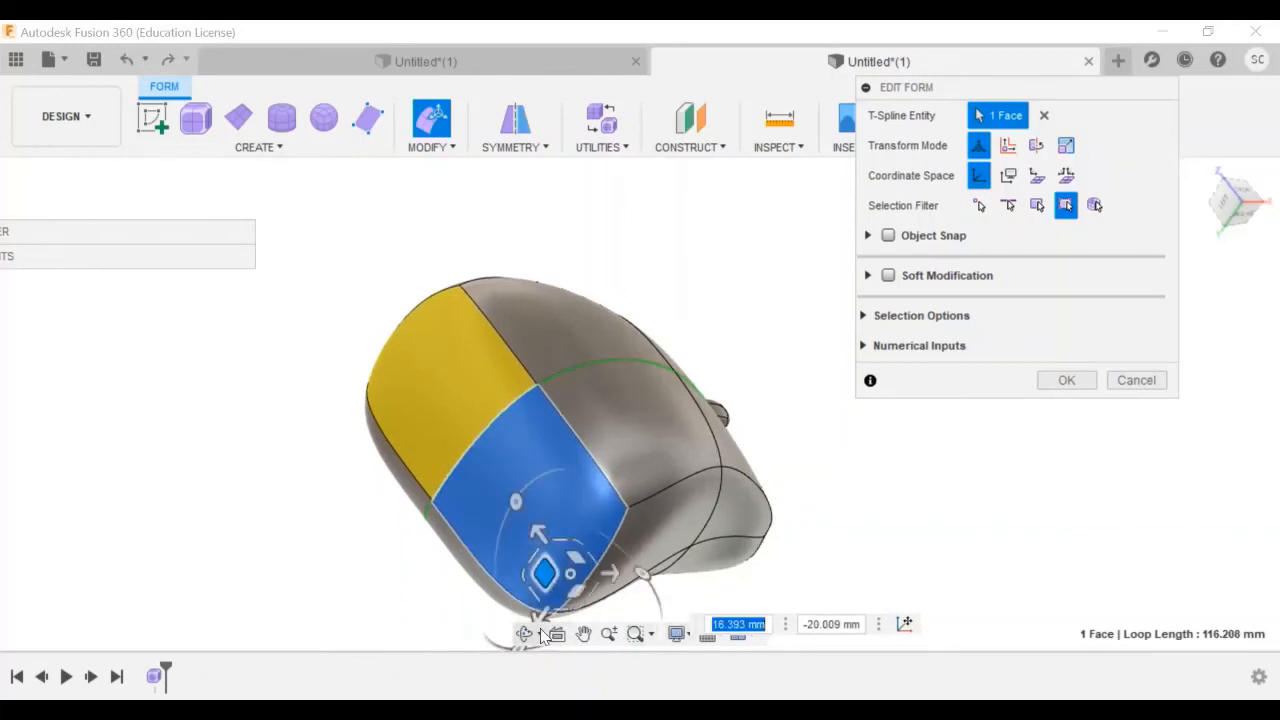
click(1062, 381)
click(633, 634)
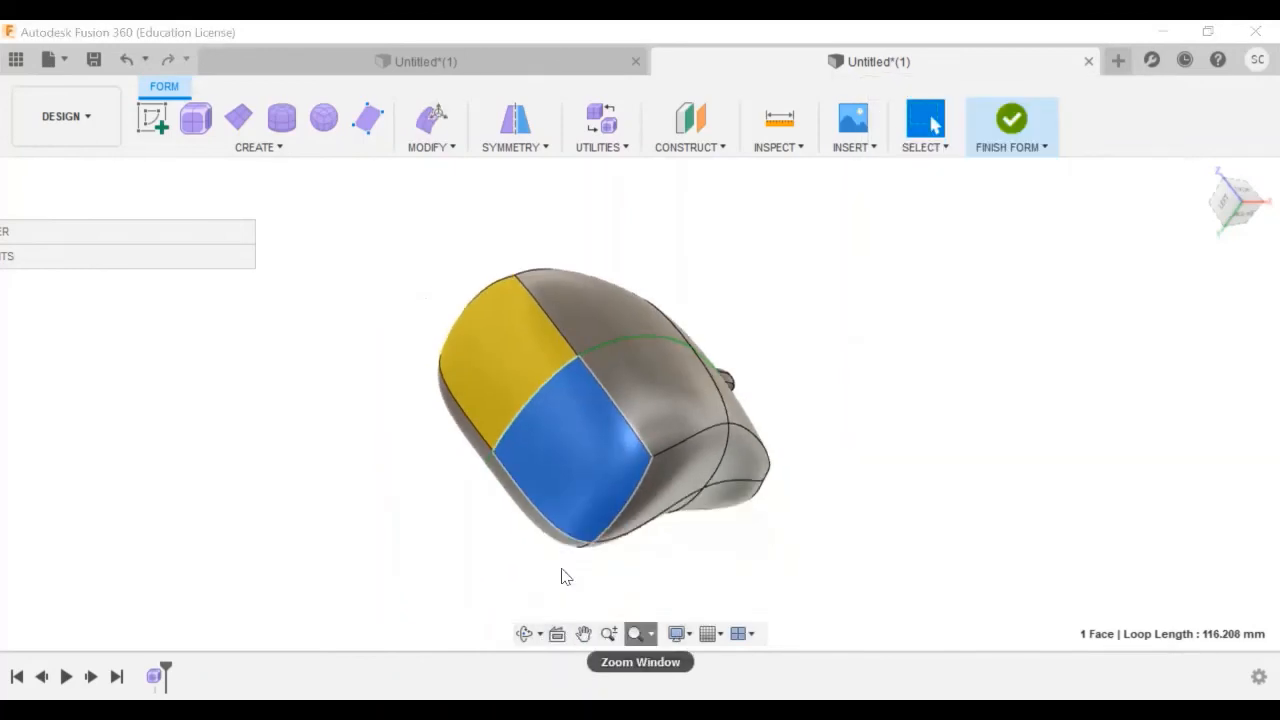
shift+middle_drag(563, 576, 471, 543)
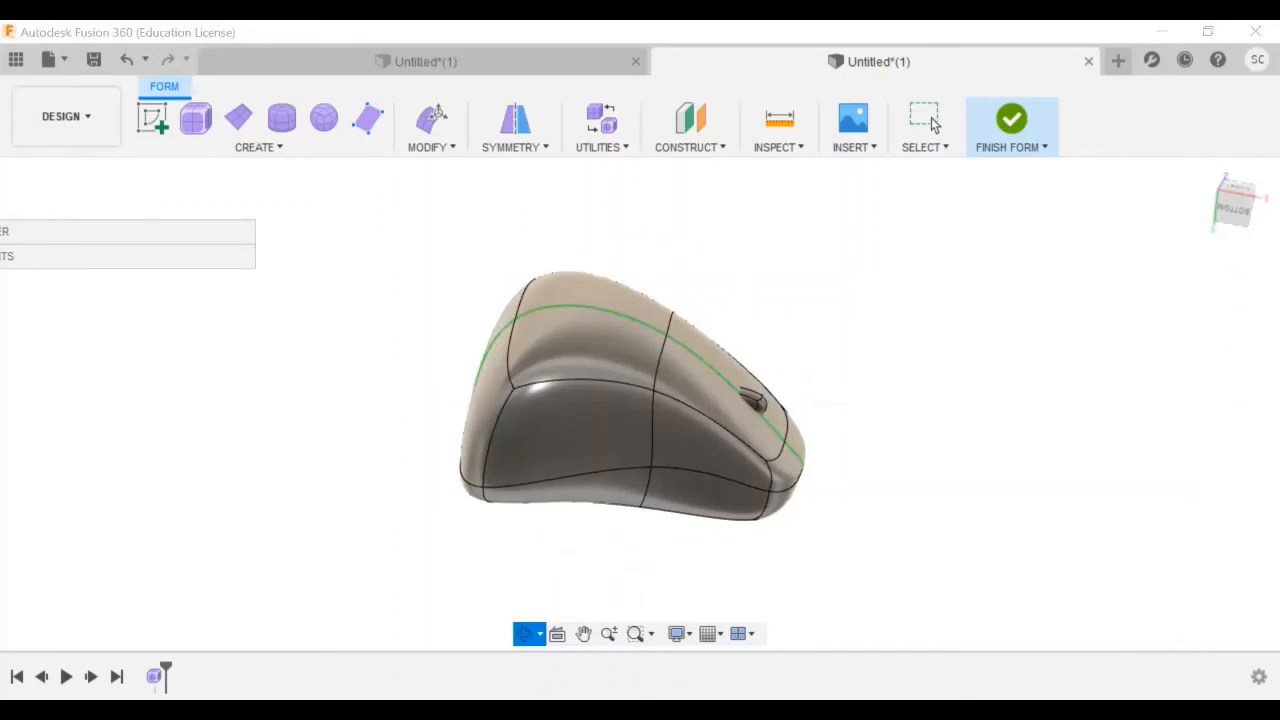
click(380, 418)
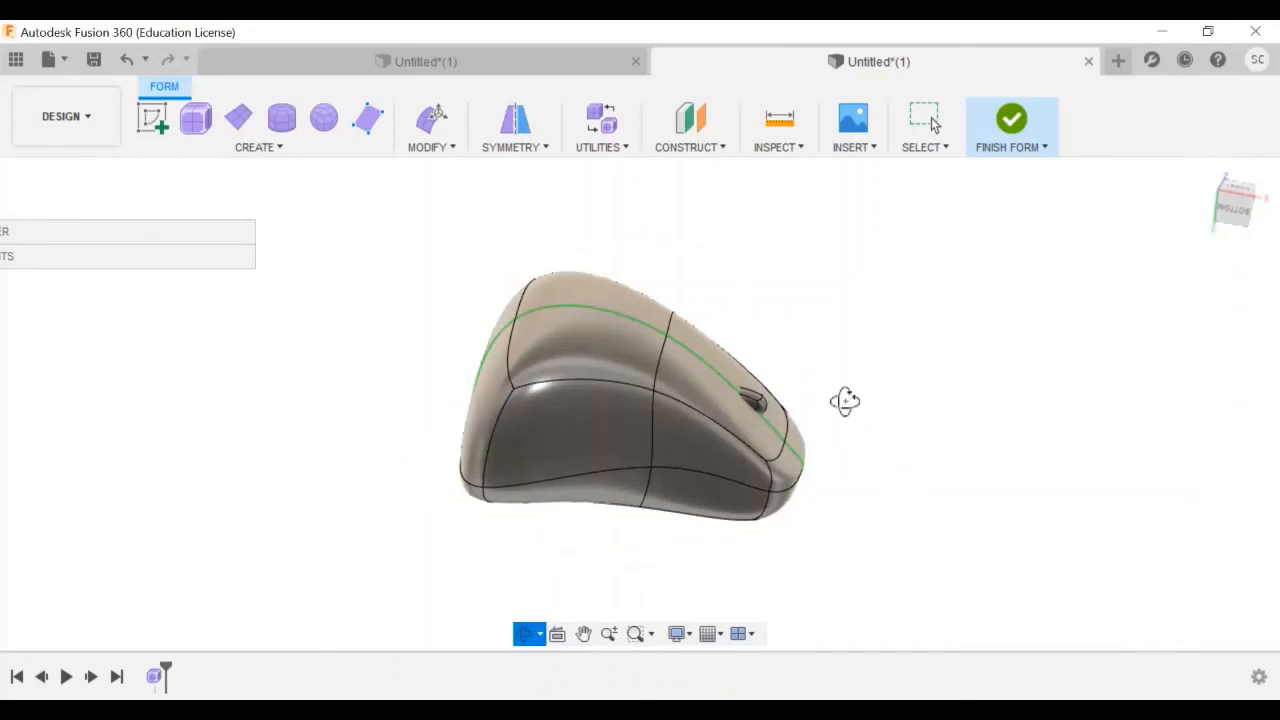